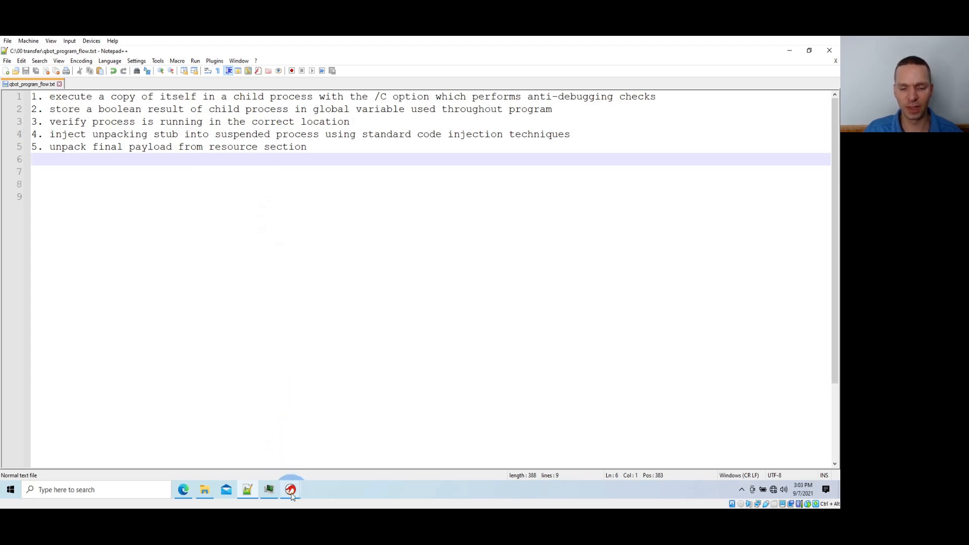
Switch to Ghidra's CodeBrowser, go to the entry function and show its function graph in a maximized window.
mouse_move(292, 496)
click(229, 440)
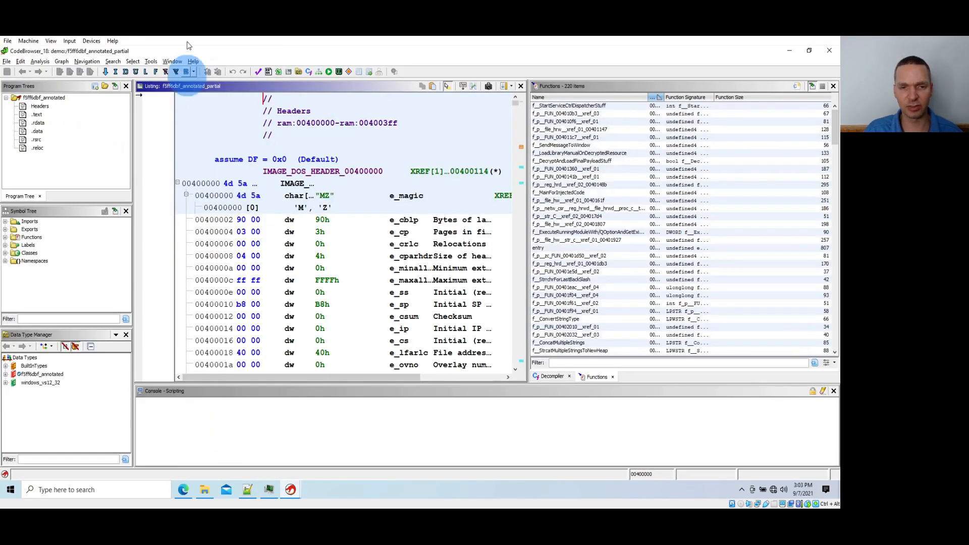
click(316, 74)
key(g)
key(Return)
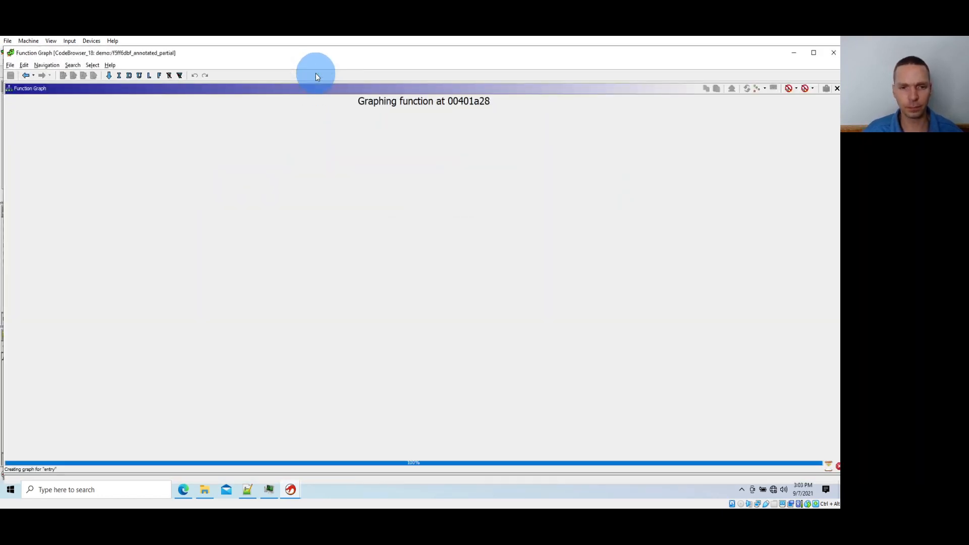
double_click(304, 56)
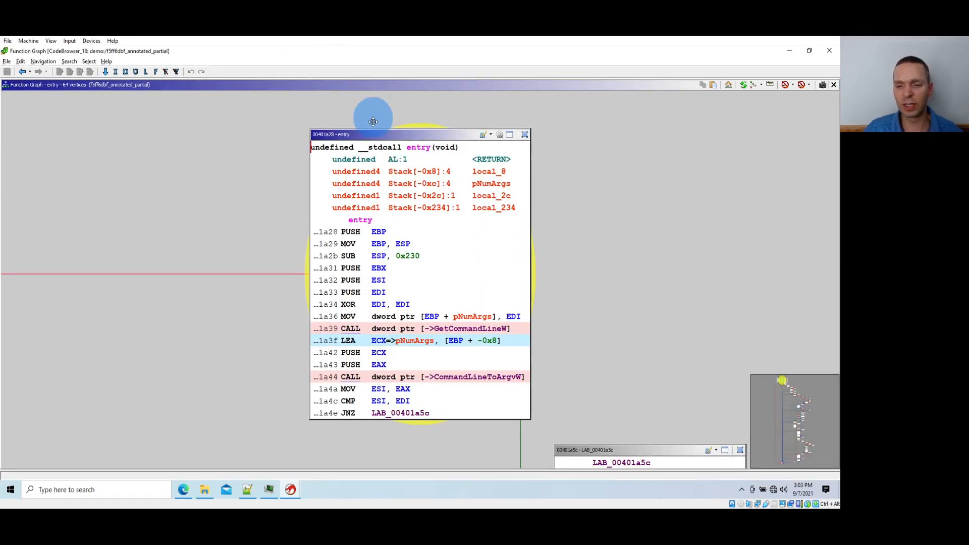
Examine the entry function's graph from its first block down to the f__LoadImports call, and highlight that call.
scroll(383, 161, down, 2)
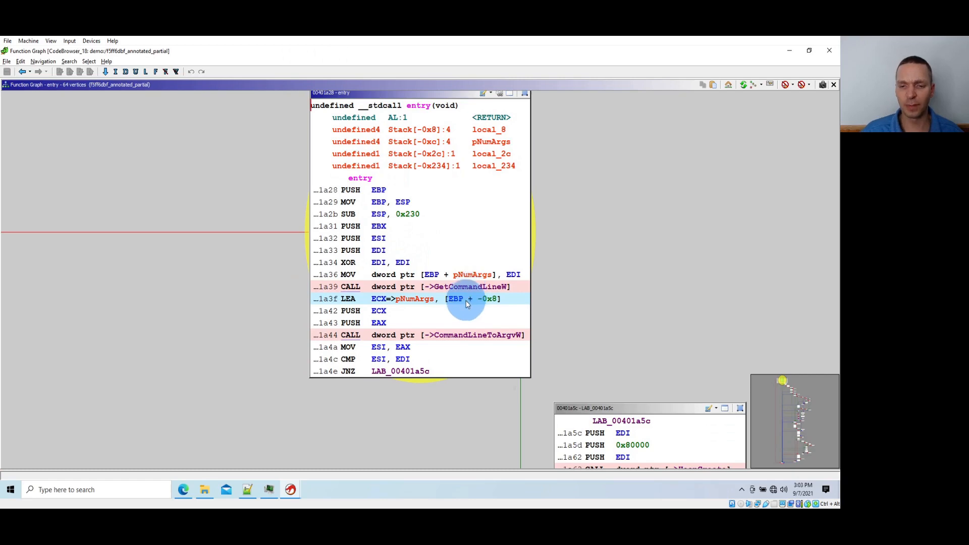
scroll(459, 335, down, 9)
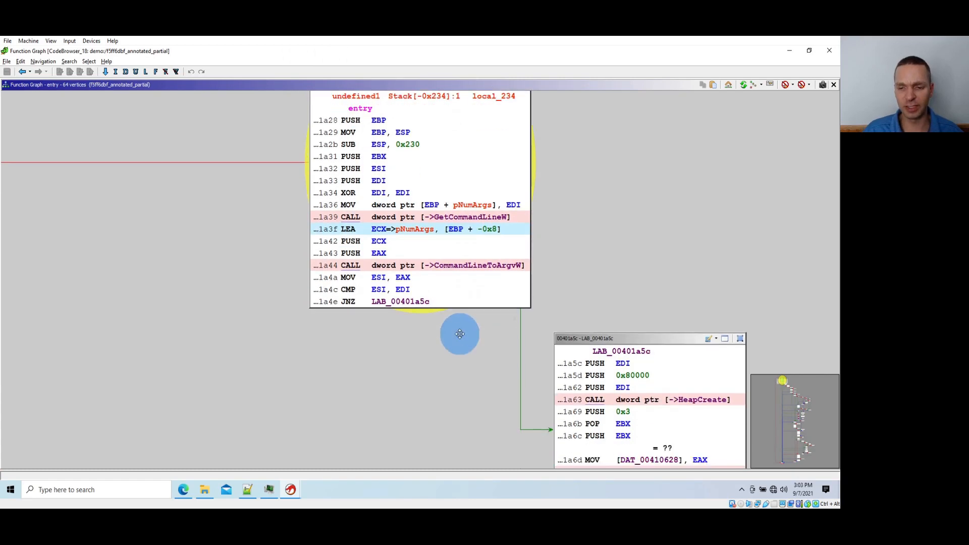
drag(454, 339, 342, 285)
scroll(440, 352, down, 5)
drag(443, 354, 305, 237)
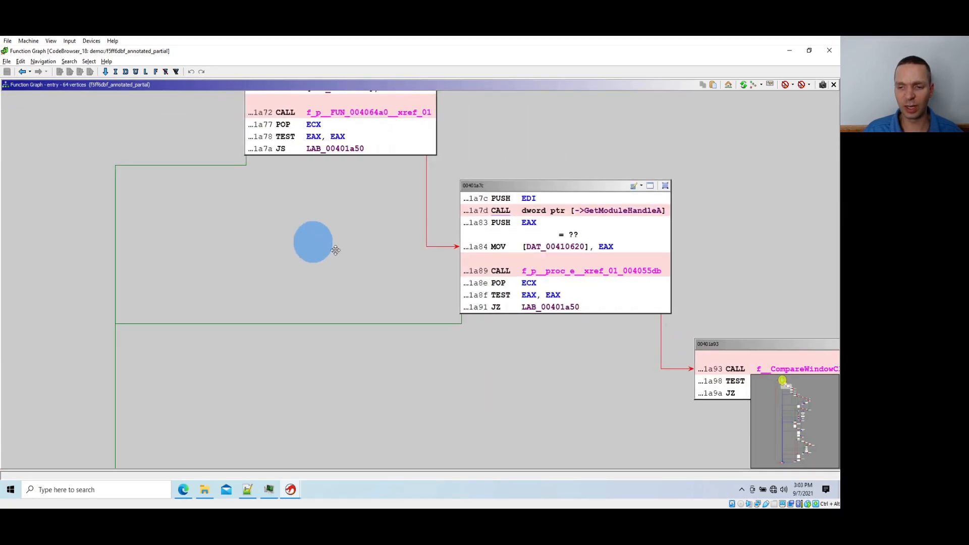
drag(607, 375, 432, 276)
drag(652, 414, 291, 183)
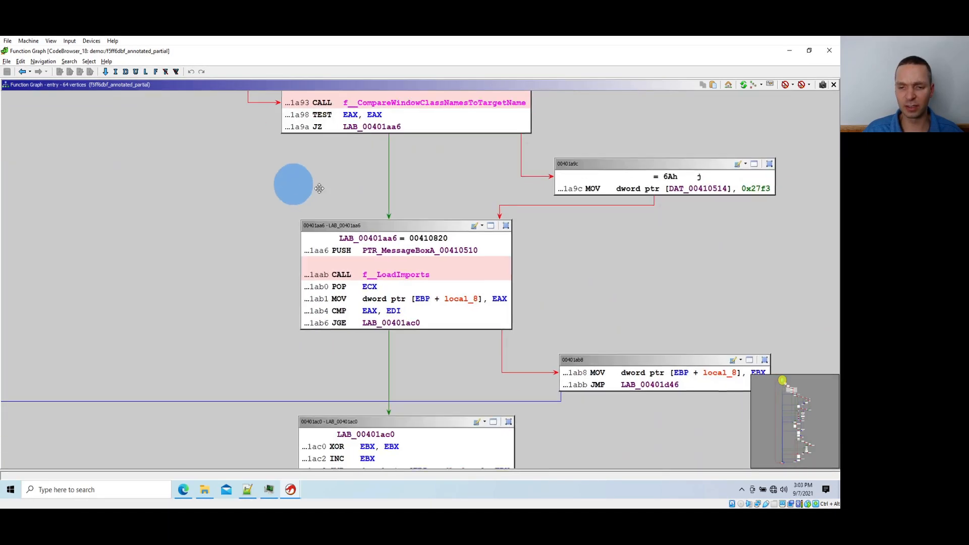
click(406, 274)
scroll(450, 325, down, 9)
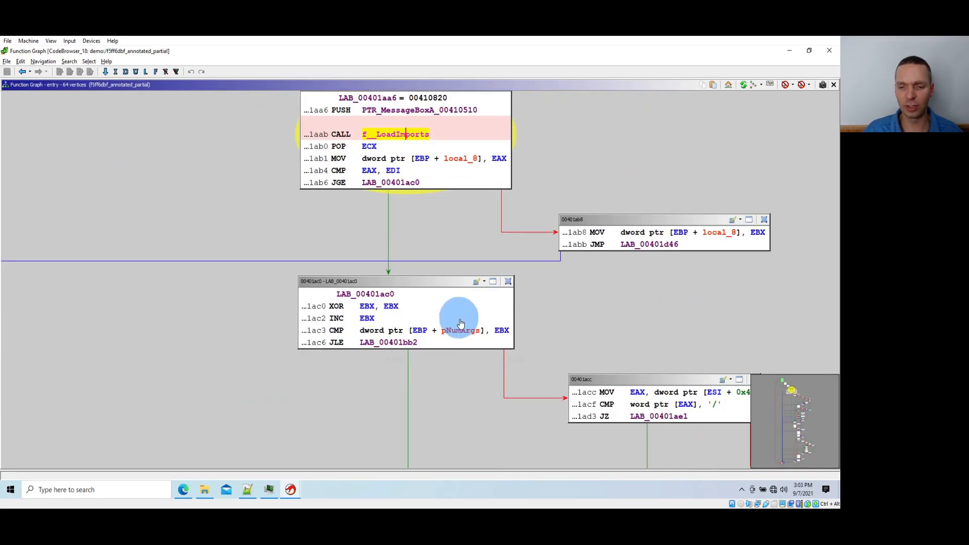
Highlight pNumArgs and EBX in the comparison of block LAB_00401ac0, and follow its JLE branch to LAB_00401bb2.
drag(478, 409, 417, 237)
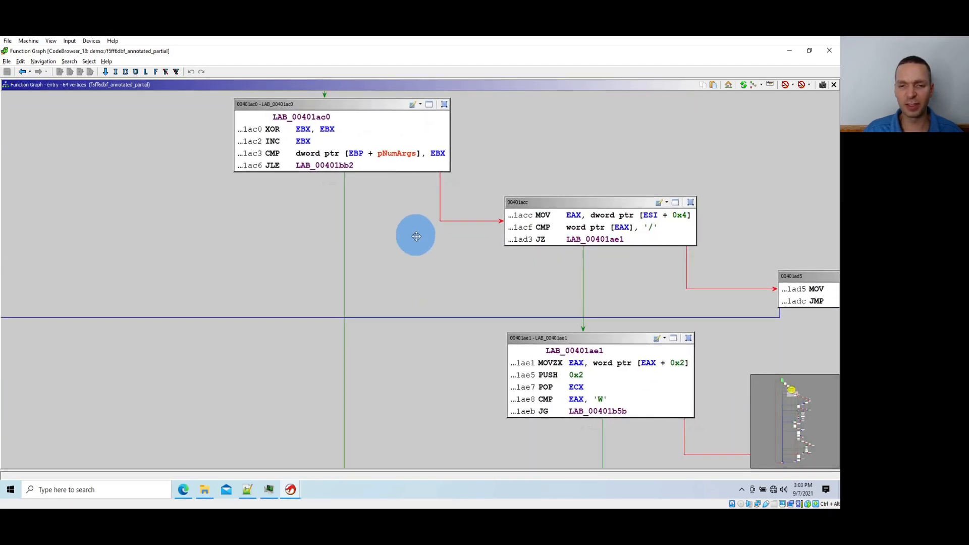
click(393, 154)
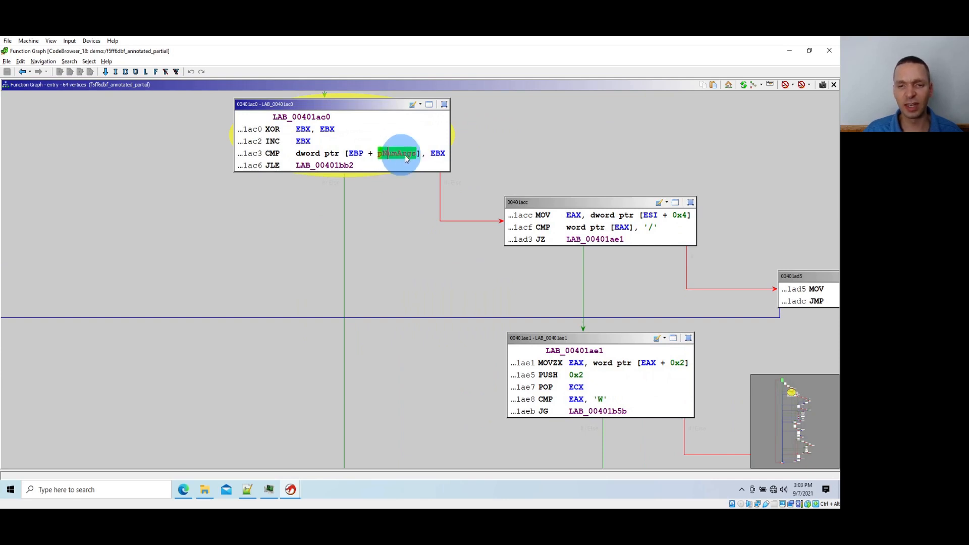
click(437, 153)
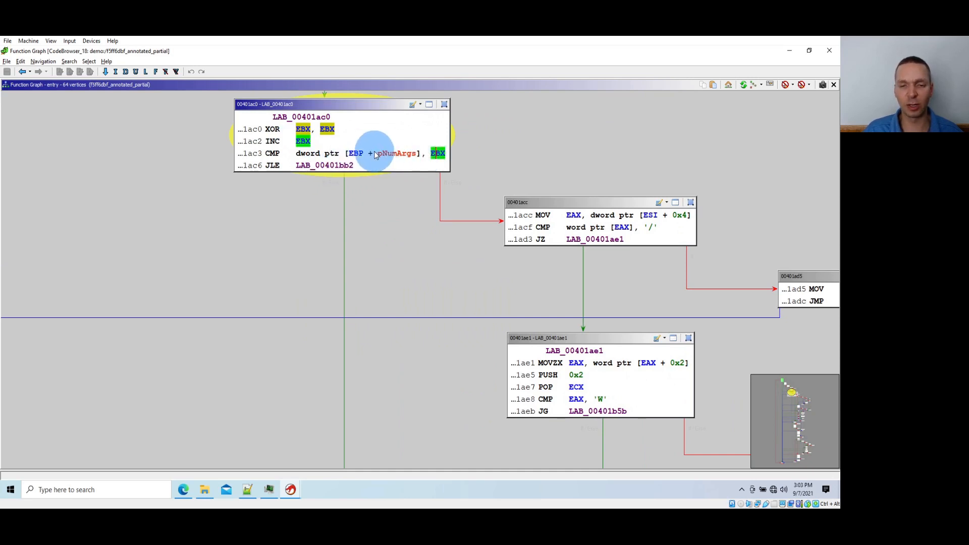
double_click(346, 185)
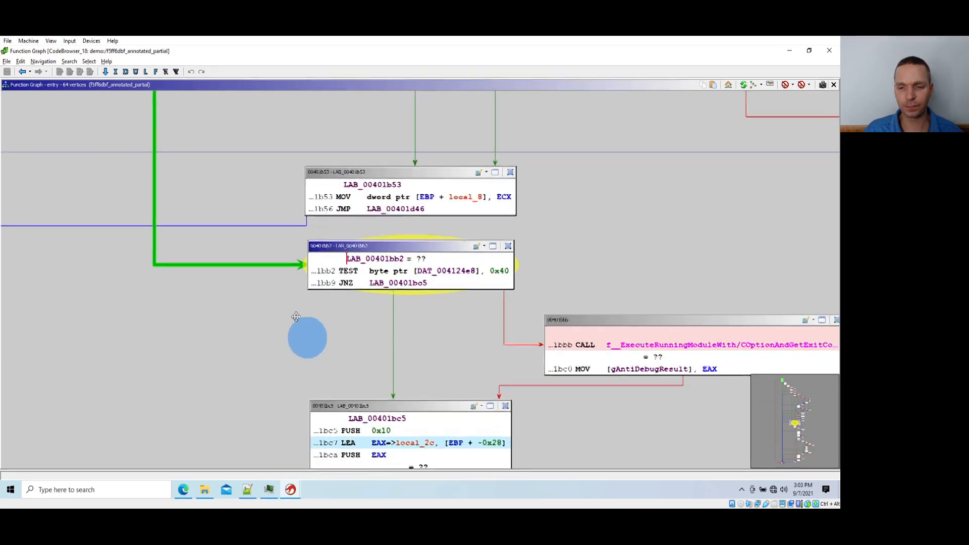
List the references to the gAntiDebugResult global written in block 00401bbb, review them and close the list.
drag(296, 317, 219, 222)
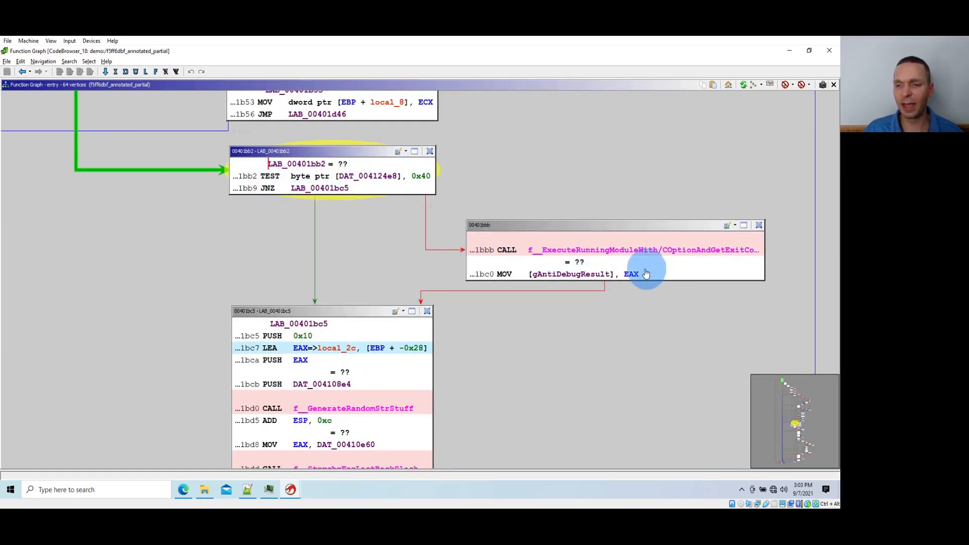
click(582, 278)
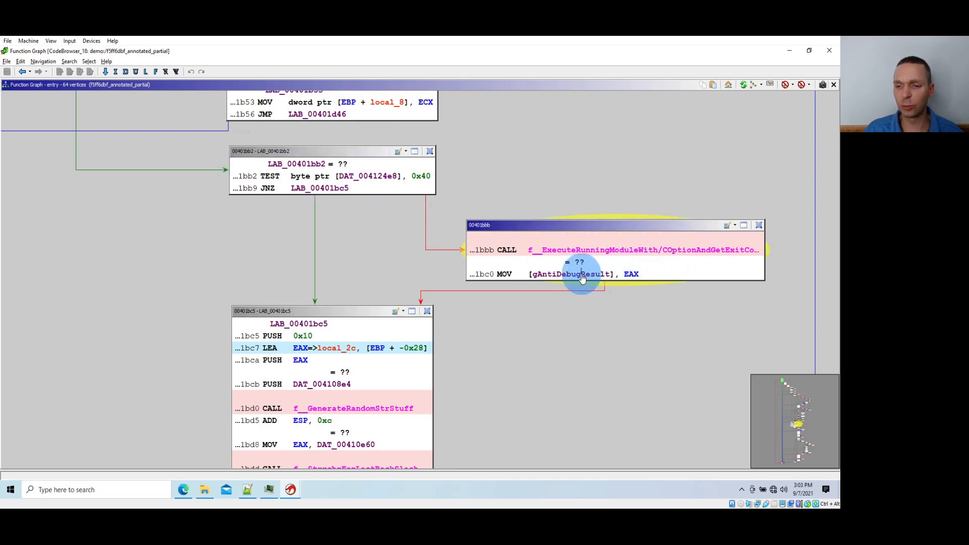
click(582, 278)
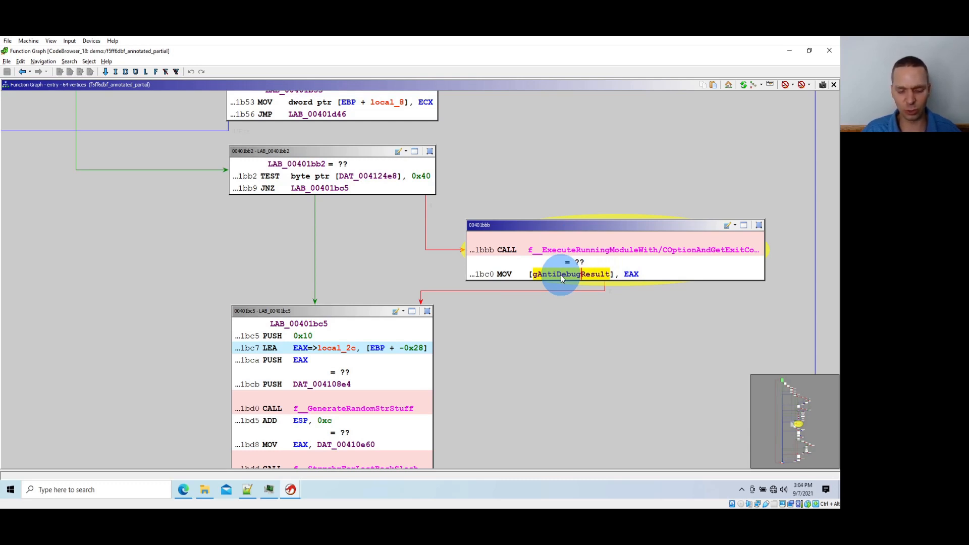
key(ctrl+shift+f)
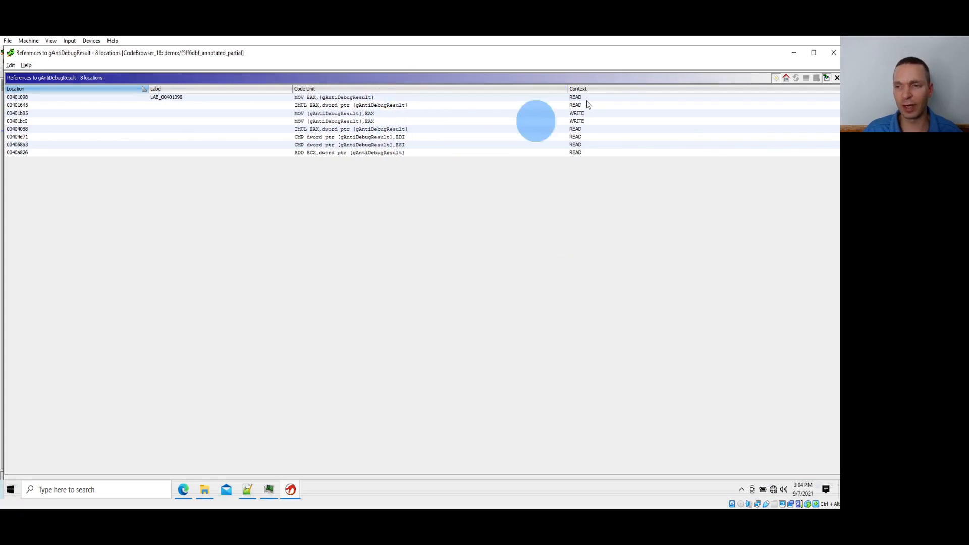
click(830, 55)
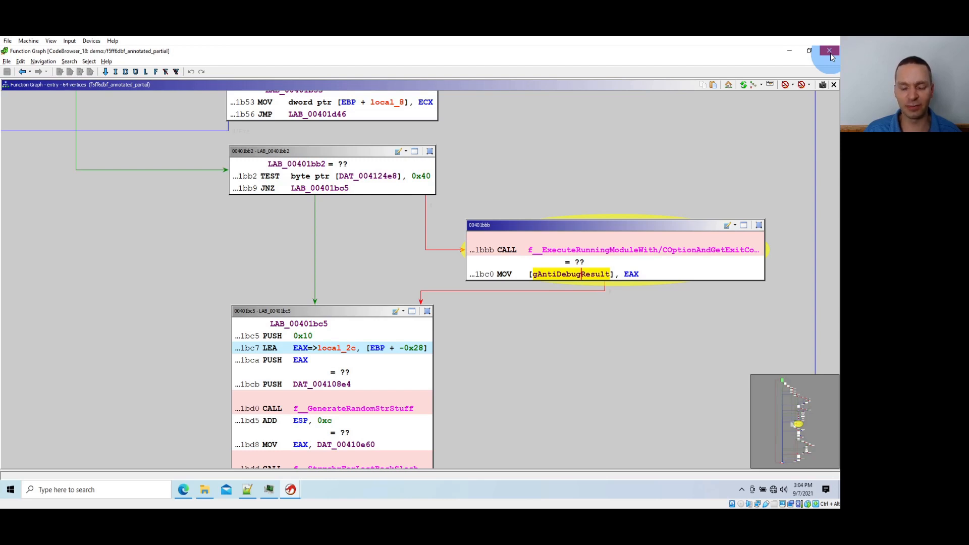
Examine block LAB_00401bc5 with its f__GenerateRandomStrStuff, f__StrrchrForLastBackSlash and lstrcmpiW calls down to the final JZ.
drag(541, 361, 566, 242)
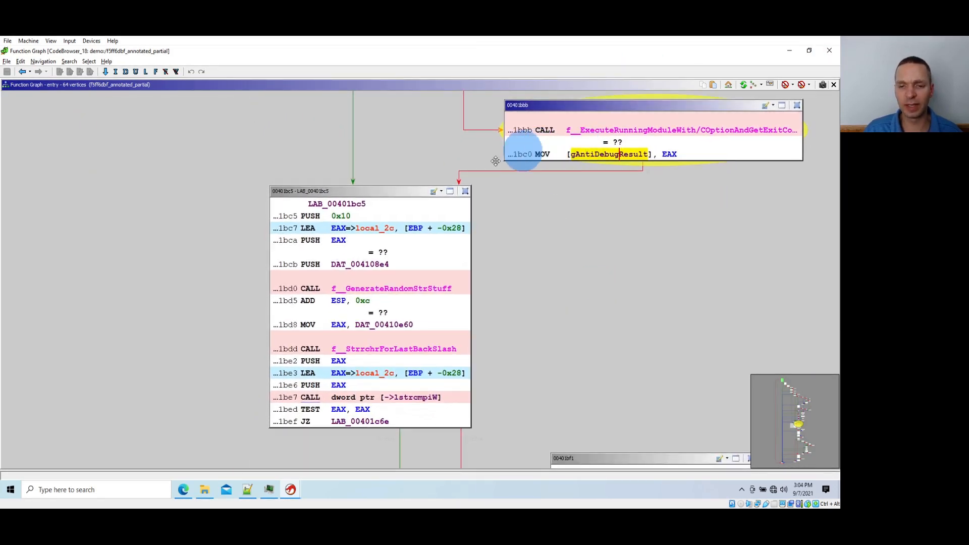
scroll(432, 238, down, 1)
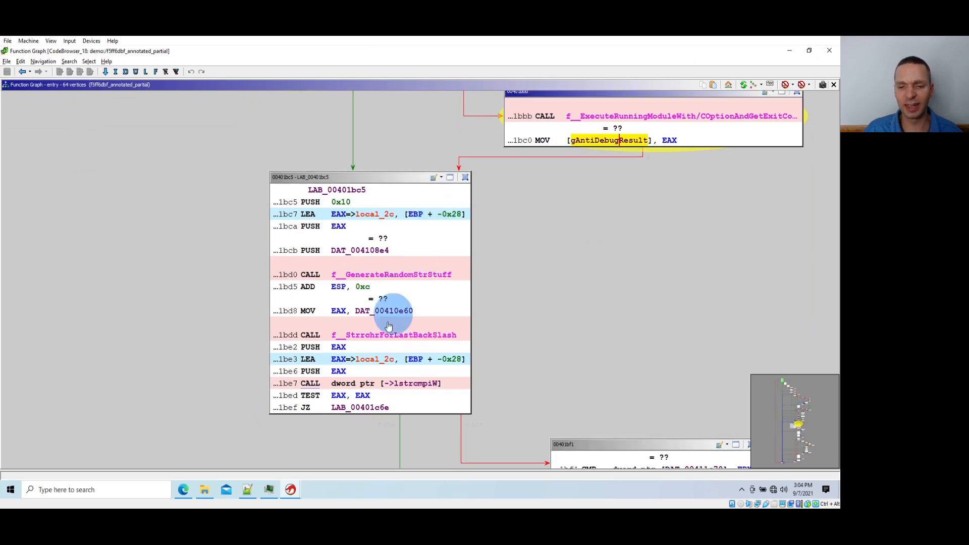
click(367, 279)
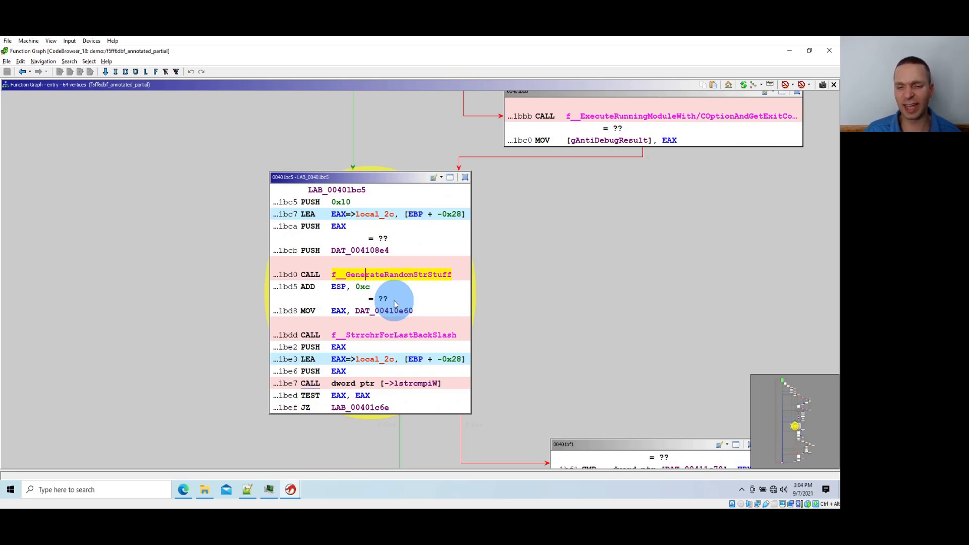
scroll(395, 301, down, 3)
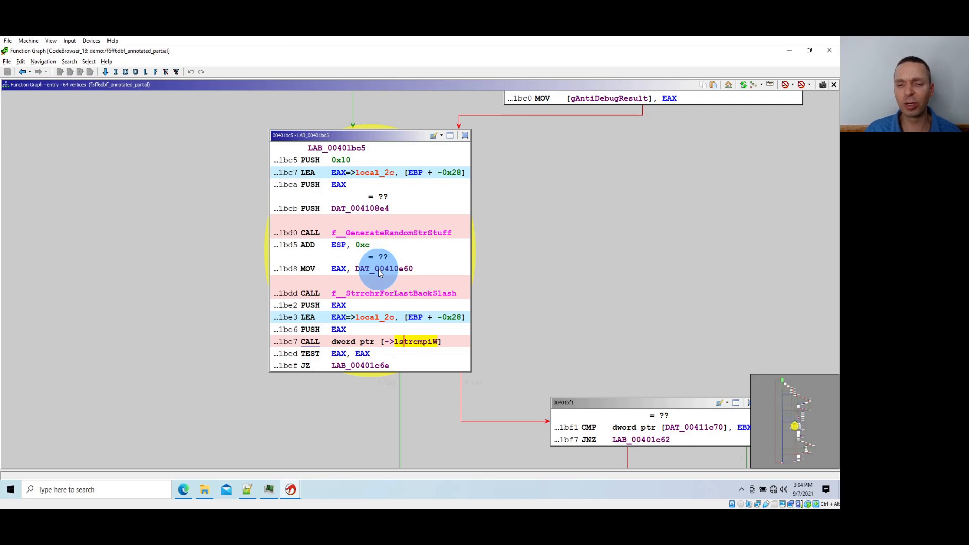
scroll(374, 245, up, 1)
scroll(383, 243, down, 2)
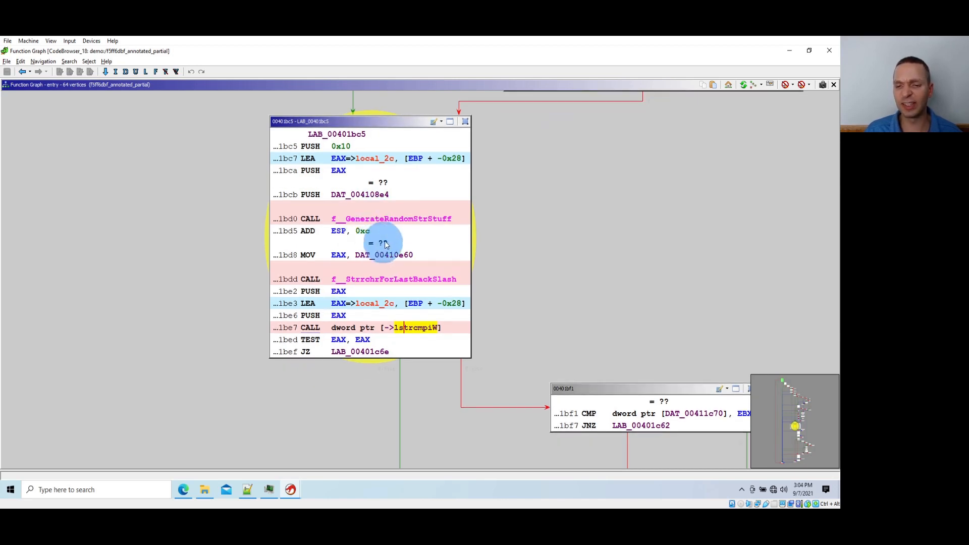
scroll(404, 326, down, 2)
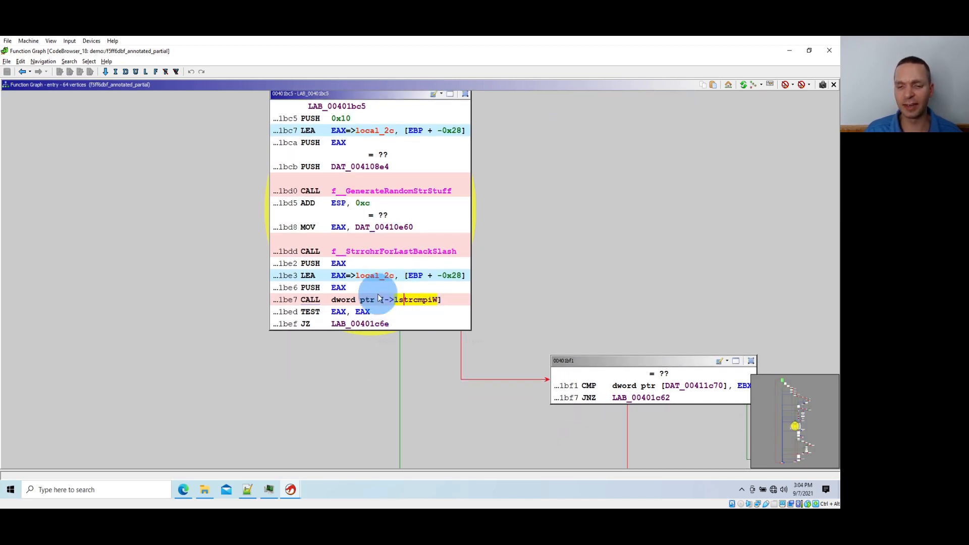
scroll(380, 303, down, 2)
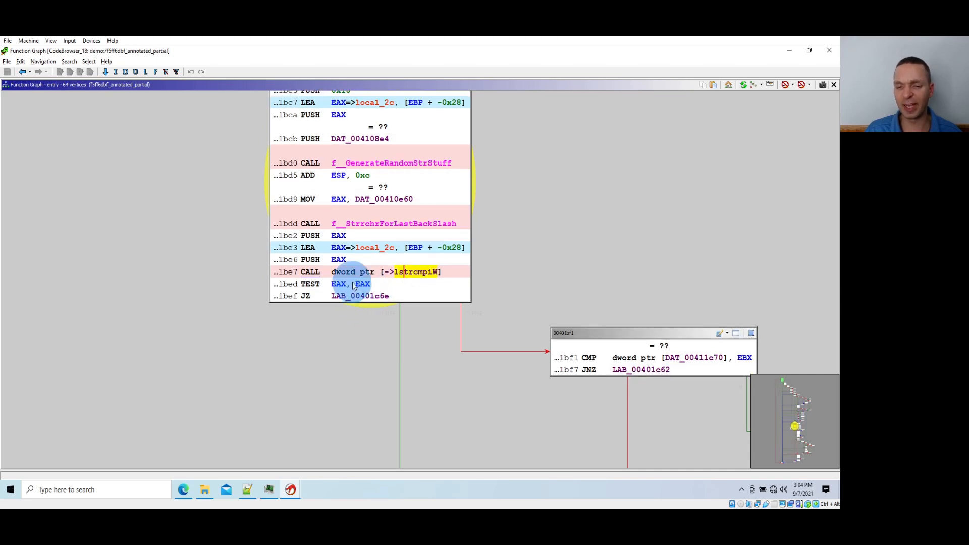
scroll(384, 287, down, 2)
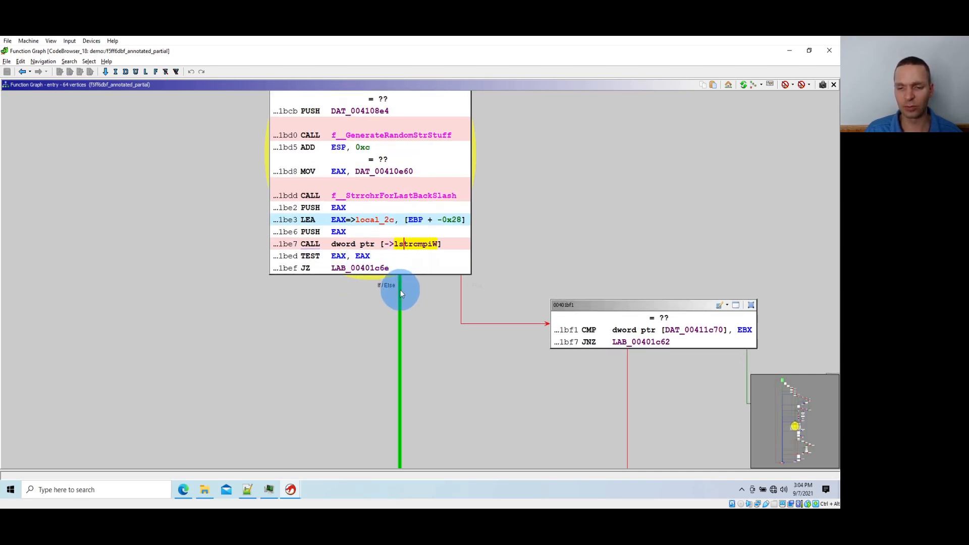
Follow the JZ branch to LAB_00401c6e and highlight DAT_004124e8 in the comparison of block LAB_00401cd1.
double_click(400, 294)
drag(435, 366, 339, 290)
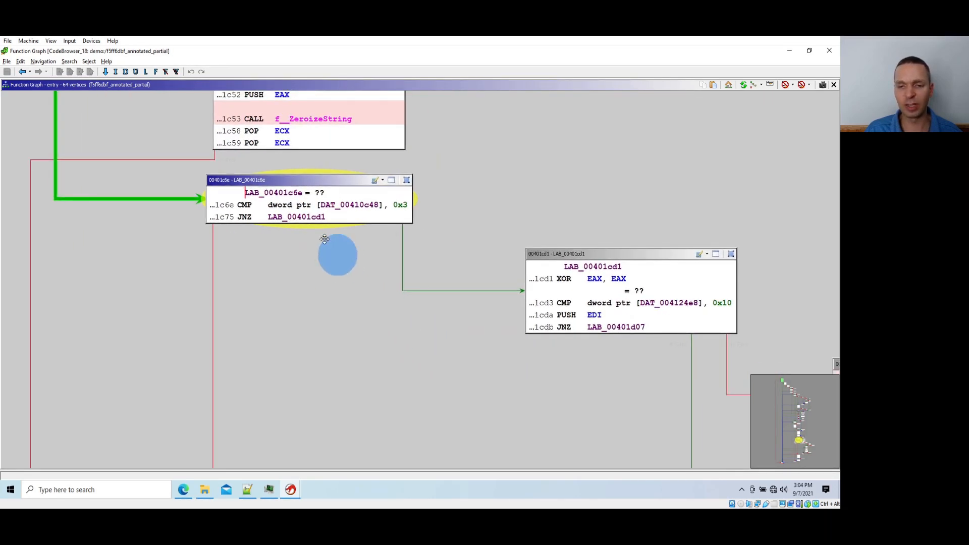
drag(448, 348, 155, 253)
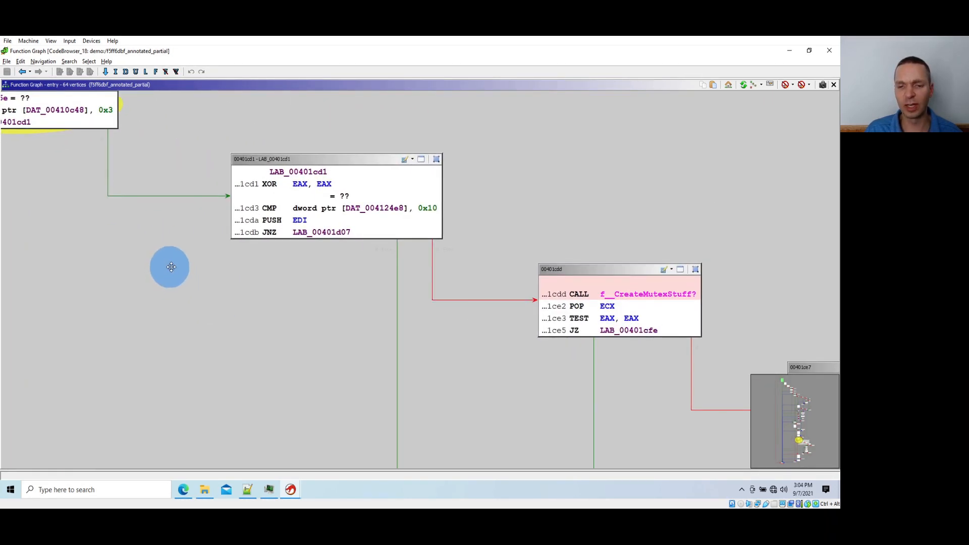
click(362, 211)
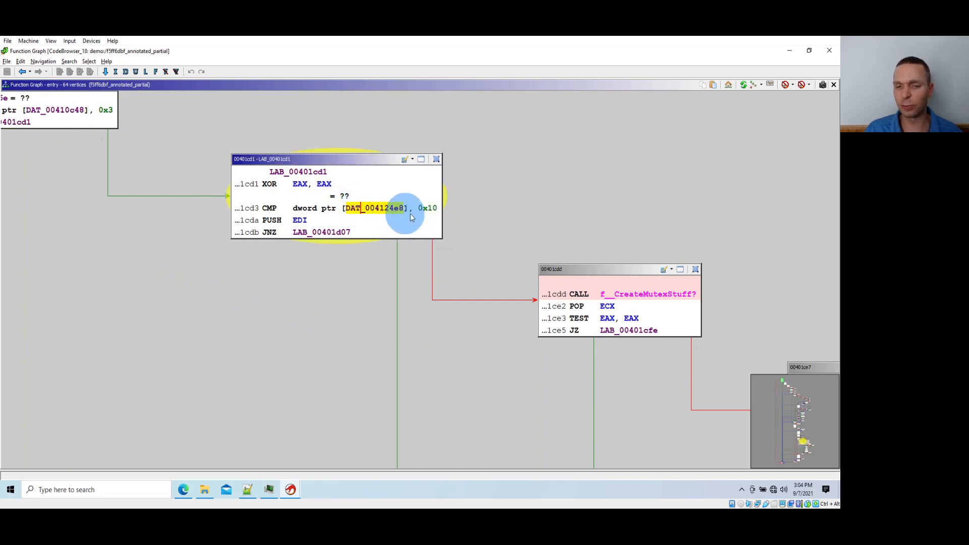
Follow the JNZ branch to LAB_00401d07 and examine the mutex blocks down to the f__CodeInjectIntoNewProcessStuff call.
double_click(398, 255)
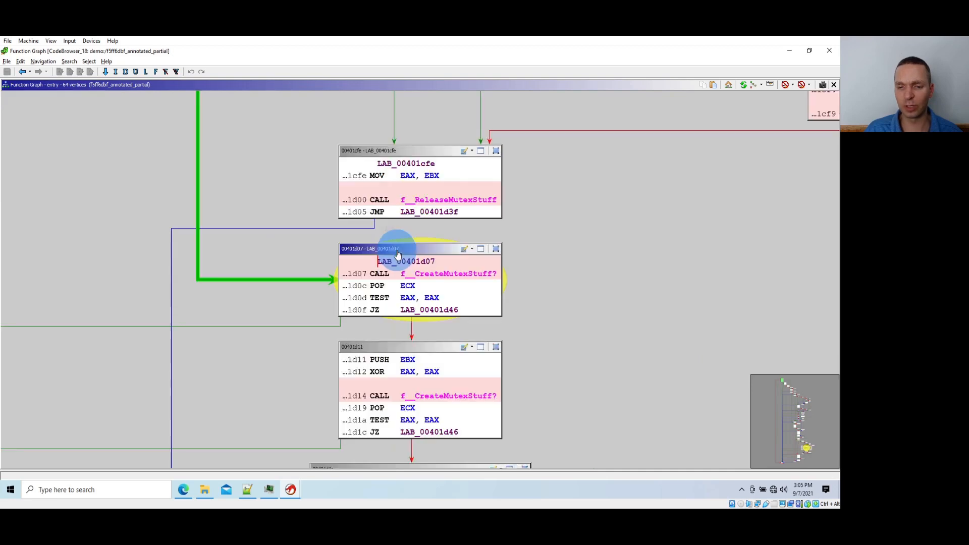
scroll(378, 302, down, 2)
scroll(449, 207, down, 2)
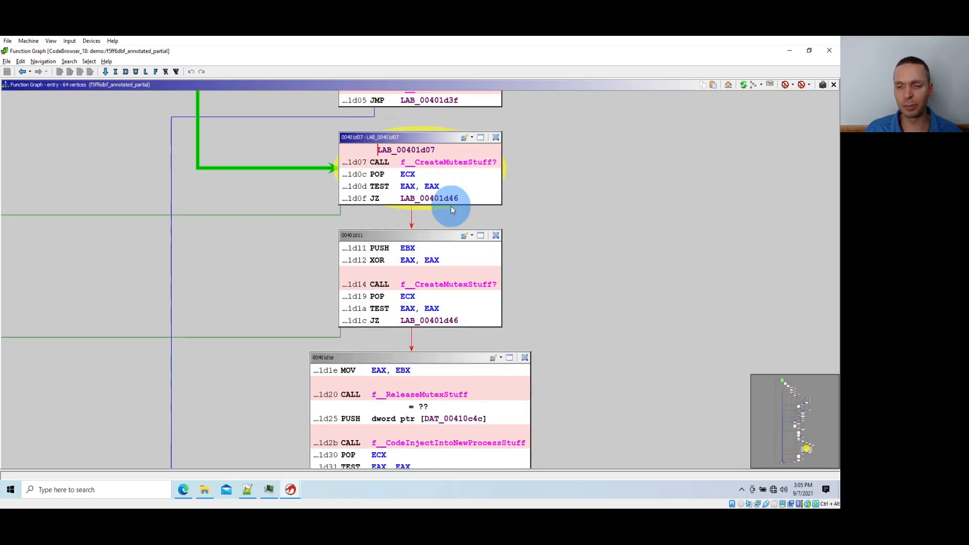
scroll(451, 209, down, 4)
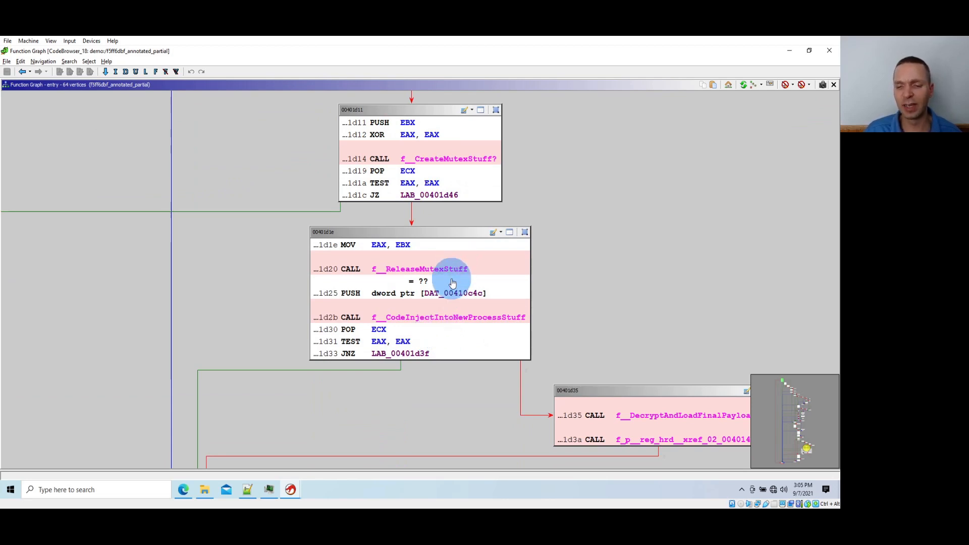
Open f__CodeInjectIntoNewProcessStuff from block 00401d1e and follow its blocks down to the CreateProcessW call, highlighting that call.
double_click(435, 317)
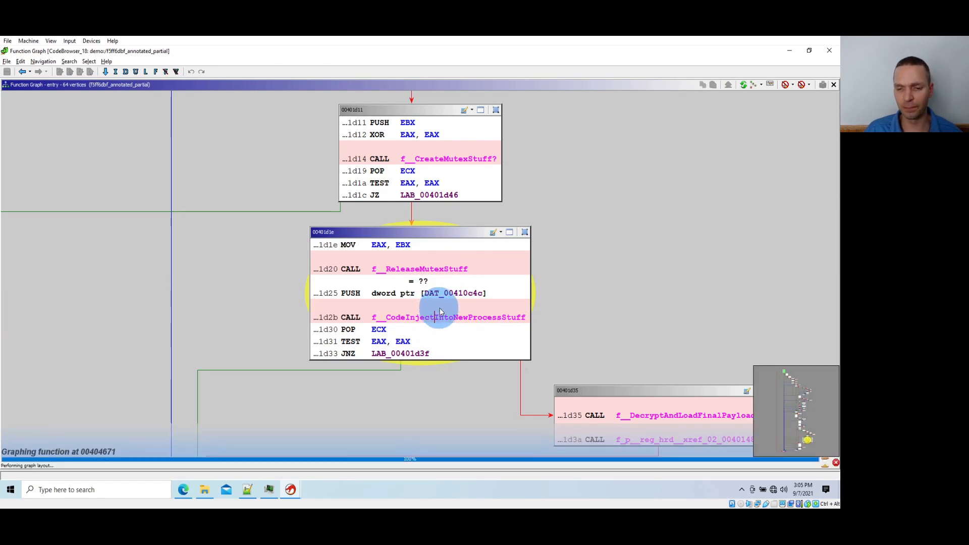
scroll(442, 313, down, 10)
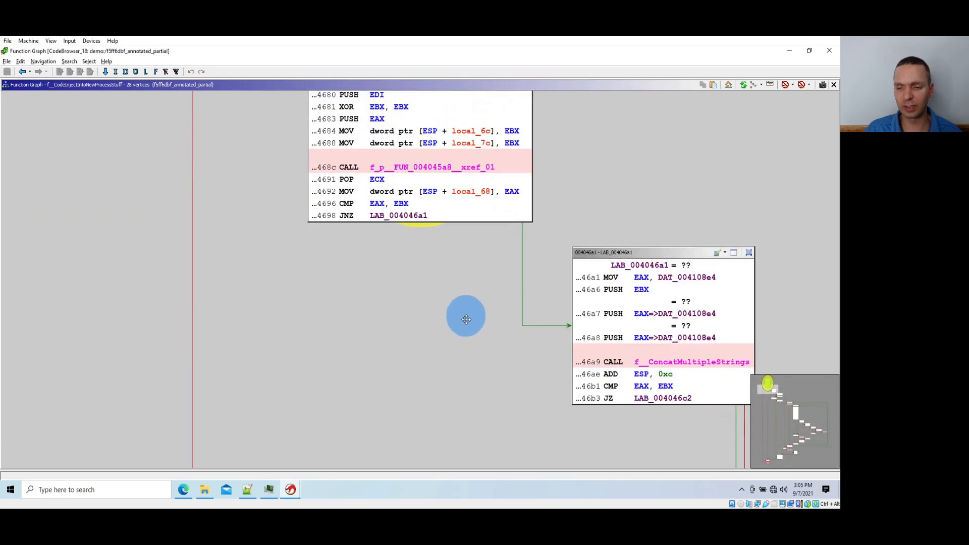
drag(466, 319, 276, 177)
drag(489, 373, 295, 216)
drag(337, 397, 337, 230)
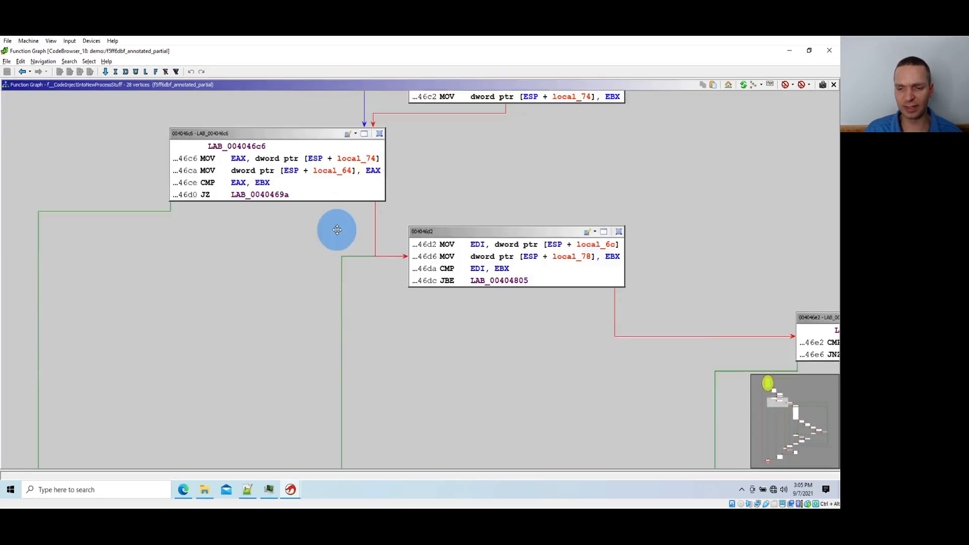
drag(574, 363, 225, 252)
drag(492, 346, 241, 162)
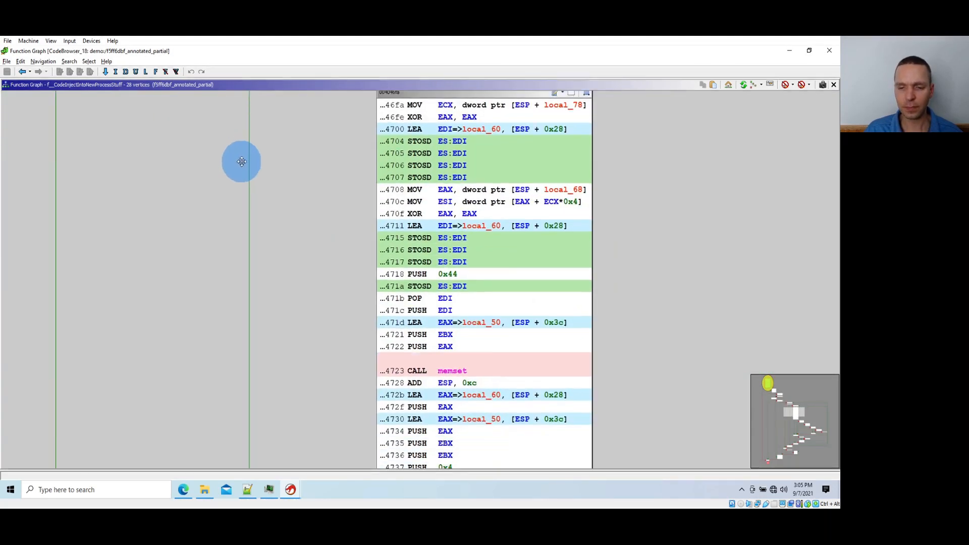
scroll(245, 162, down, 5)
click(510, 399)
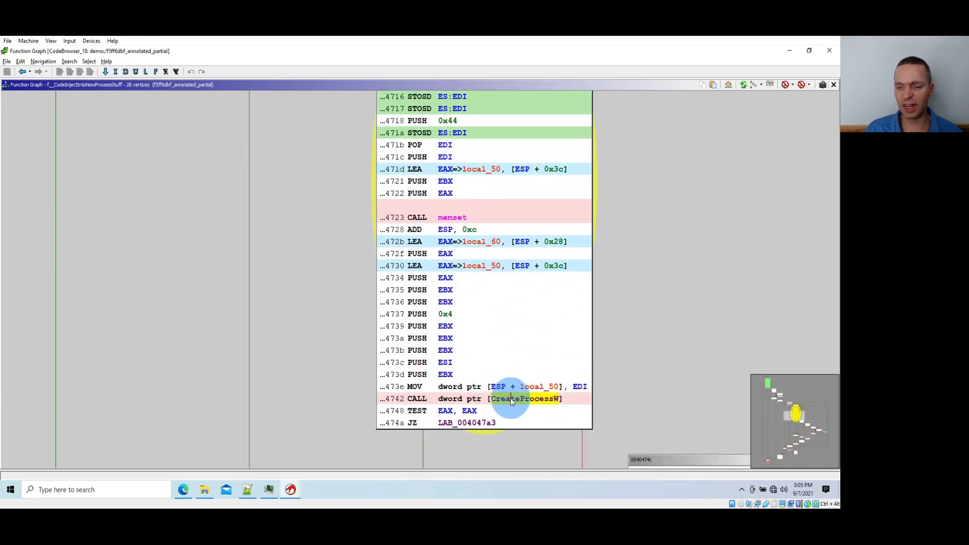
Mark the PUSH 0x4 argument passed to CreateProcessW and examine the rest of the block down to its JZ.
click(425, 302)
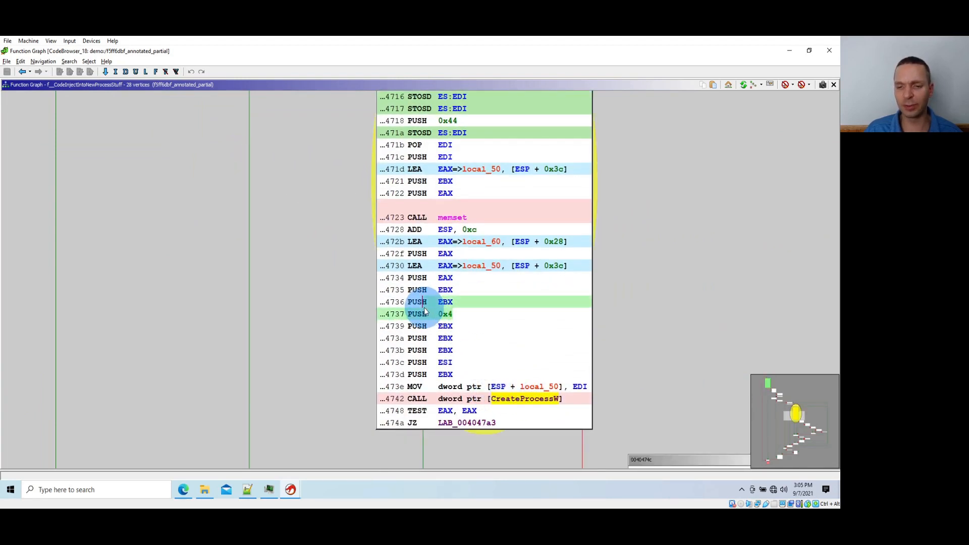
click(434, 314)
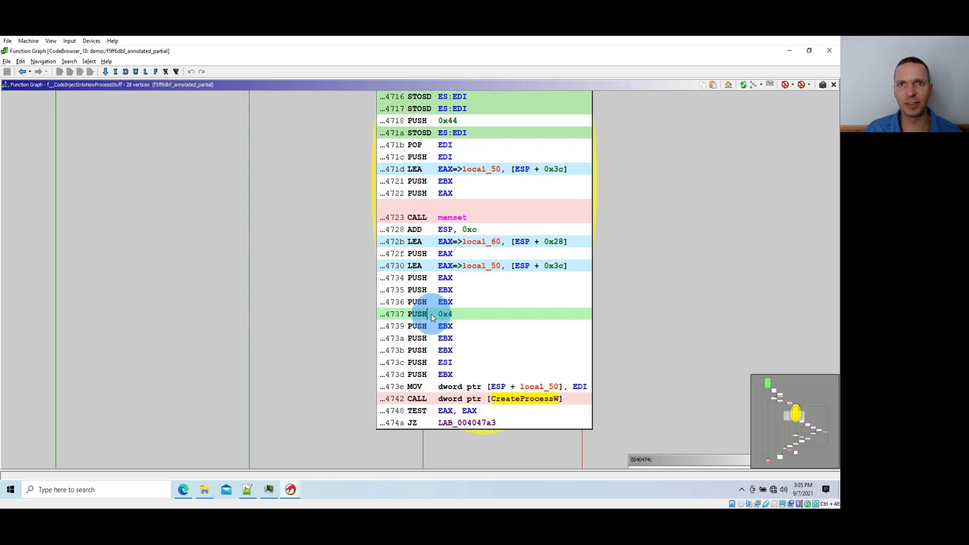
scroll(430, 313, down, 2)
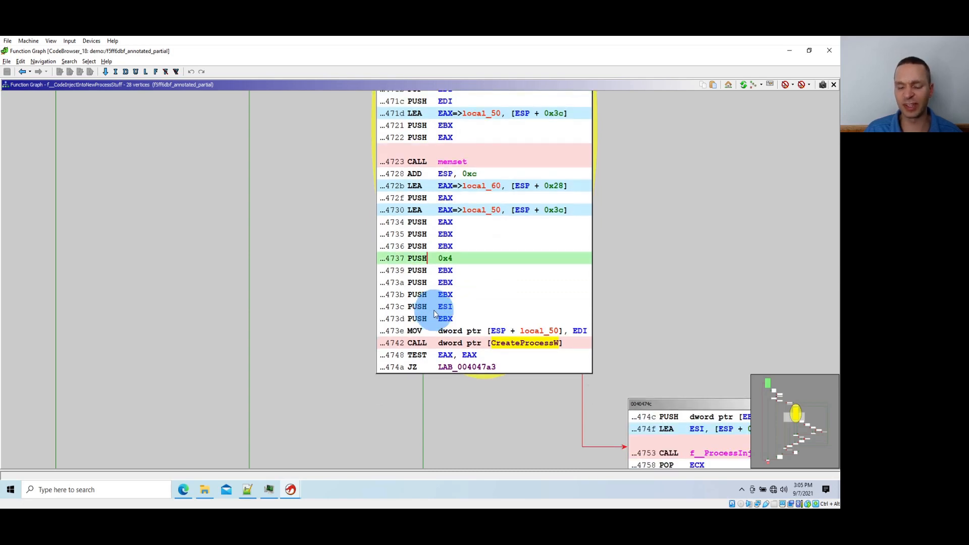
scroll(444, 324, down, 2)
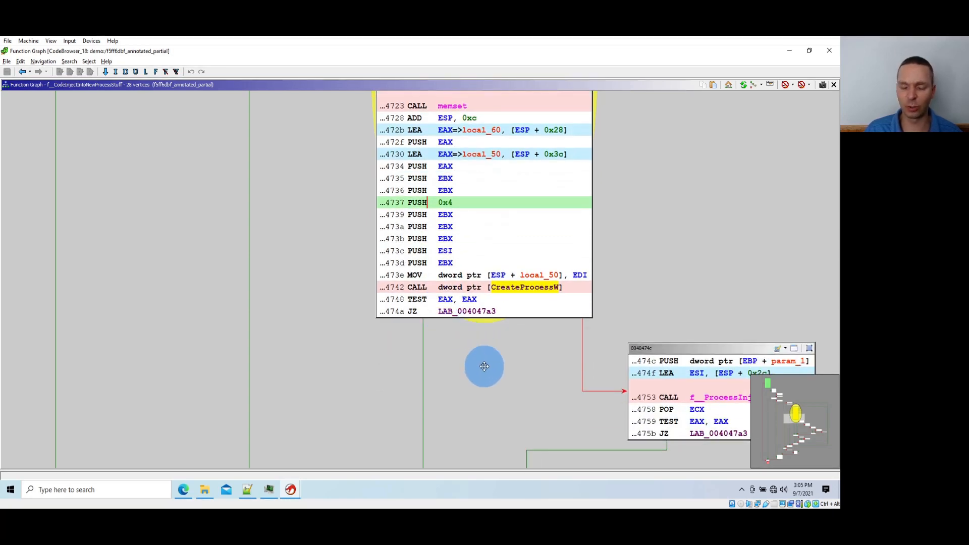
Open f__ProcessInjectionStuff from block 0040474c and follow its blocks to block 00404859, highlighting the GetThreadContext call.
drag(484, 366, 277, 283)
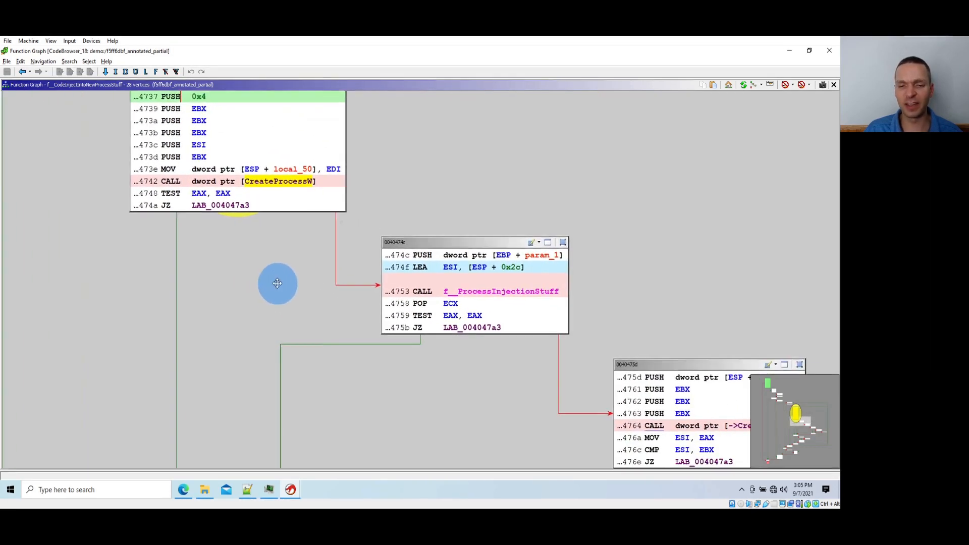
click(473, 289)
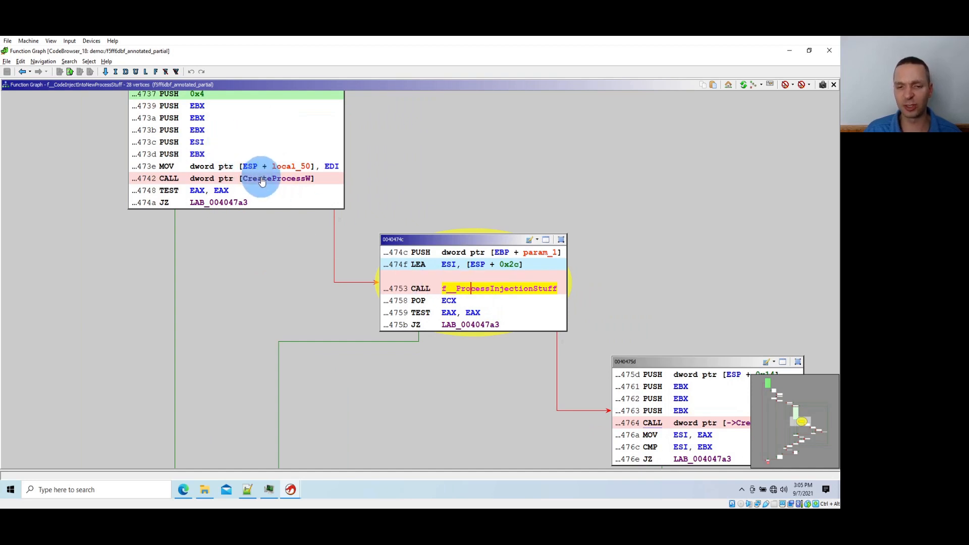
double_click(473, 291)
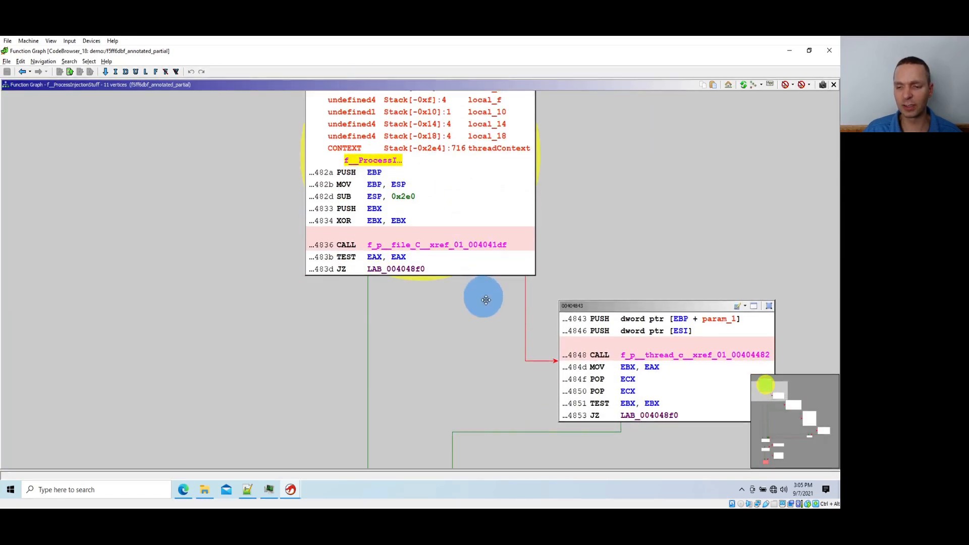
drag(485, 300, 288, 240)
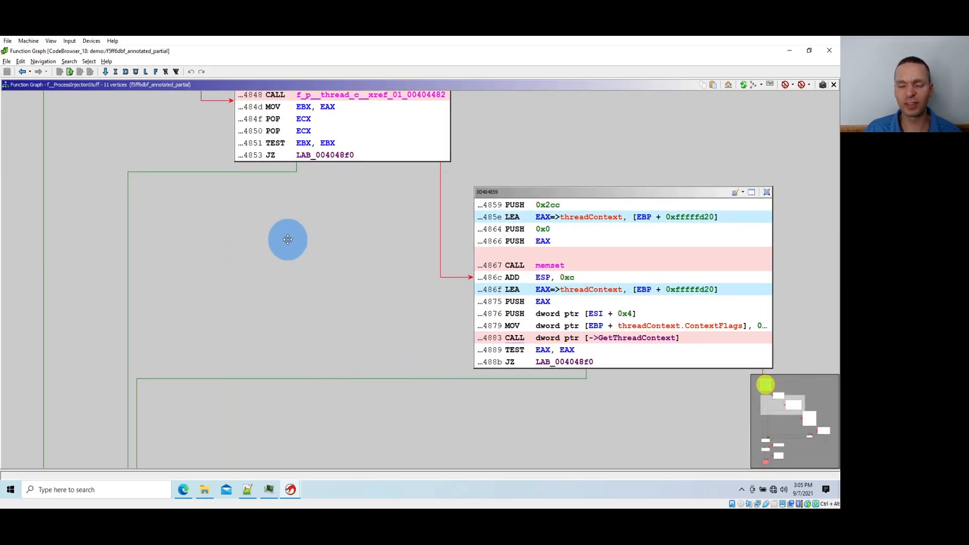
drag(368, 249, 236, 172)
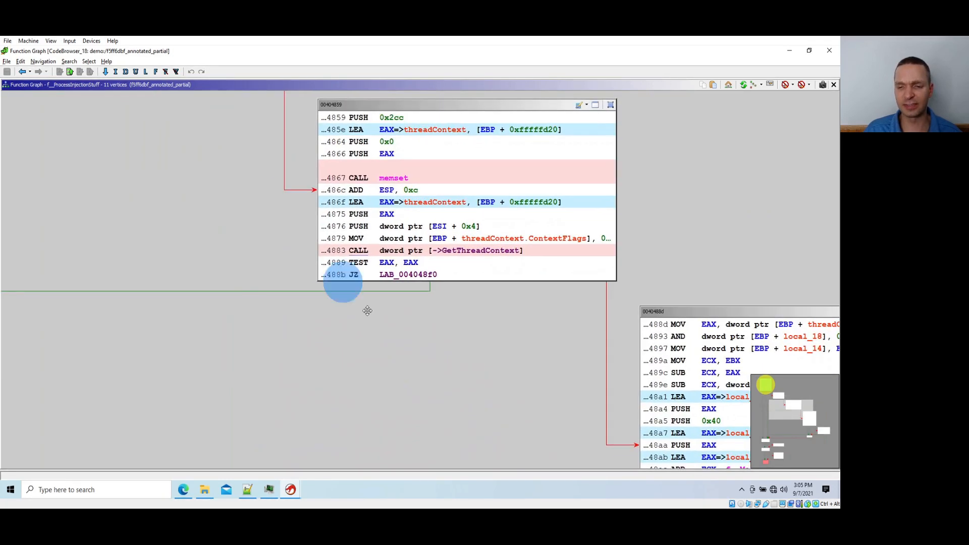
click(478, 255)
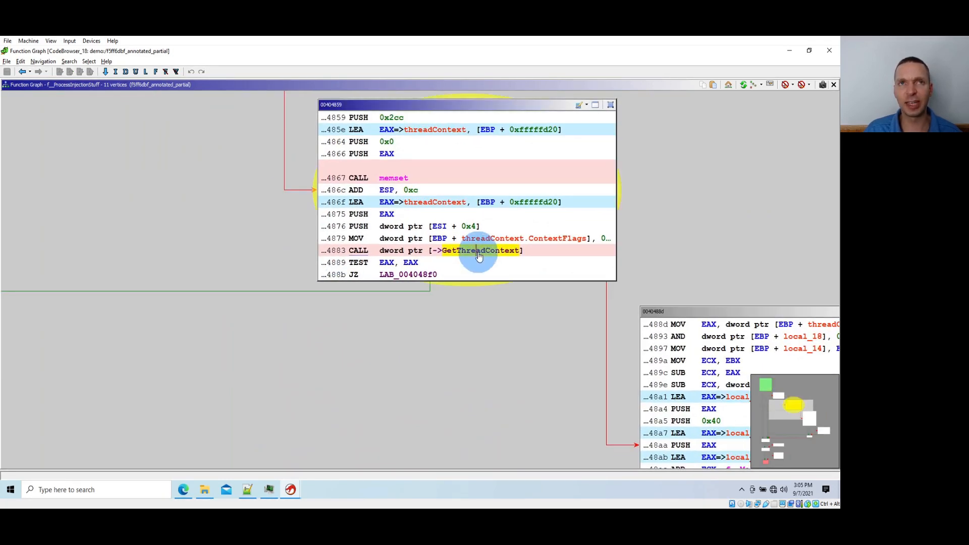
Follow the flow to block 0040488d, highlight f__MainForInjectedCode and mark the 0xe9 byte written to local_10.
drag(499, 300, 324, 166)
drag(350, 264, 328, 202)
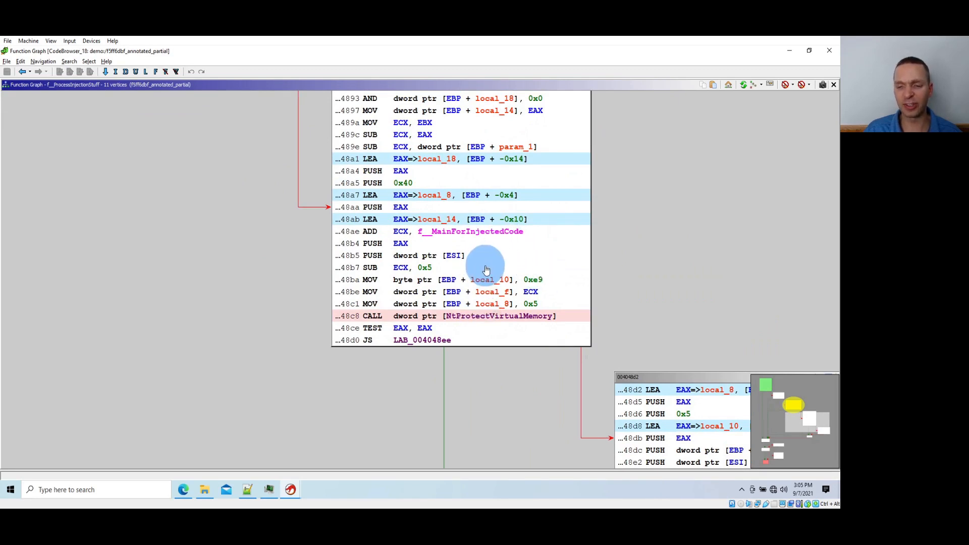
click(465, 233)
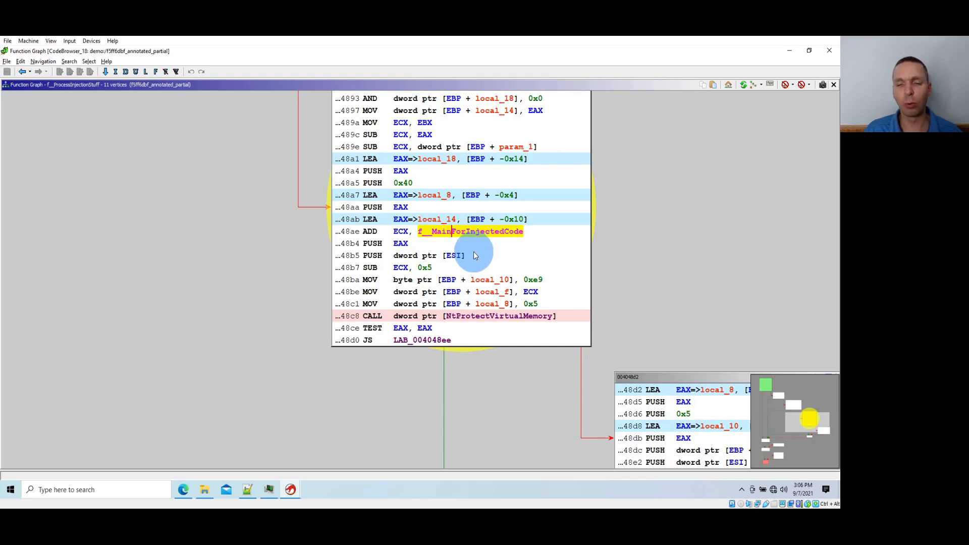
click(535, 280)
drag(539, 283, 548, 285)
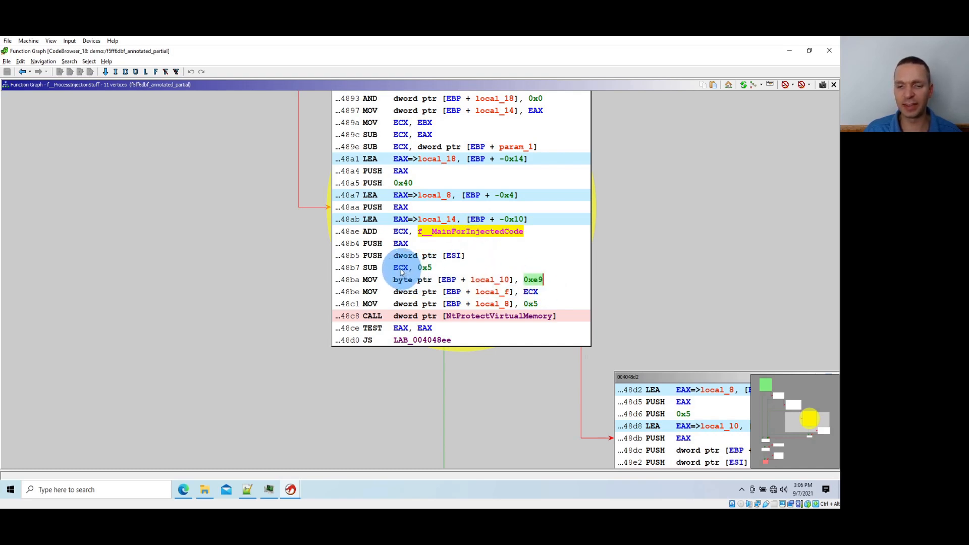
Trace the jump offset calculation by marking the operands of SUB ECX, 0x5 and ADD ECX, f__MainForInjectedCode, plus the 0xe9 byte.
drag(395, 268, 432, 269)
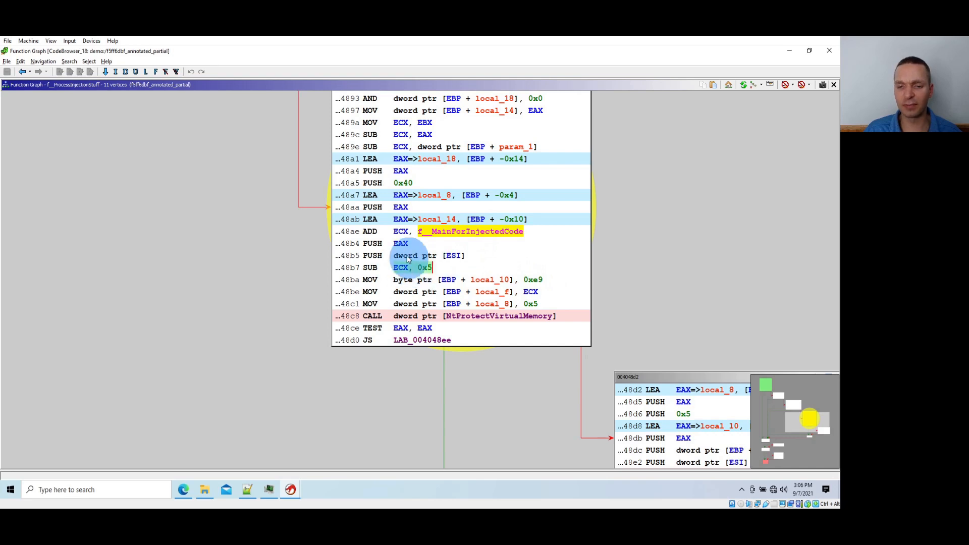
drag(380, 232, 524, 233)
click(533, 231)
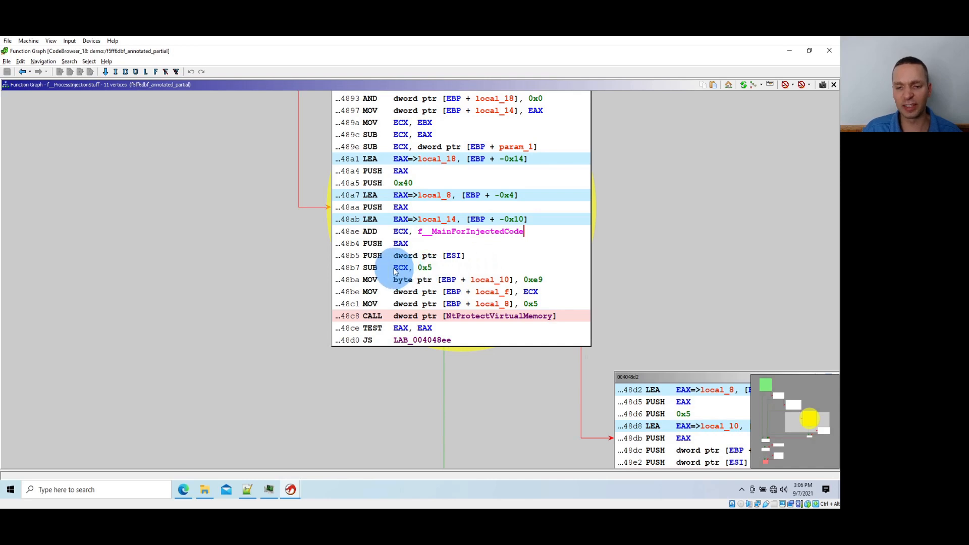
drag(395, 271, 457, 271)
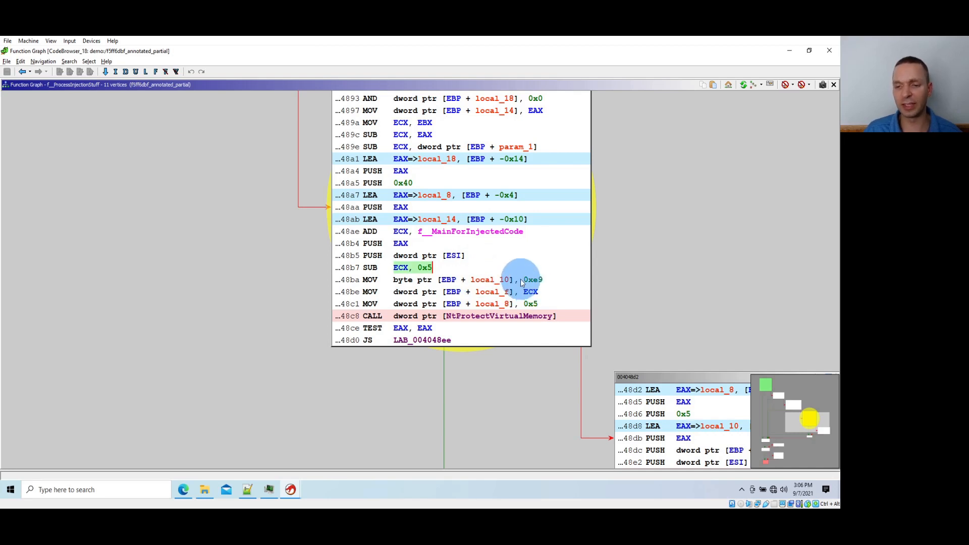
click(526, 281)
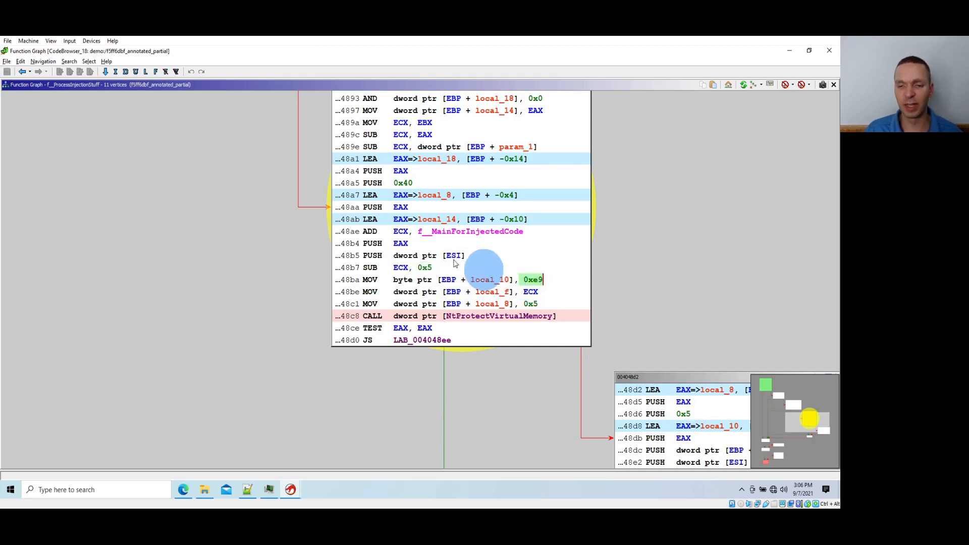
Open f__MainForInjectedCode and follow its blocks to LAB_00401604, highlighting the f__DecryptAndLoadFinalPayloadStuff call.
click(442, 233)
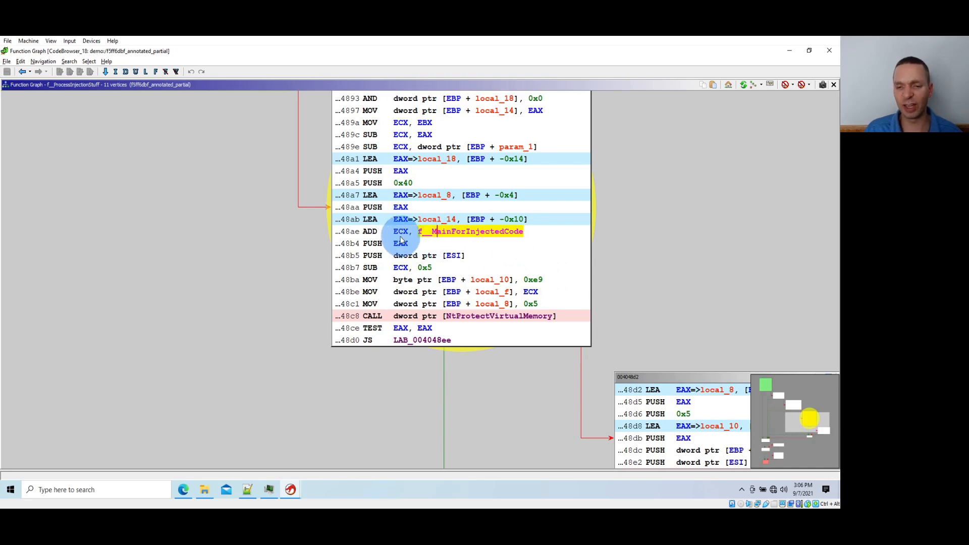
click(442, 232)
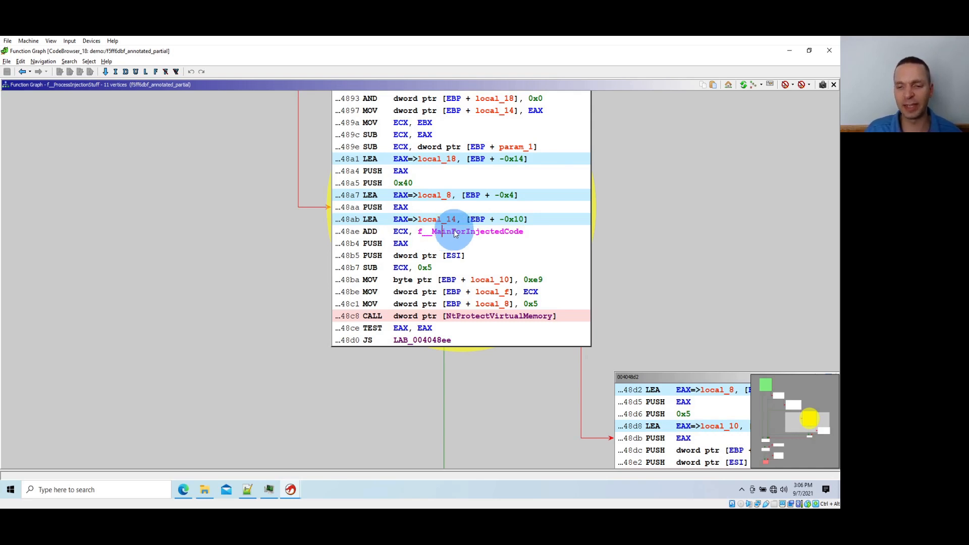
click(451, 230)
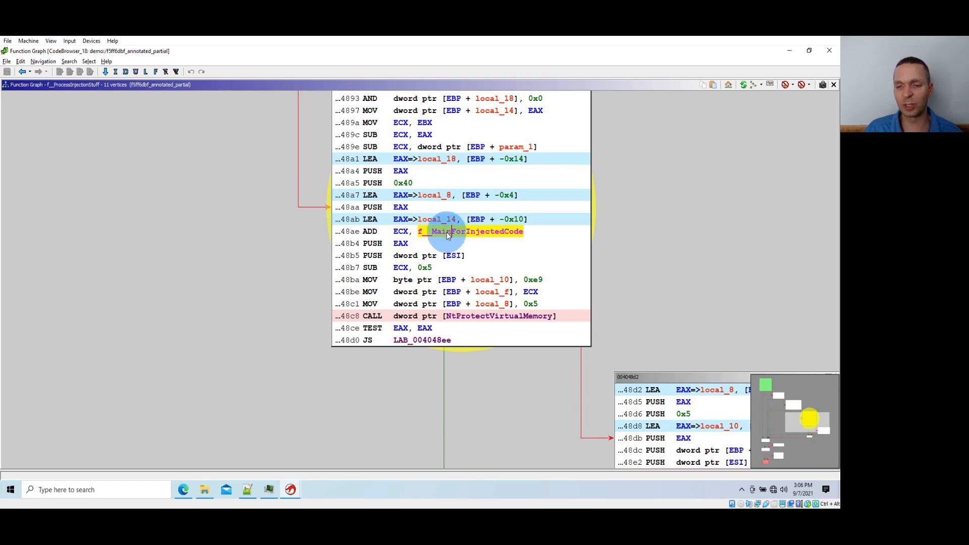
middle_click(449, 234)
double_click(448, 234)
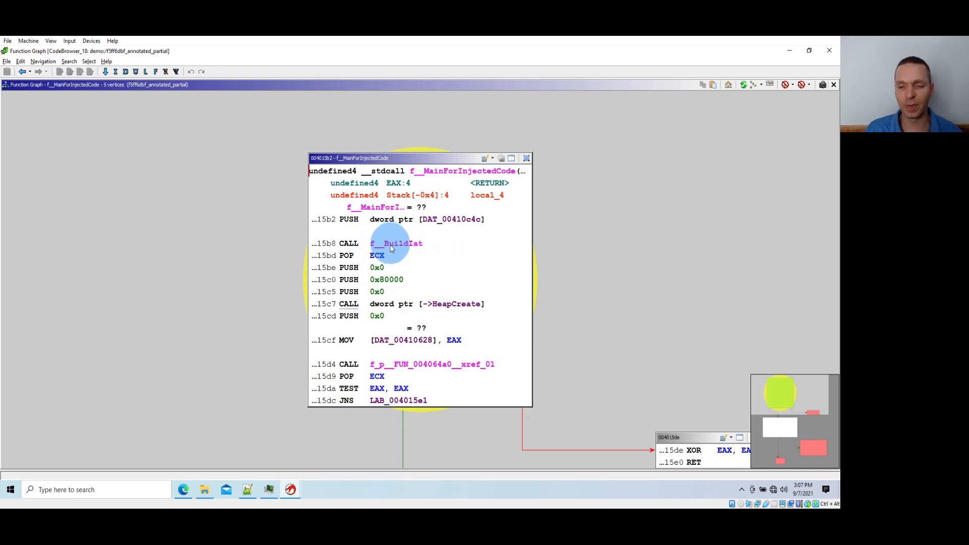
scroll(387, 246, down, 5)
scroll(516, 300, down, 2)
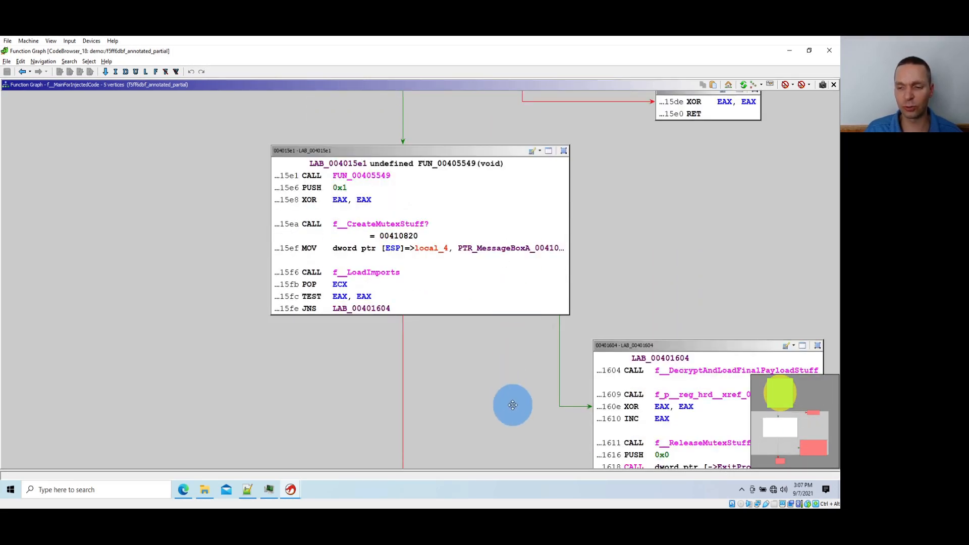
drag(511, 405, 303, 268)
click(483, 266)
click(498, 239)
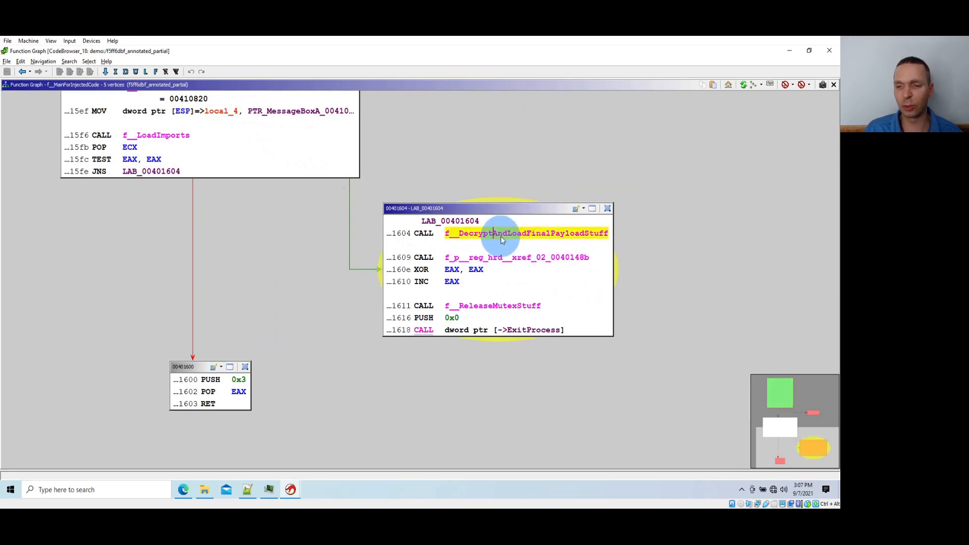
Open f__DecryptAndLoadFinalPayloadStuff and follow its blocks past CreateEventA to the f__LoadLibraryManualOnDecryptedResource call in LAB_00401336.
double_click(501, 237)
scroll(496, 247, down, 6)
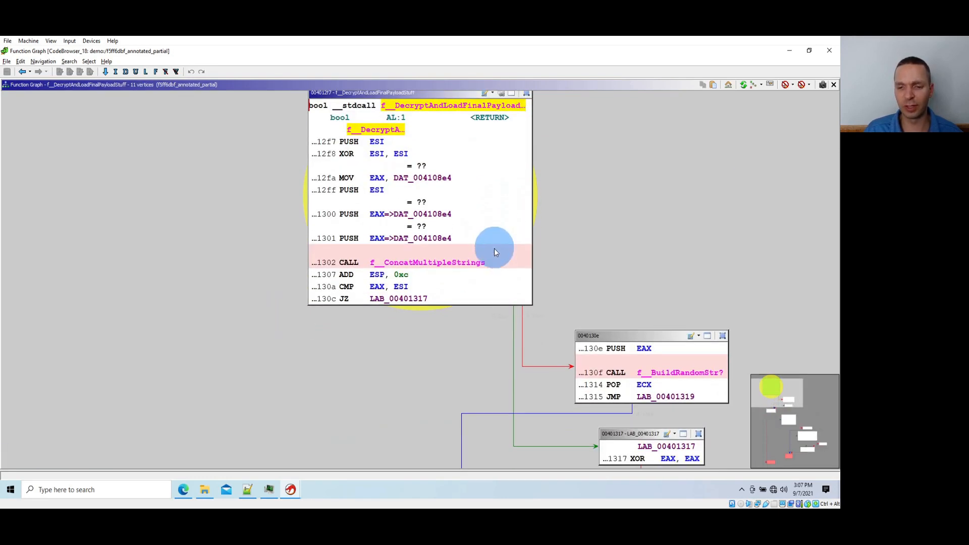
drag(509, 342, 415, 177)
drag(461, 255, 458, 114)
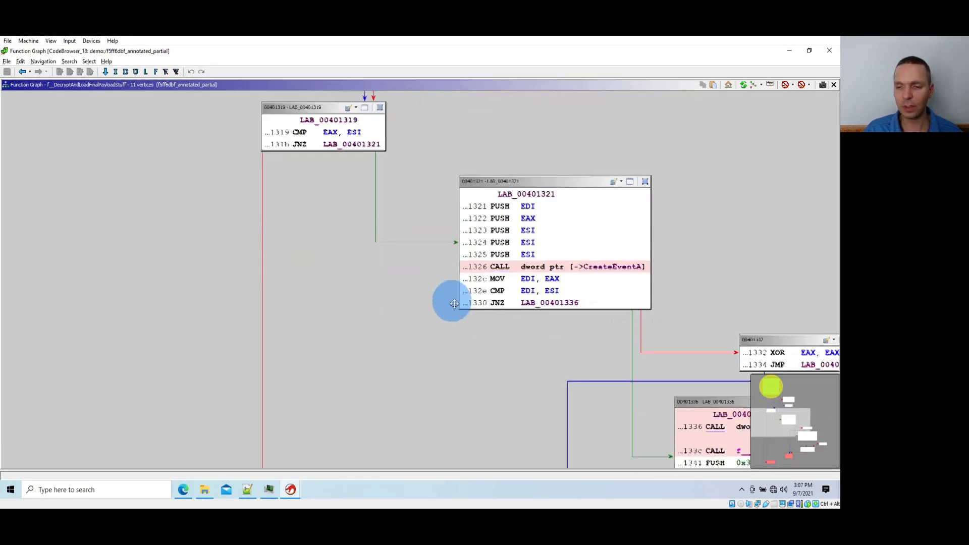
drag(460, 364, 268, 179)
drag(357, 263, 162, 198)
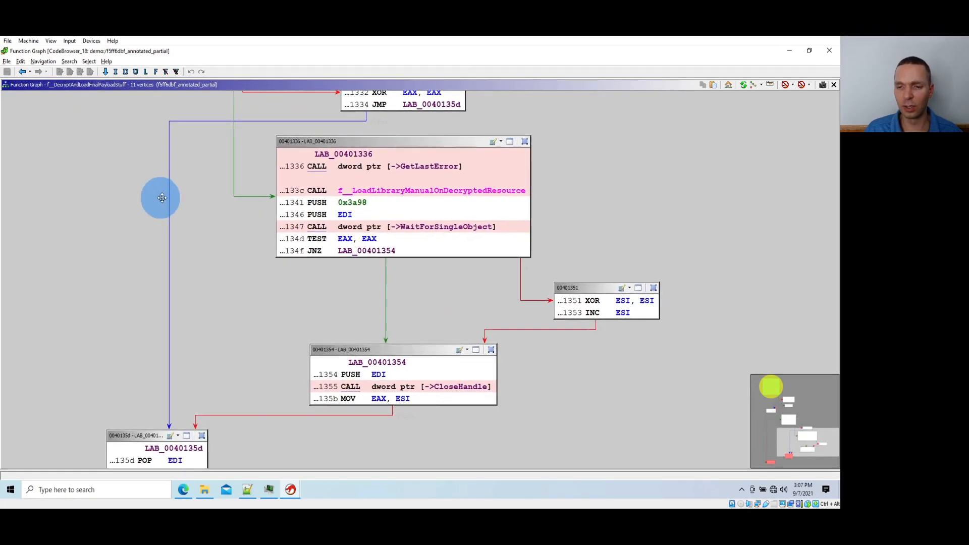
Open f__LoadLibraryManualOnDecryptedResource, examine its first blocks and open the f__LoadAndDecryptResourceStuffWrapper function it calls.
double_click(418, 196)
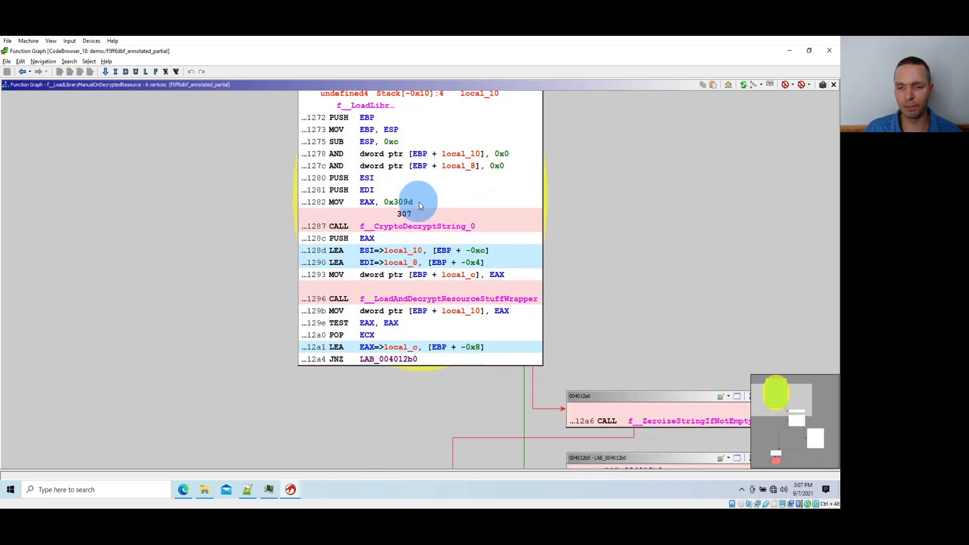
scroll(419, 227, down, 2)
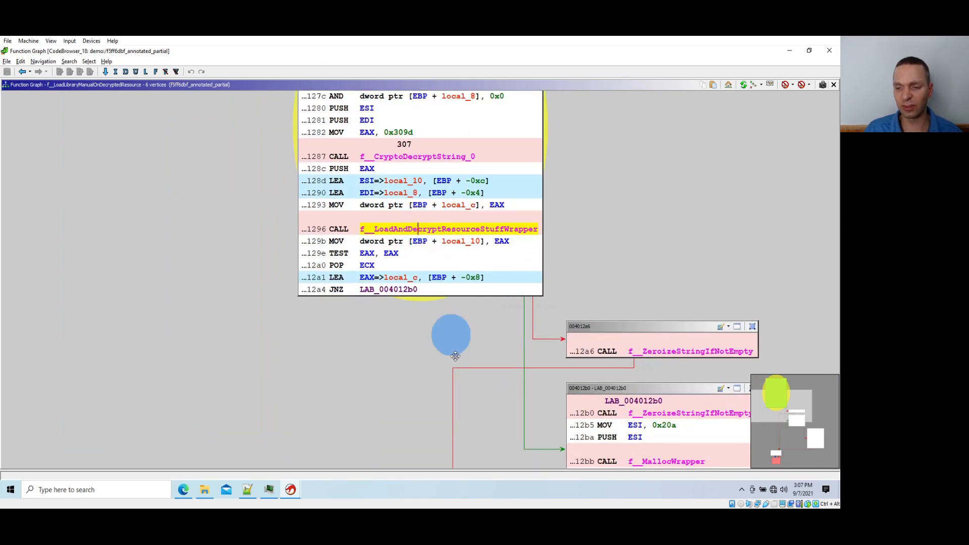
drag(450, 335, 272, 213)
scroll(294, 211, up, 3)
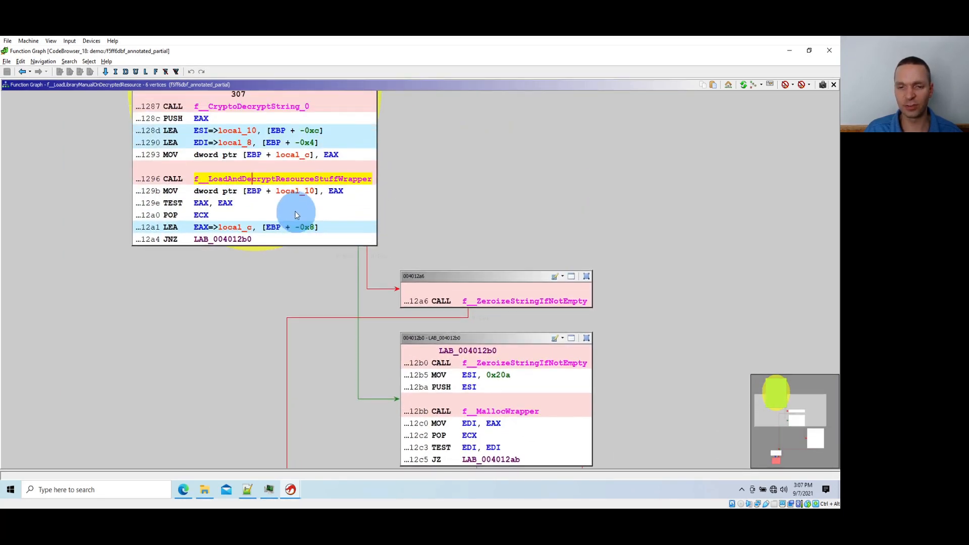
double_click(296, 183)
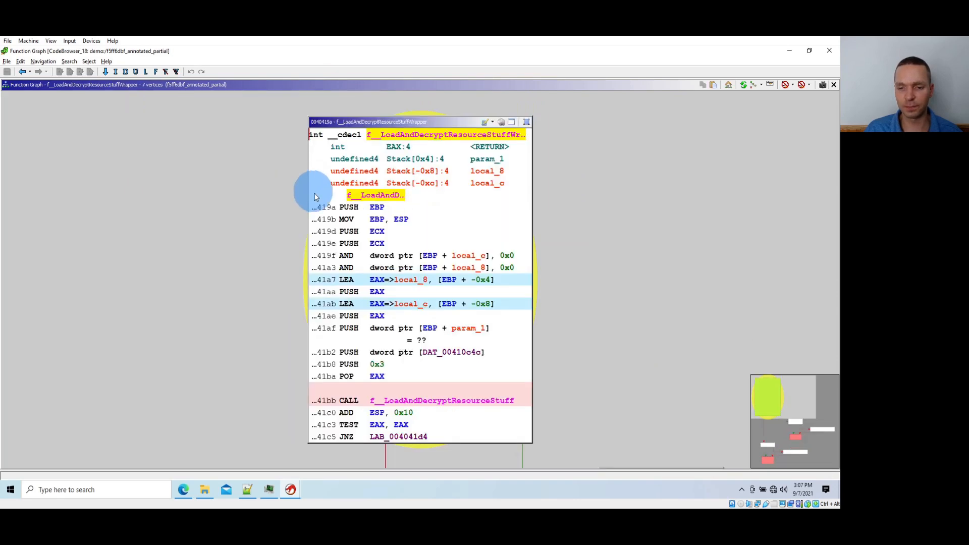
Find the f__LoadAndDecryptResourceStuff call in the wrapper function and open the called function.
scroll(313, 199, down, 4)
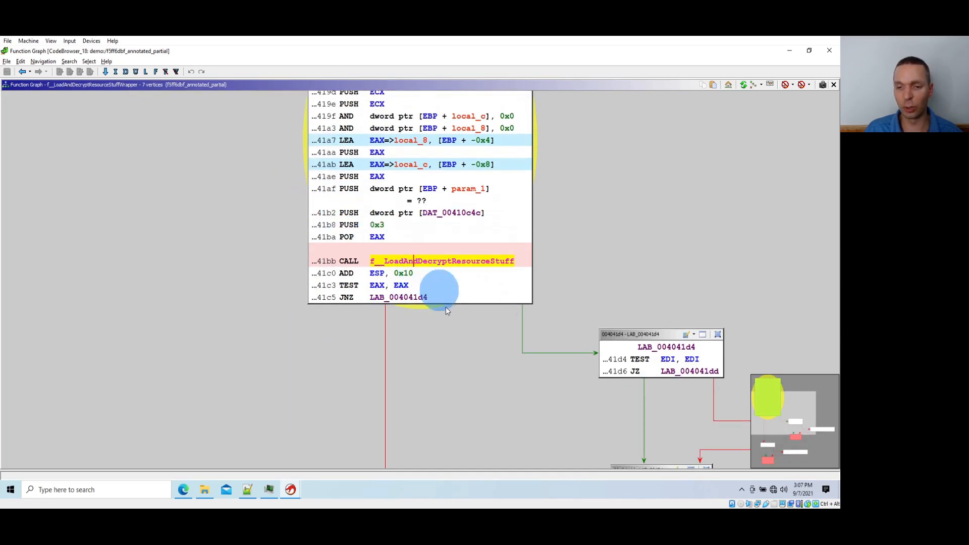
drag(439, 289, 396, 253)
double_click(396, 253)
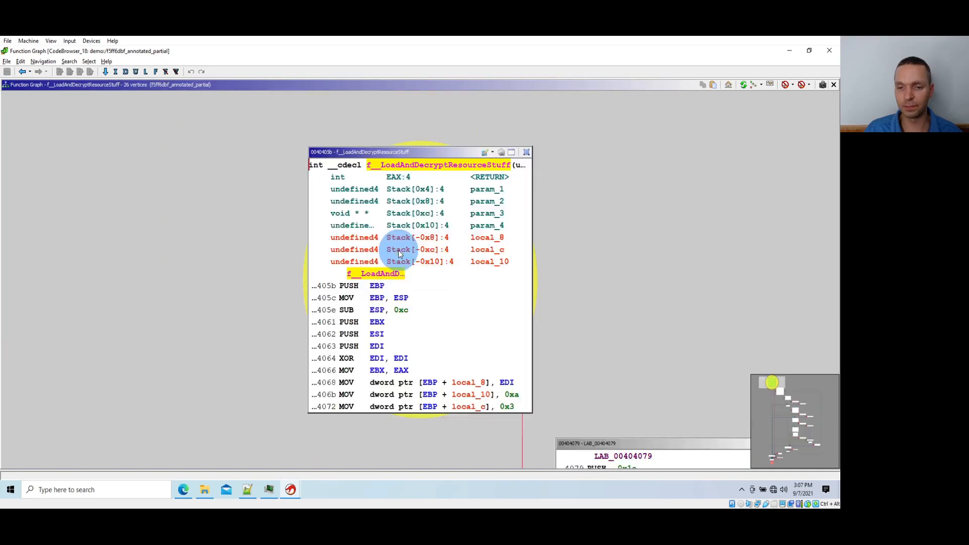
Examine LAB_00404079, highlighting gAntiDebugResult and EAX in the IMUL instruction that precedes the FindResourceA call.
scroll(398, 250, down, 6)
drag(459, 316, 303, 166)
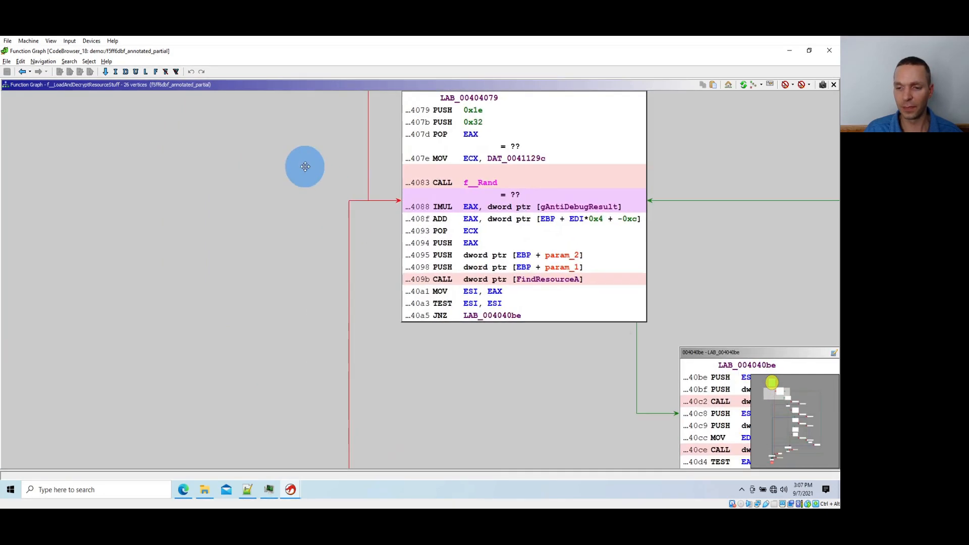
click(555, 207)
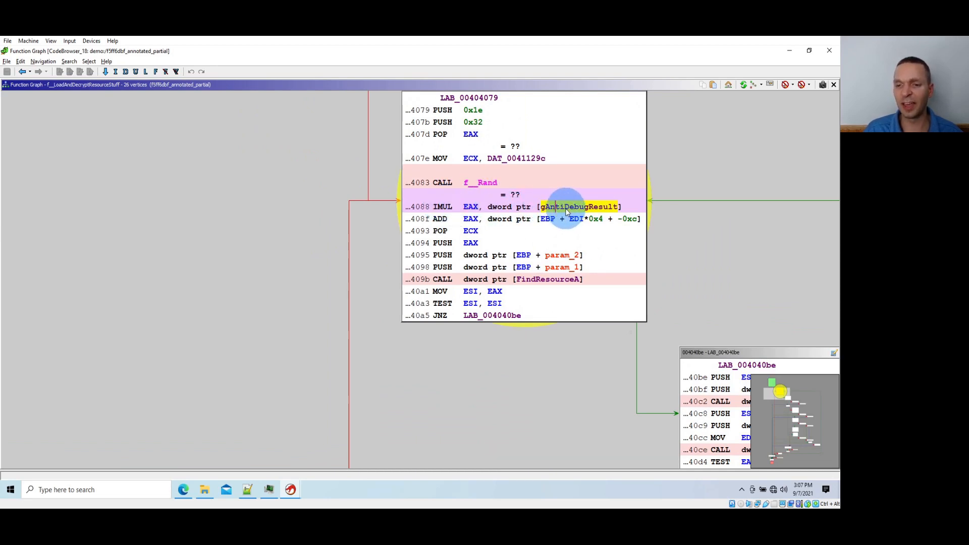
click(472, 207)
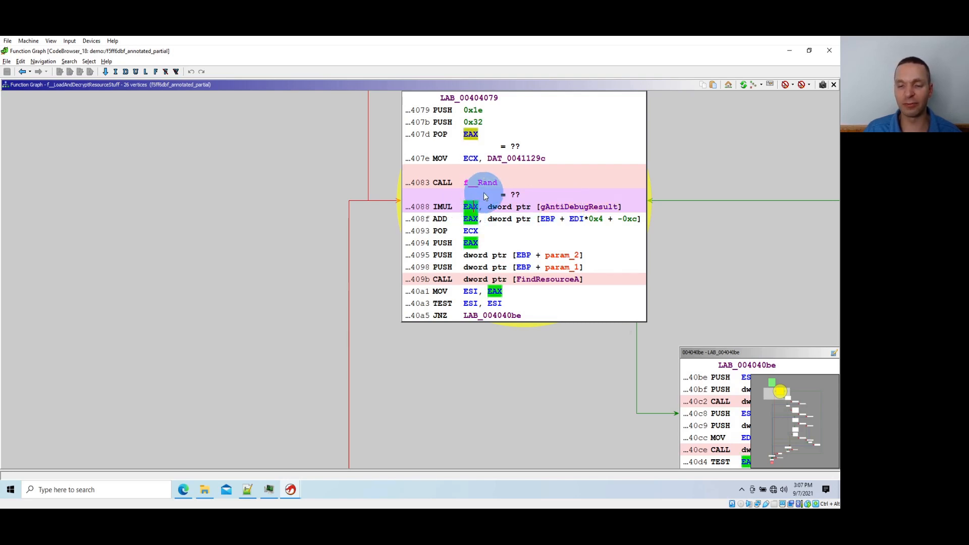
click(550, 207)
Follow the blocks past SizeofResource and LoadResource to the f__CryptoRc4AndSha1Stuff call and LAB_00404116.
drag(534, 339, 534, 227)
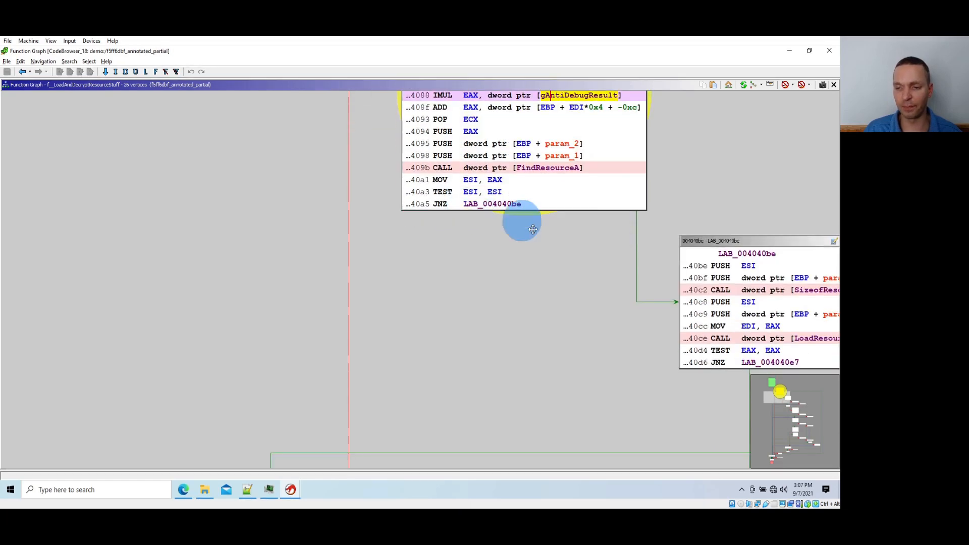
drag(540, 265, 338, 201)
drag(480, 325, 363, 244)
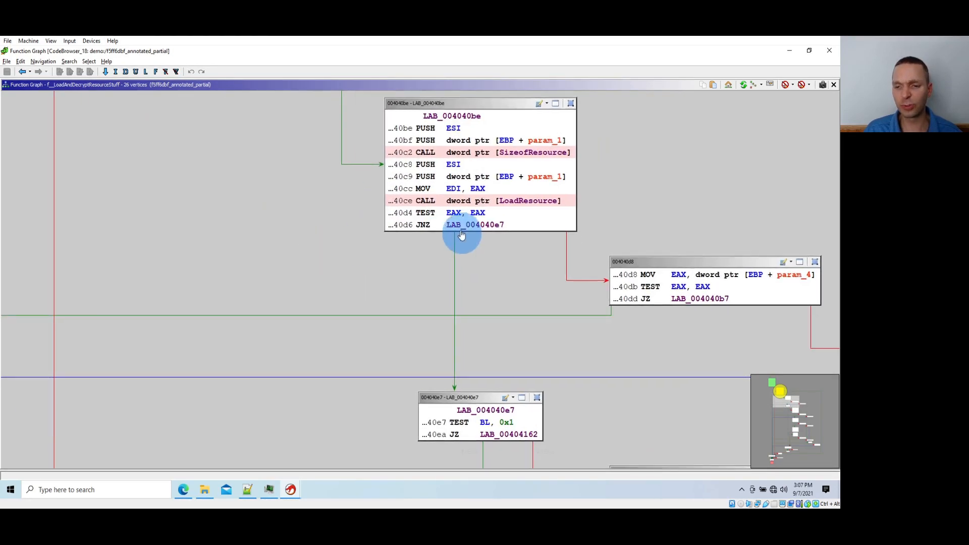
scroll(503, 208, down, 3)
scroll(519, 318, down, 3)
drag(519, 318, 277, 212)
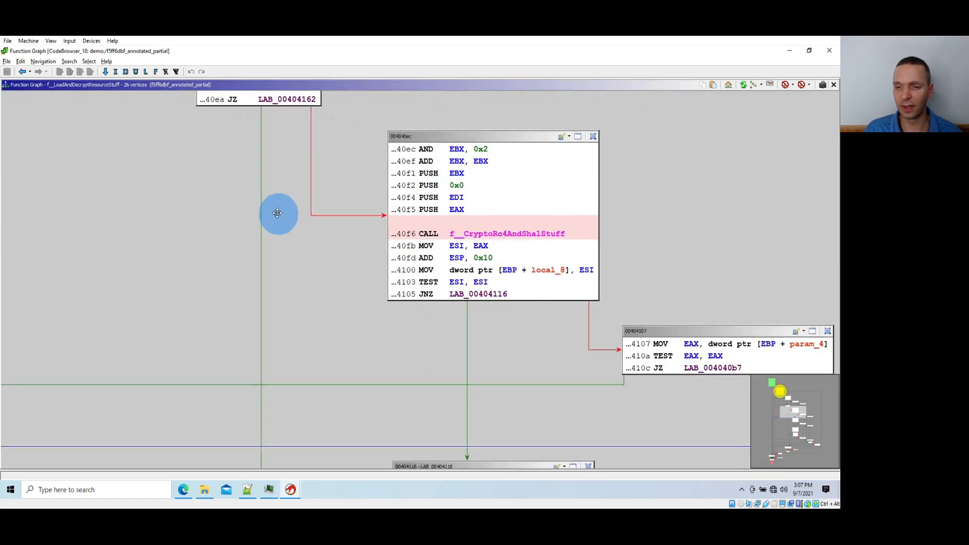
scroll(479, 234, down, 5)
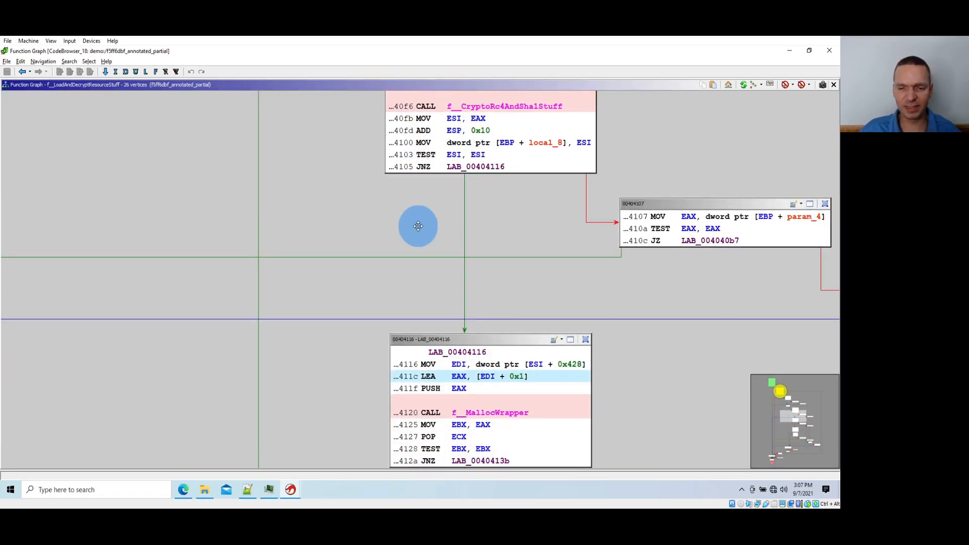
Go back through the visited functions to the f__ProcessInjectionStuff call in f__CodeInjectIntoNewProcessStuff.
key(alt+Left)
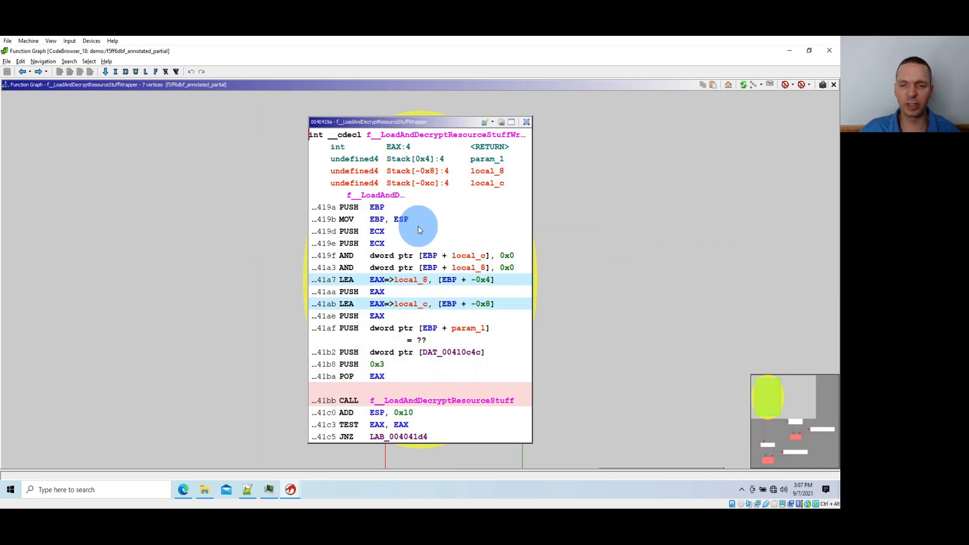
key(alt+Left)
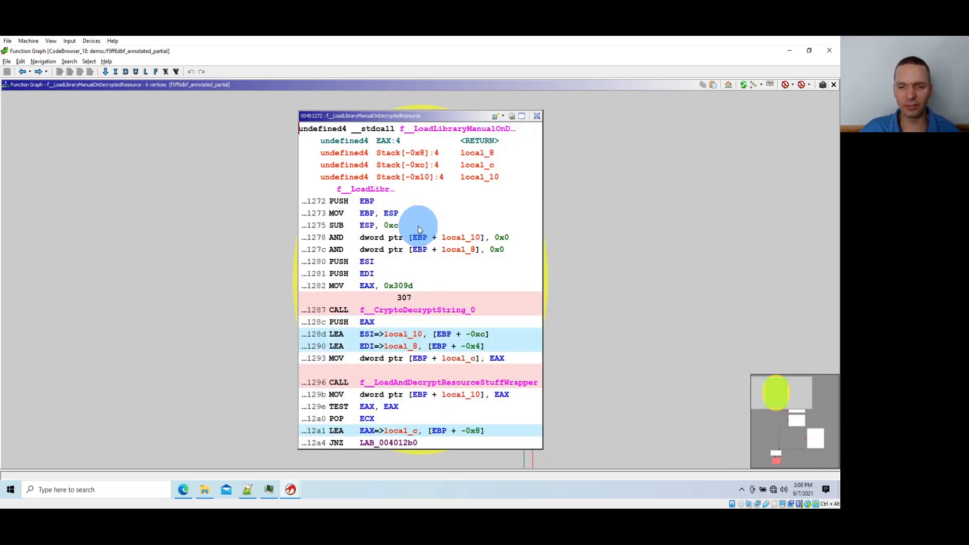
key(alt+Left)
key(alt+Left)
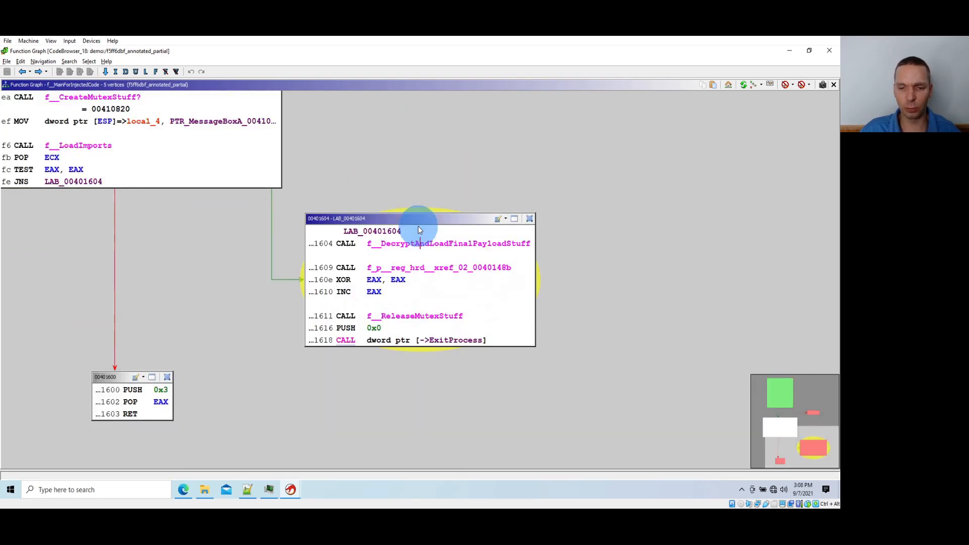
key(alt+Left)
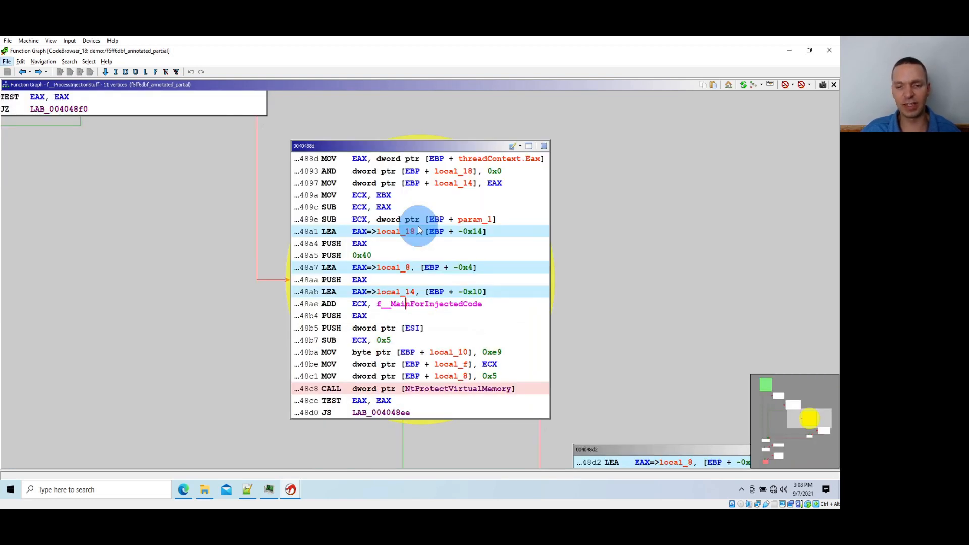
scroll(419, 318, down, 1)
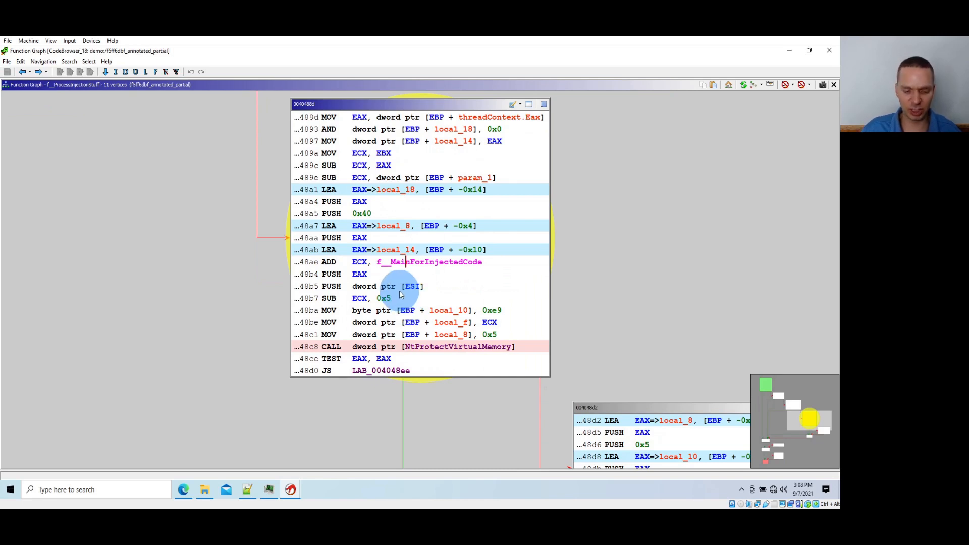
key(alt+Left)
key(alt+Left)
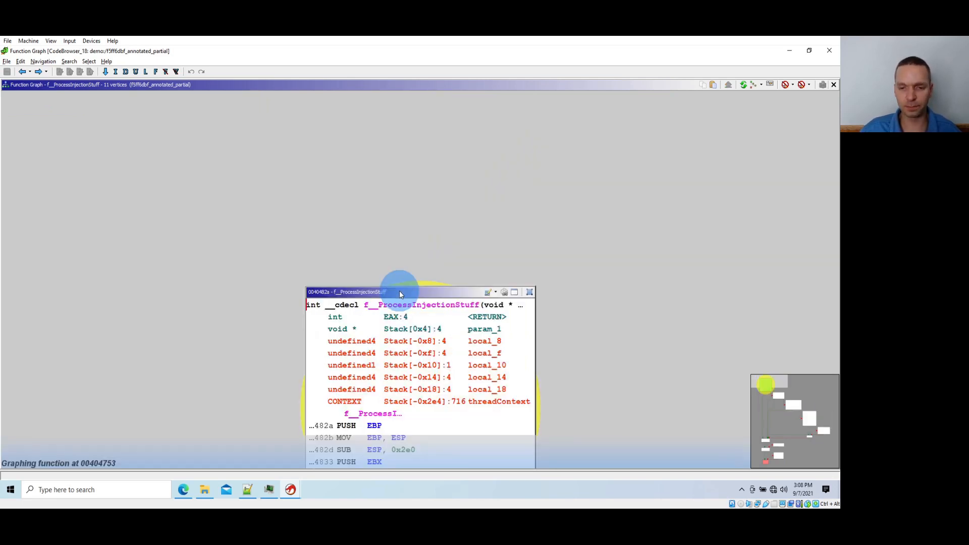
scroll(432, 256, down, 1)
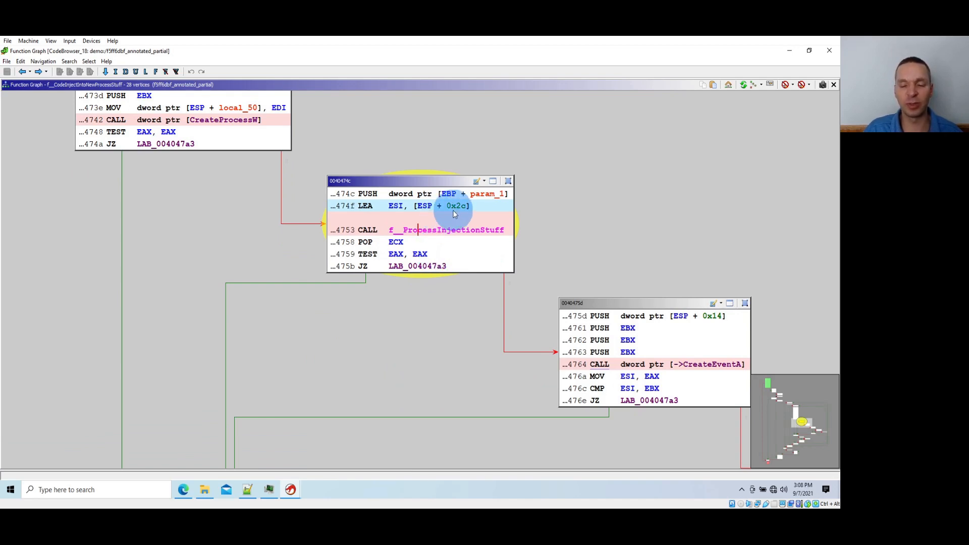
Follow the blocks after the injection call past CreateEventA, highlight ResumeThread, and return to the f__ProcessInjectionStuff call.
drag(455, 338, 295, 230)
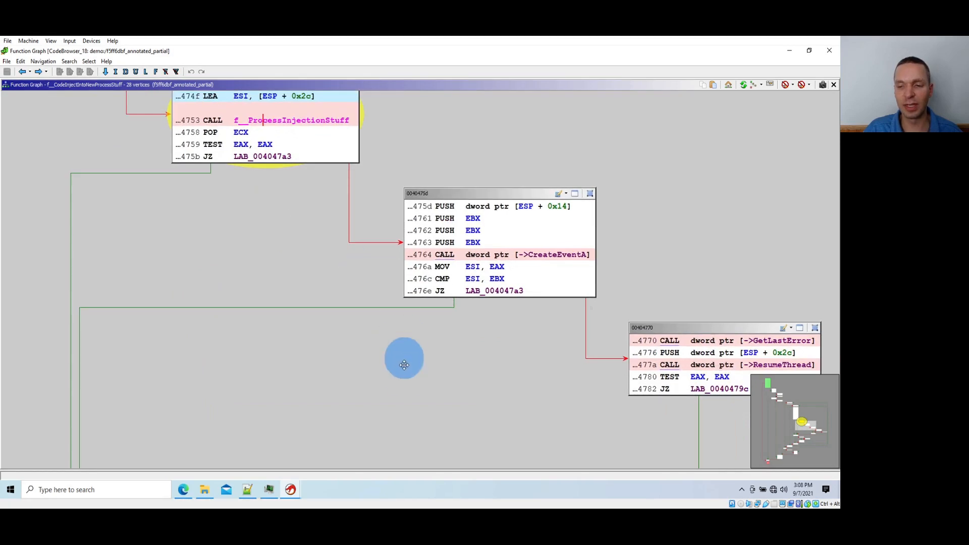
drag(404, 364, 238, 249)
drag(379, 267, 268, 268)
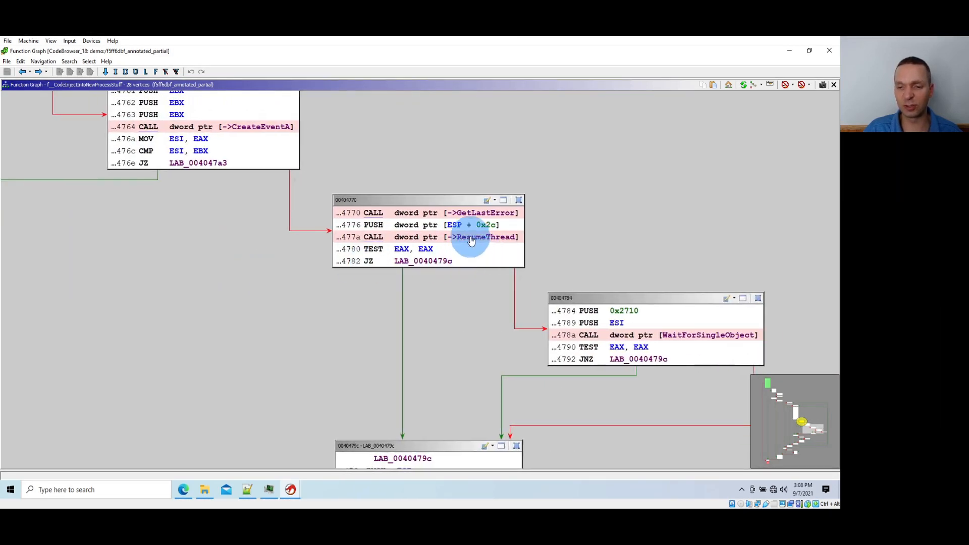
click(470, 241)
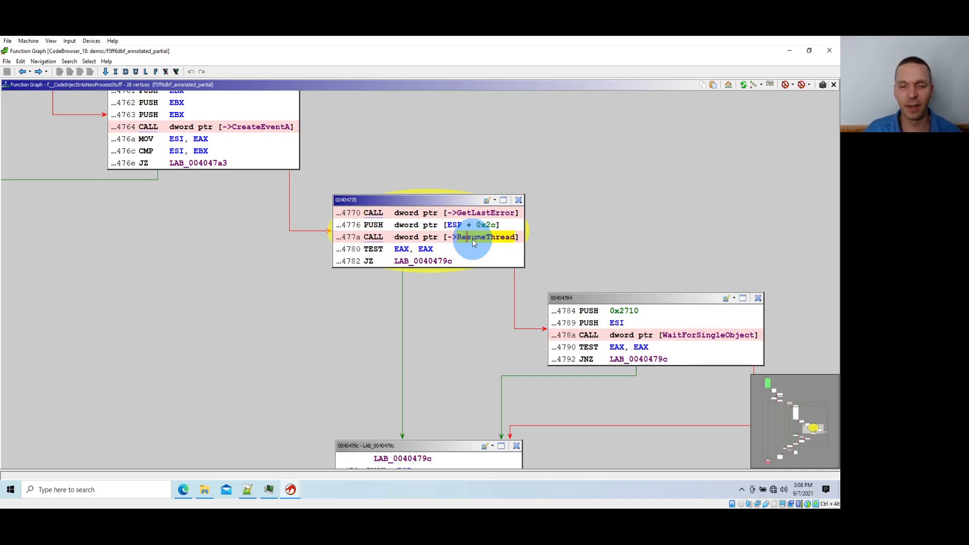
drag(265, 232, 503, 354)
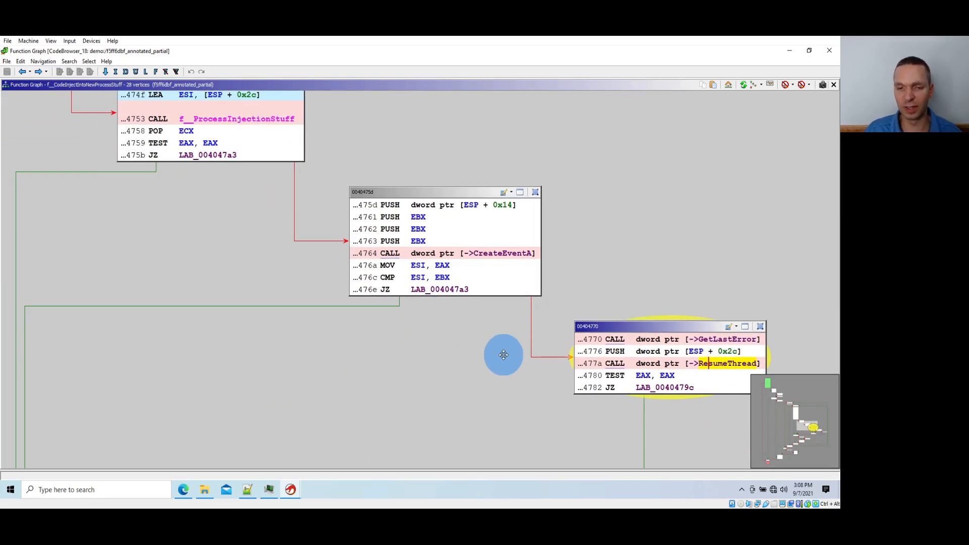
drag(246, 192, 383, 292)
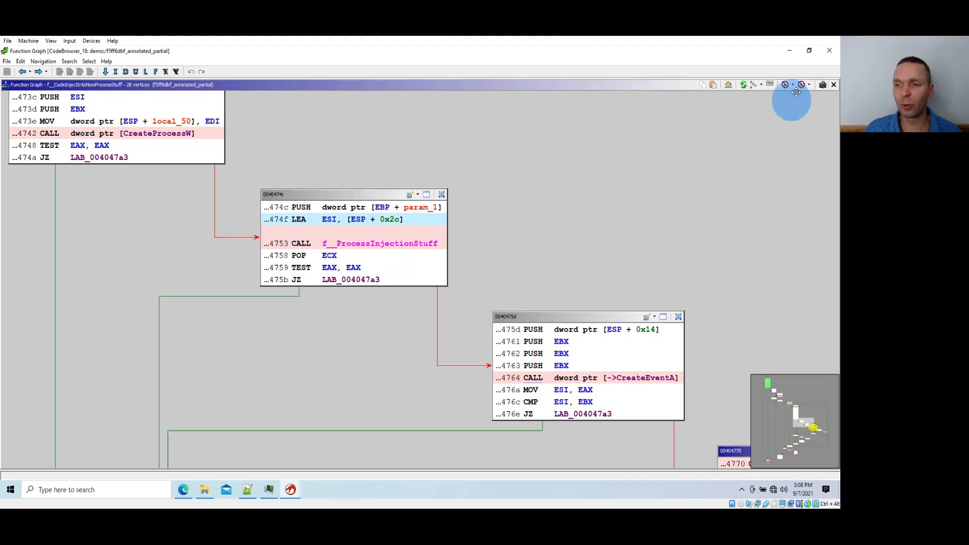
Close the function graph, load f5ff6dbf.exe from the demo folder into x32dbg and run it to its entry point.
click(829, 52)
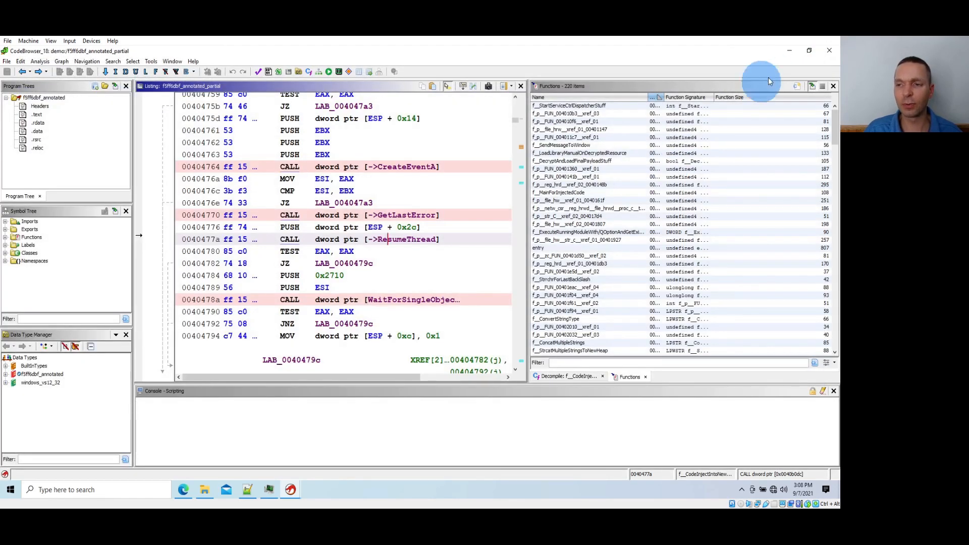
click(790, 51)
click(787, 51)
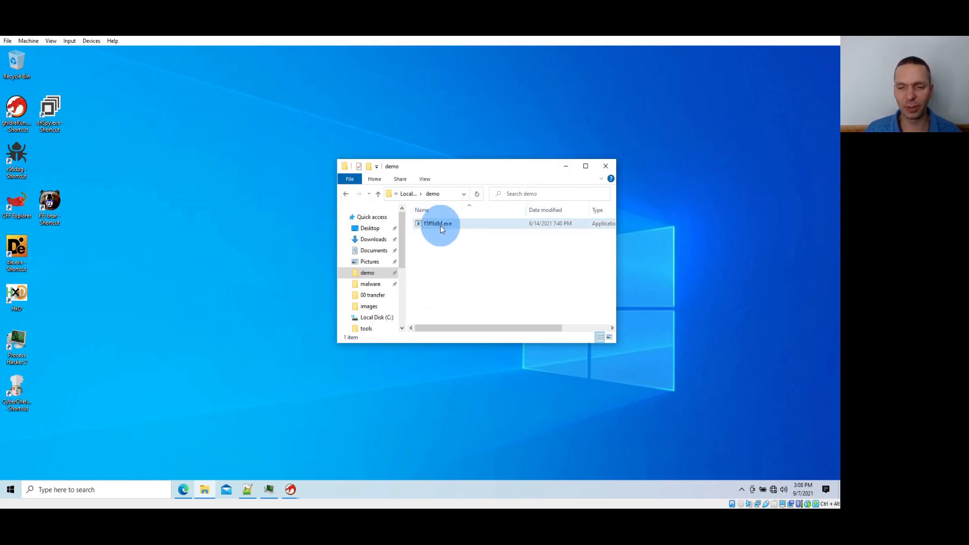
drag(438, 224, 26, 168)
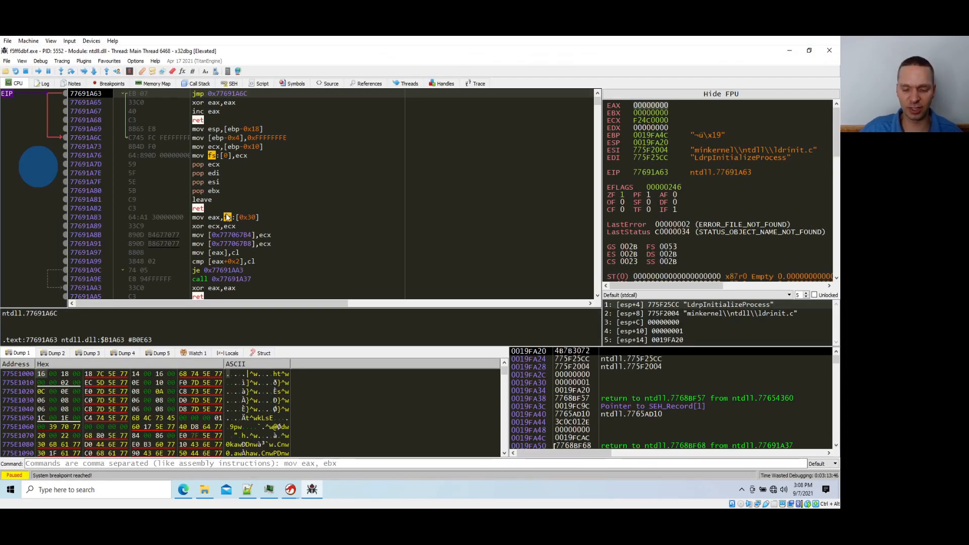
key(F9)
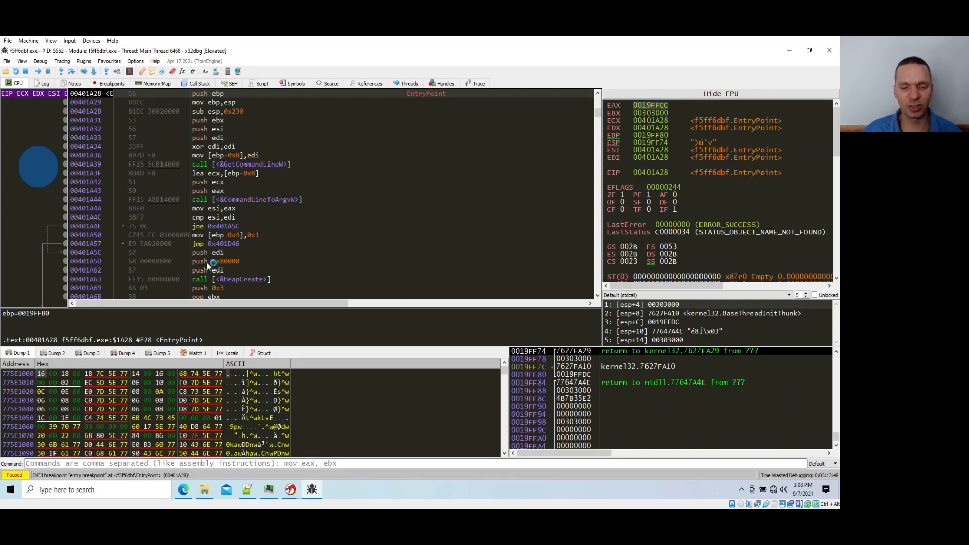
Switch to Ghidra's f5ff6dbf_orig.exe window, open a maximized function graph and show the entry function in it.
click(291, 492)
click(276, 452)
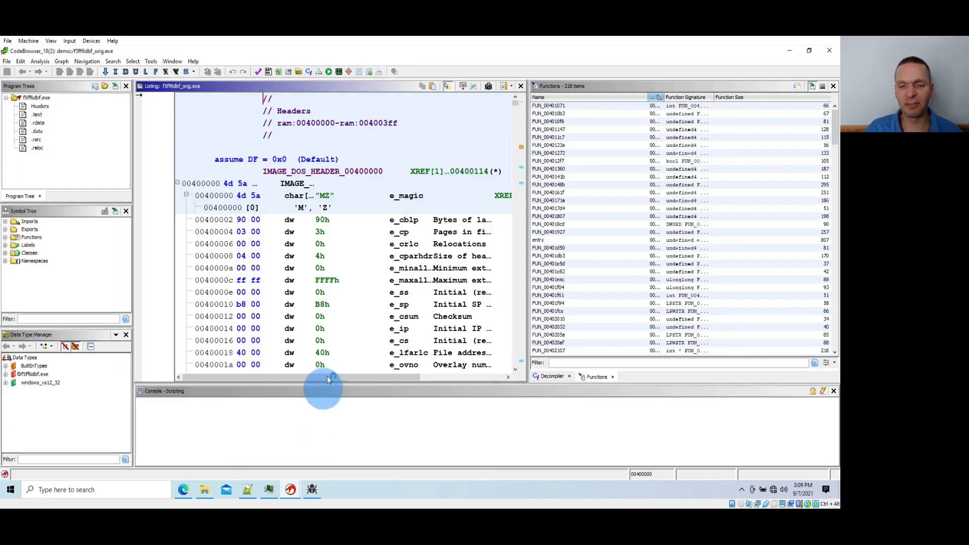
click(319, 71)
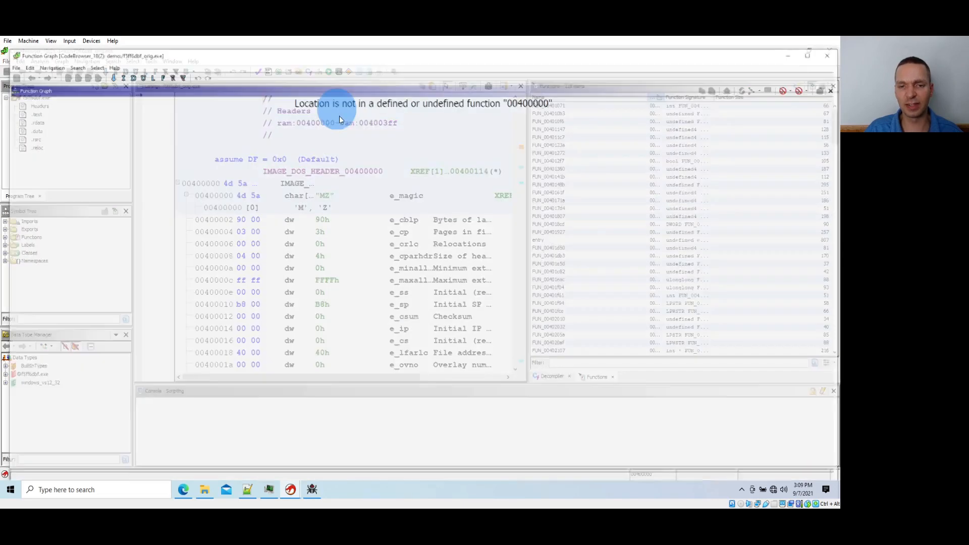
key(g)
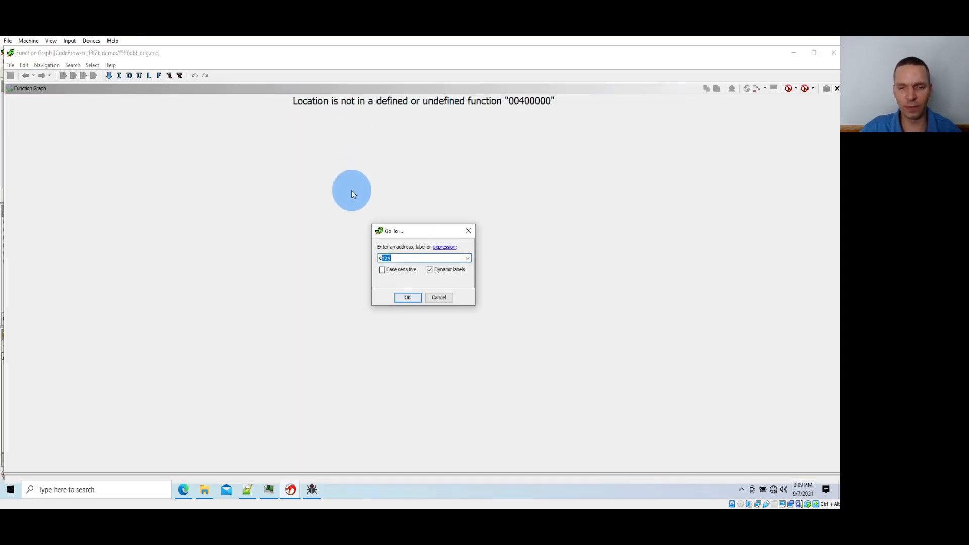
key(Return)
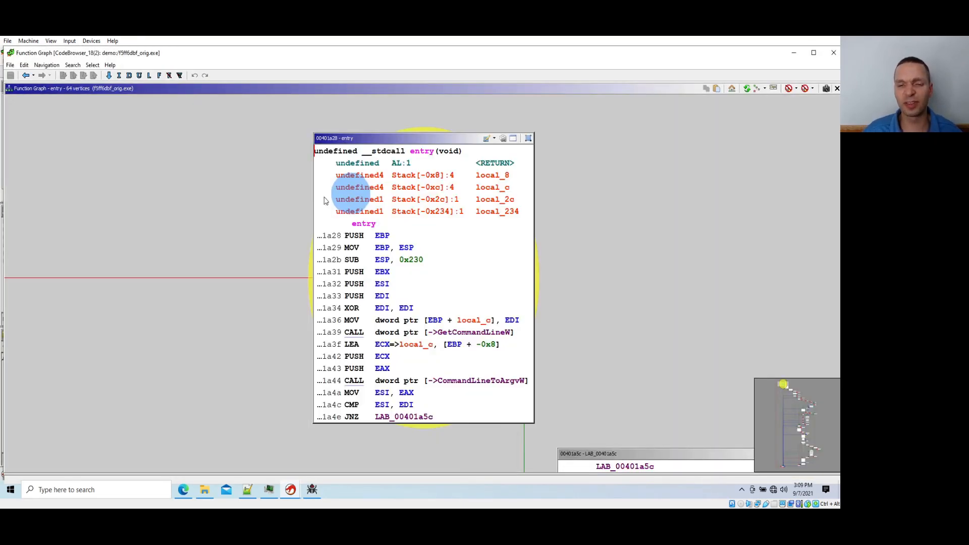
double_click(346, 57)
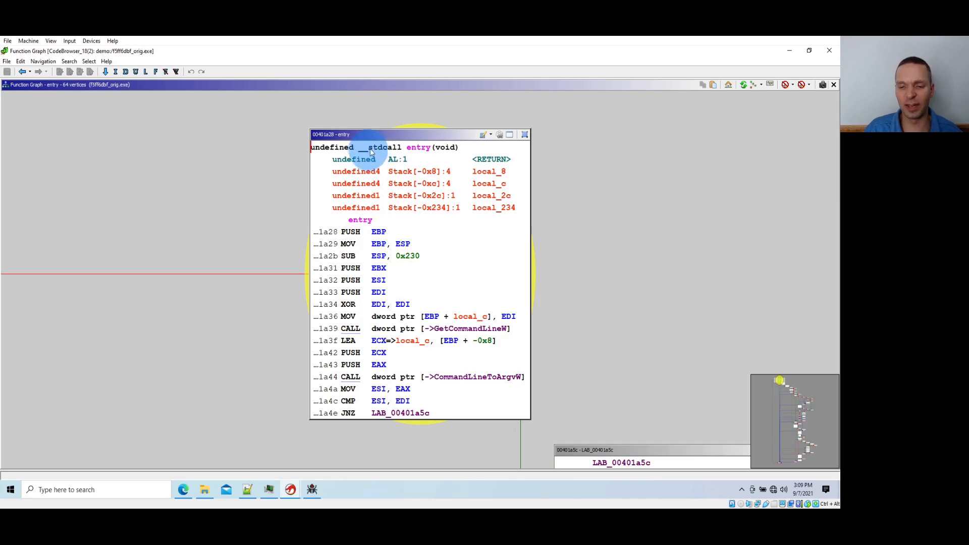
Examine the entry block's GetCommandLineW and CommandLineToArgvW calls and highlight local_c in the LEA instruction at 00401a3f.
scroll(368, 151, down, 3)
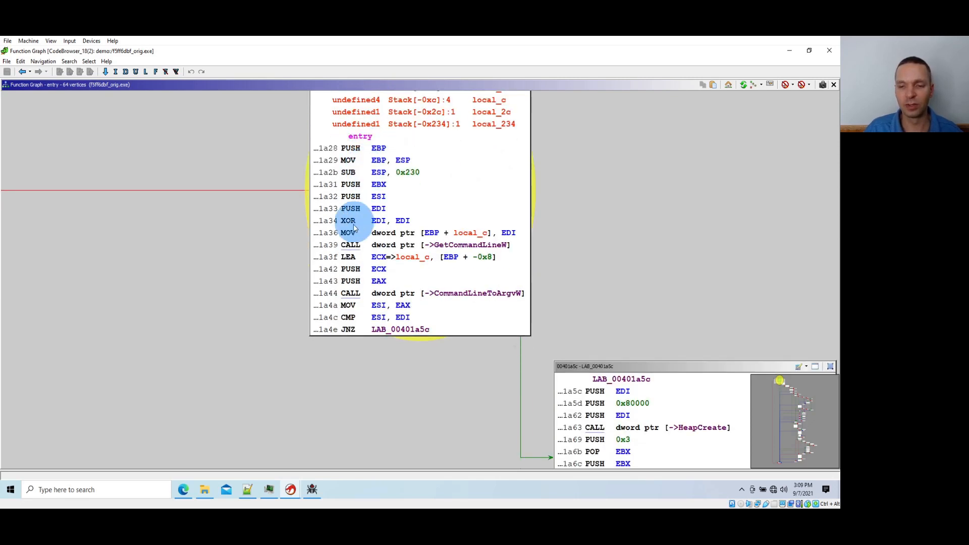
drag(272, 283, 177, 234)
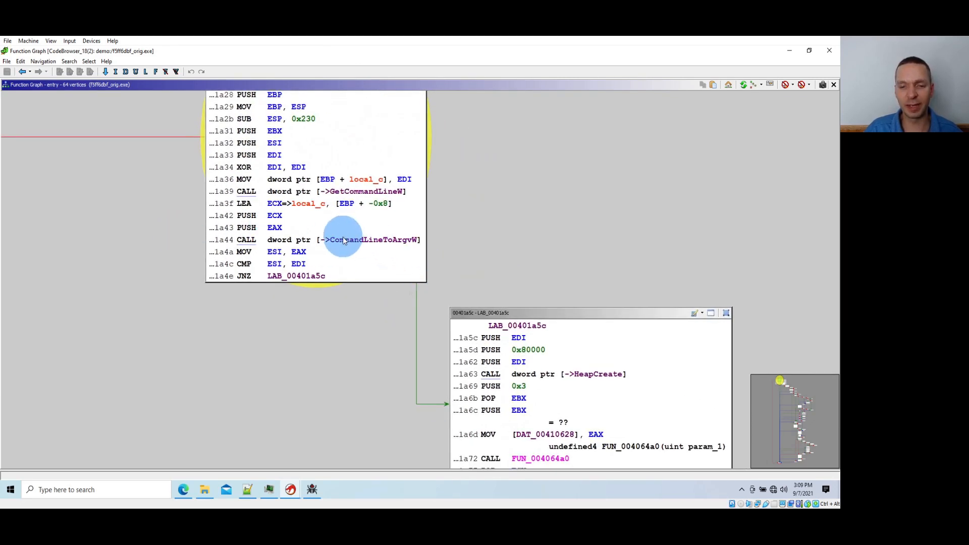
click(273, 216)
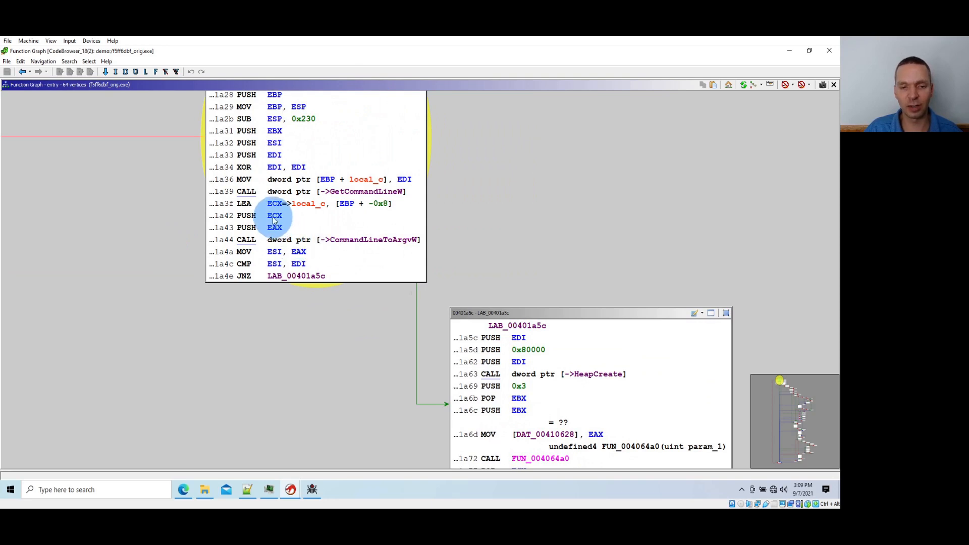
click(314, 203)
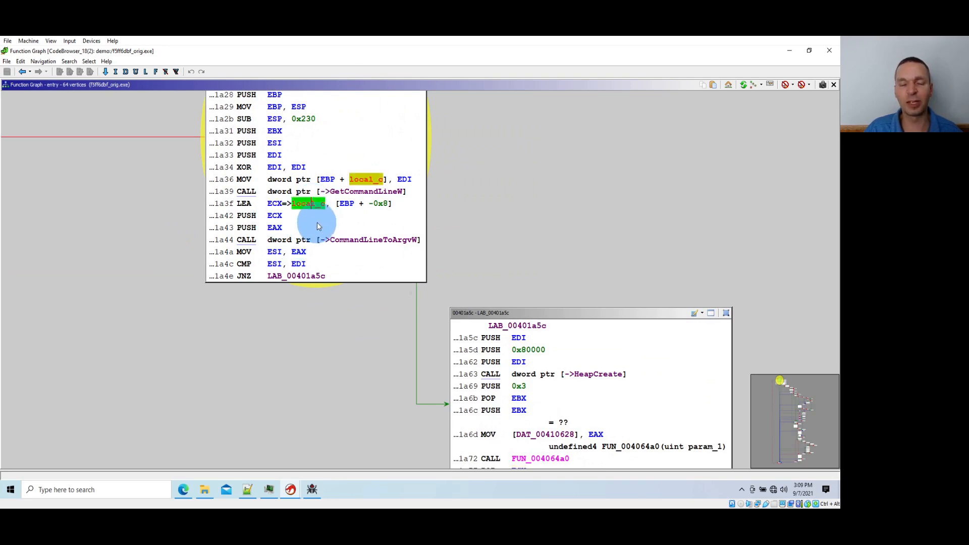
Trace the entry graph from the HeapCreate block down to the local_c comparison in LAB_00401ac0.
scroll(318, 222, down, 5)
drag(380, 268, 220, 154)
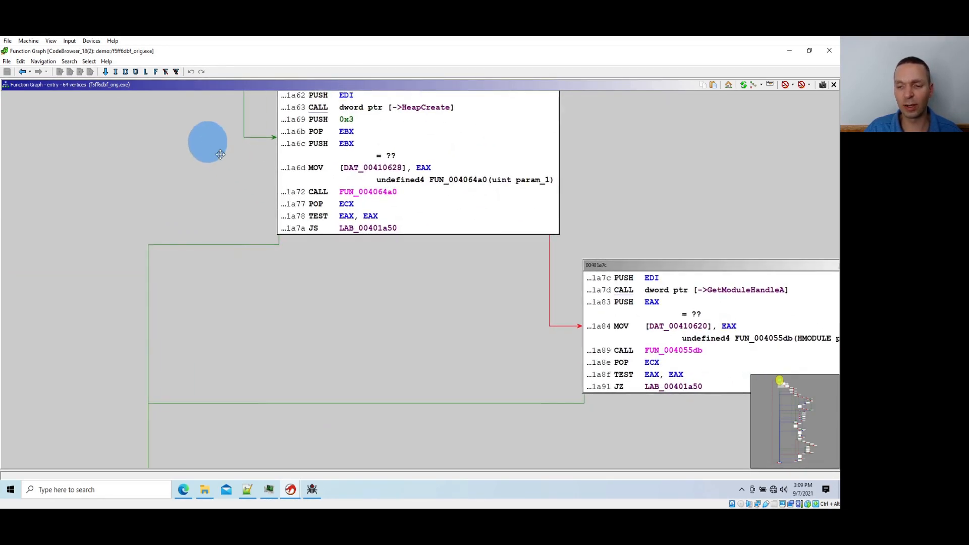
drag(482, 348, 372, 231)
drag(510, 323, 229, 236)
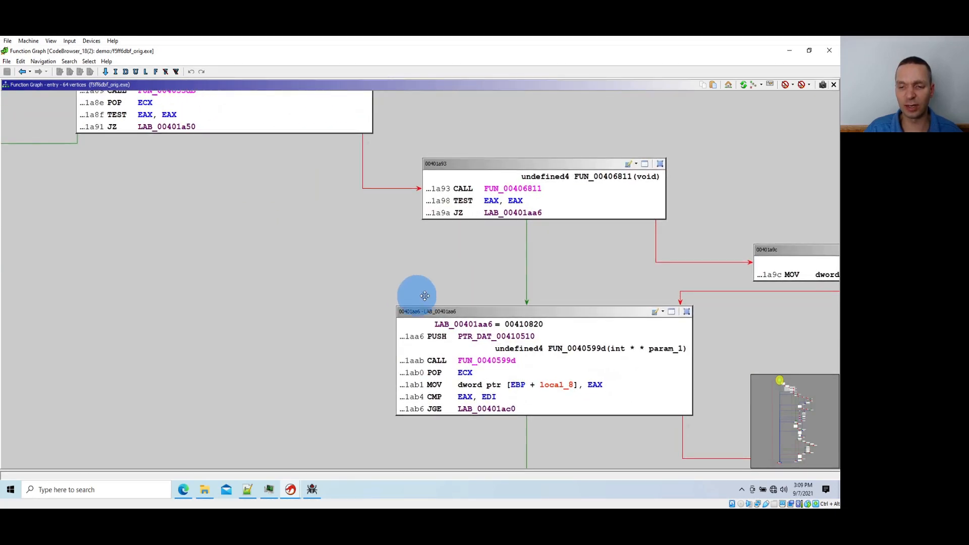
drag(424, 296, 230, 151)
scroll(443, 335, down, 5)
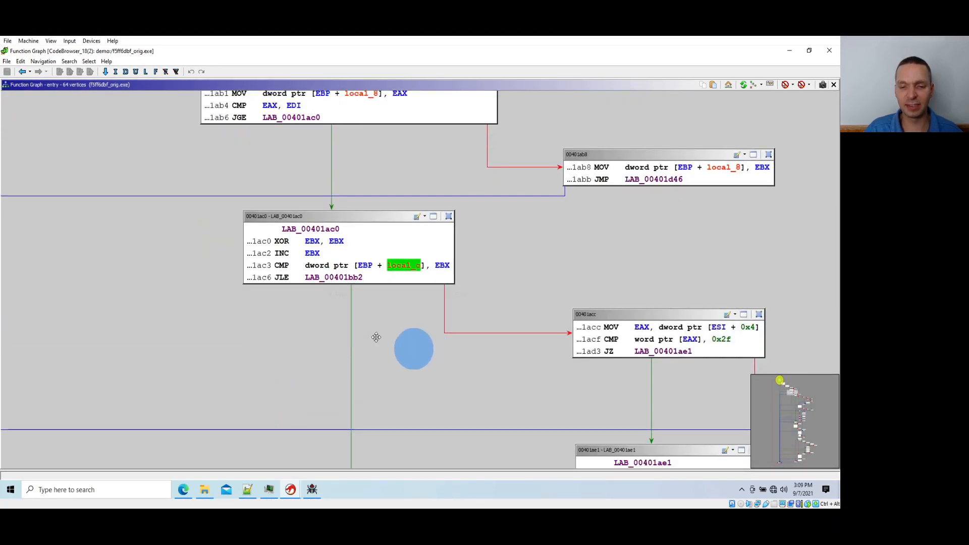
Highlight EBX in the local_c comparison, then follow the branch to LAB_00401bb2 and select DAT_0041108c in the store at 00401bc0.
click(437, 265)
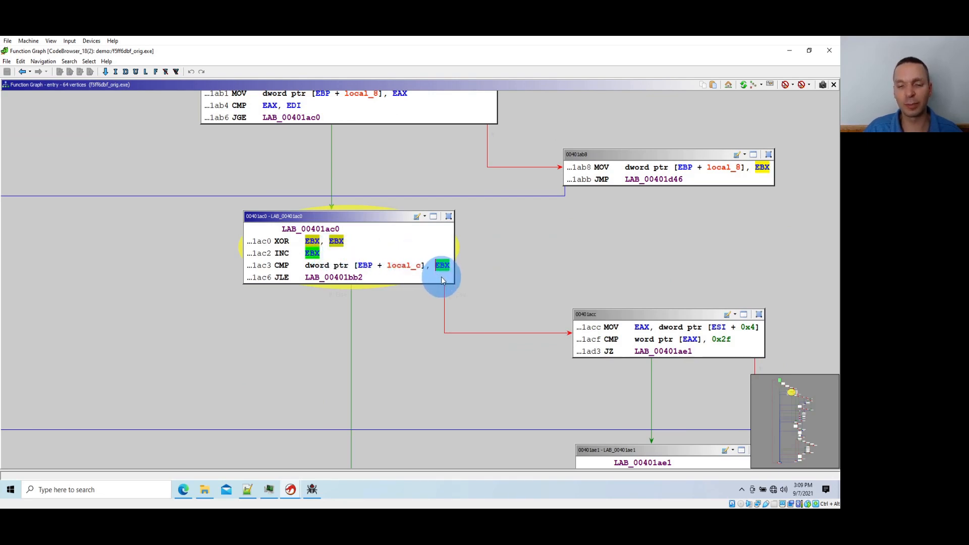
double_click(352, 298)
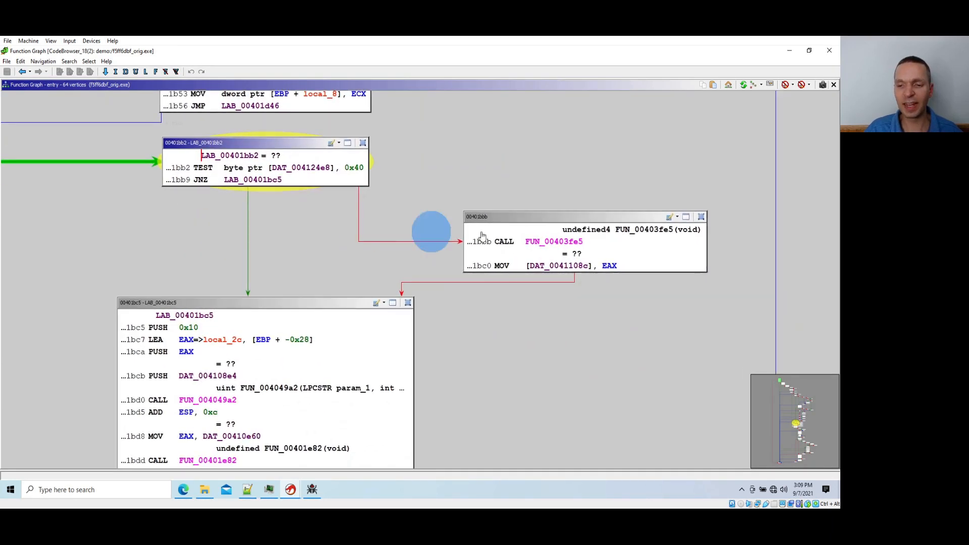
click(562, 267)
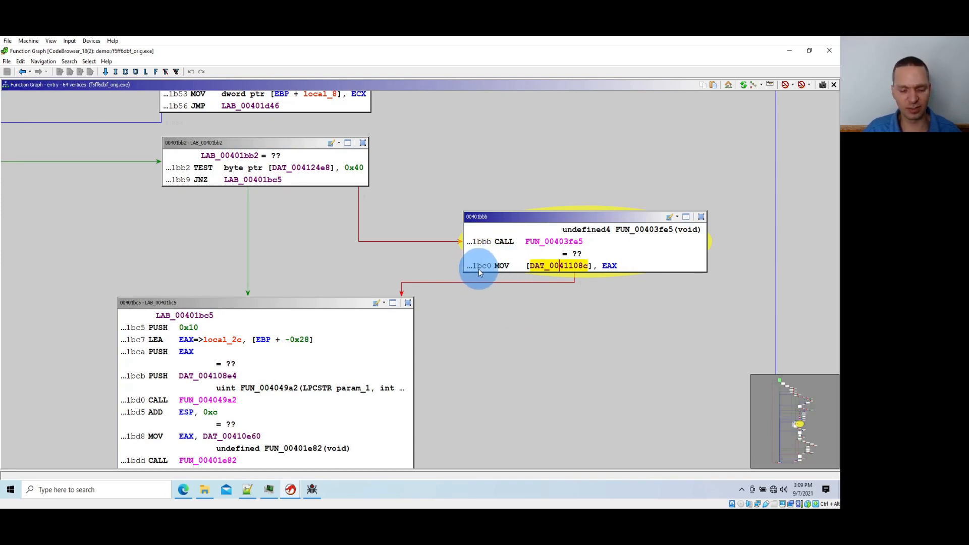
Switch to x32dbg, set a breakpoint at address 401bc0 and run the sample to it.
key(alt+Tab)
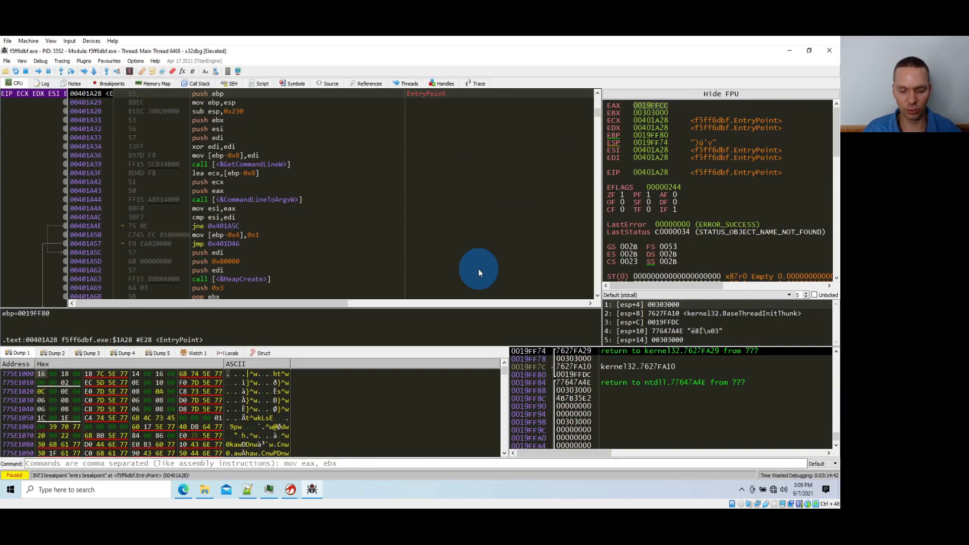
key(ctrl+g)
text(401bc0)
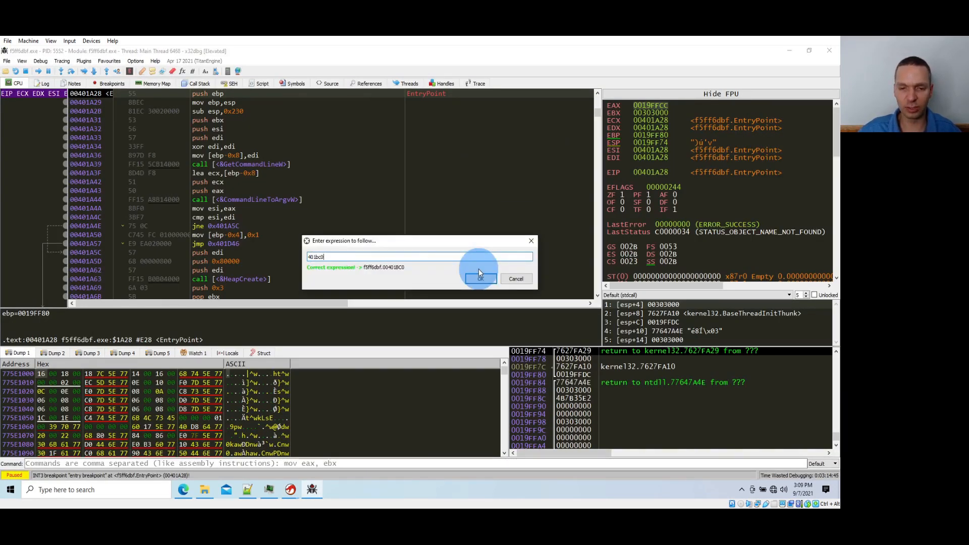
click(479, 272)
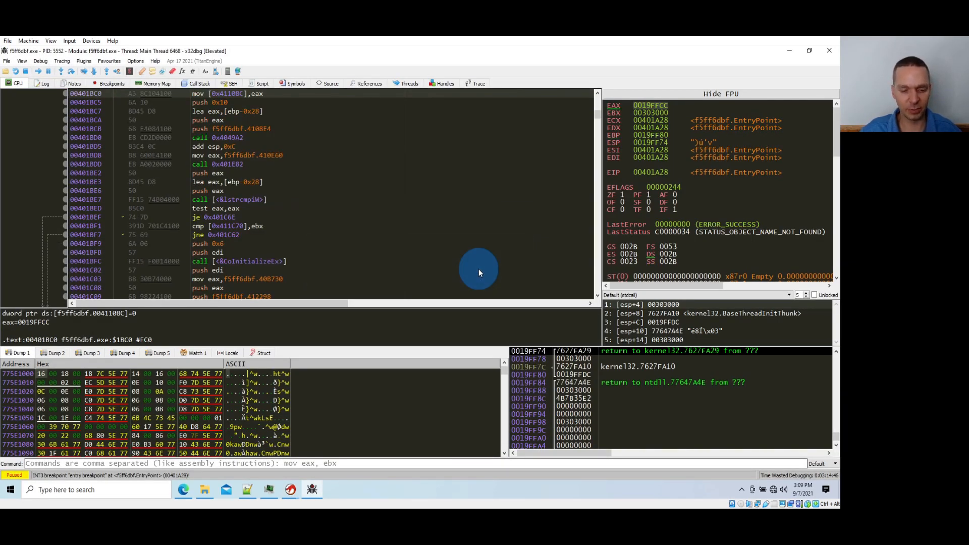
key(F2)
key(F9)
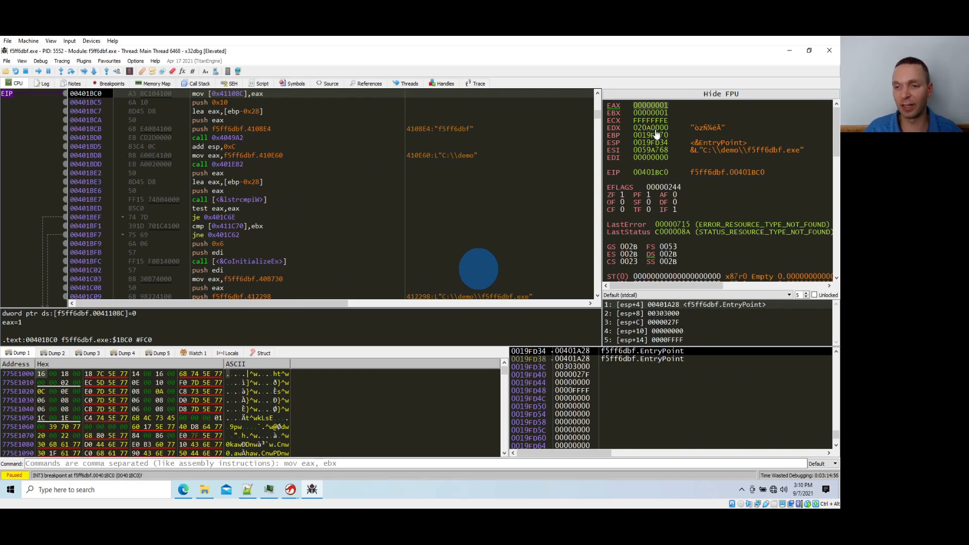
Set EAX to 0 and step over the store at 00401BC0.
double_click(658, 107)
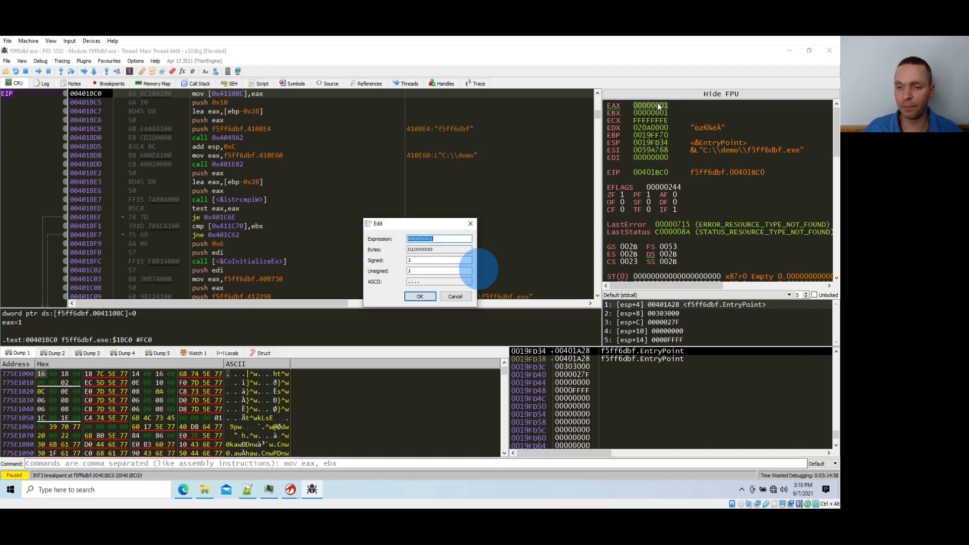
text(0)
key(Return)
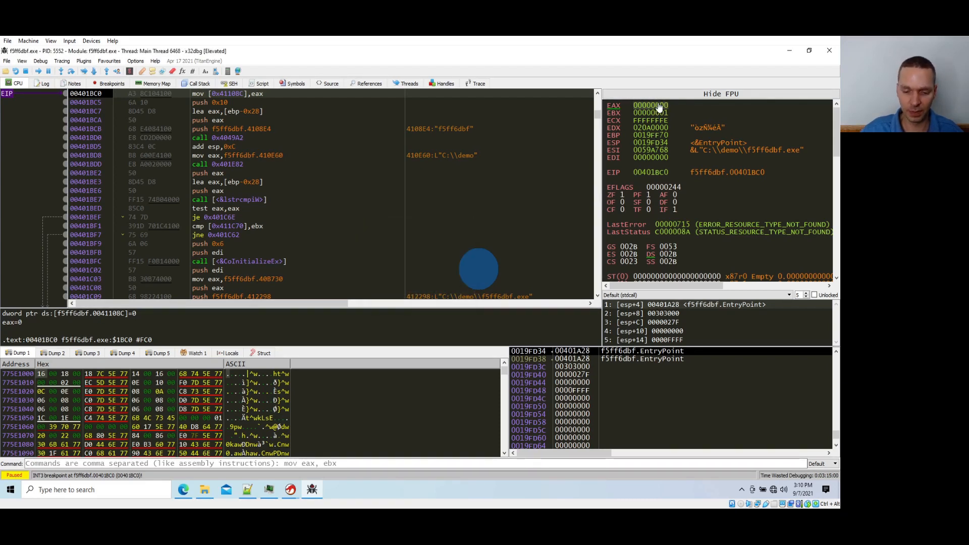
key(F8)
key(F8)
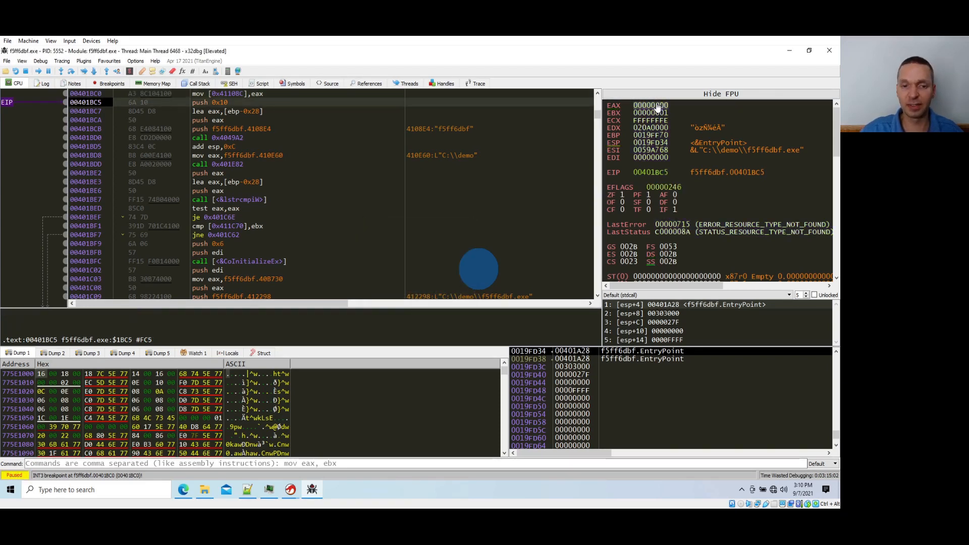
Step over the following instructions up to the lstrcmpiW call at 00401BE7.
key(F8)
key(F8)
key(F8)
key(F8)
key(F8)
key(F8)
key(F8)
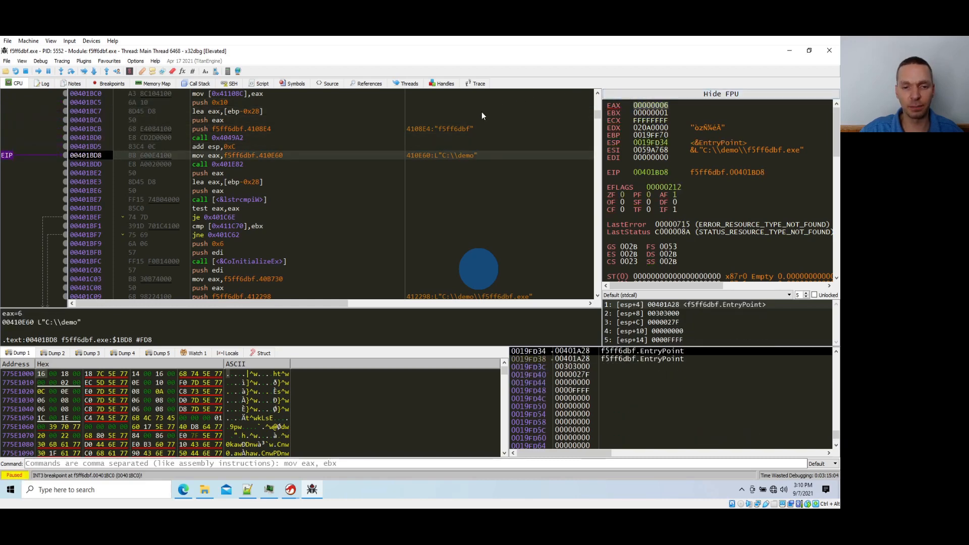
key(F8)
key(F8)
key(F8)
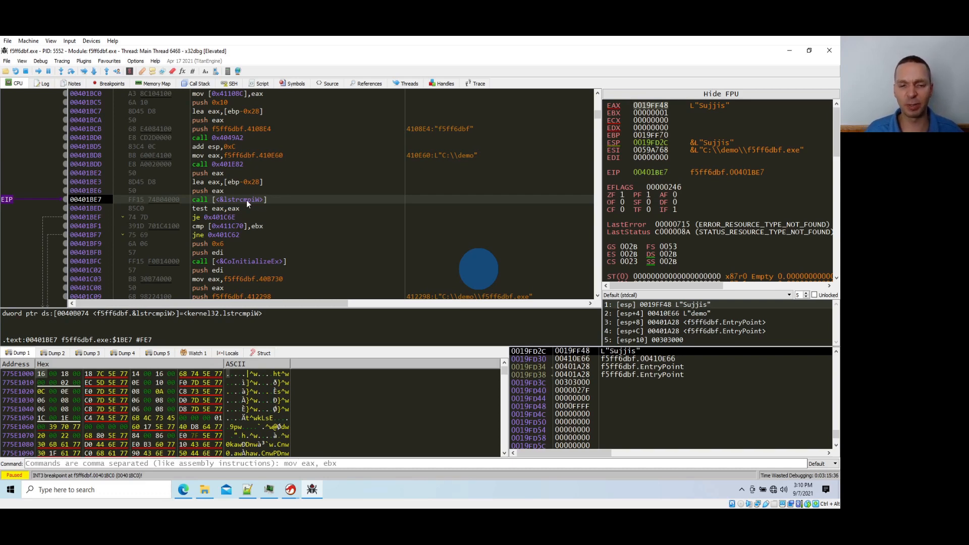
Step over the lstrcmpiW call, set EAX to 0 and step through the conditional jump to 00401C6E.
key(F8)
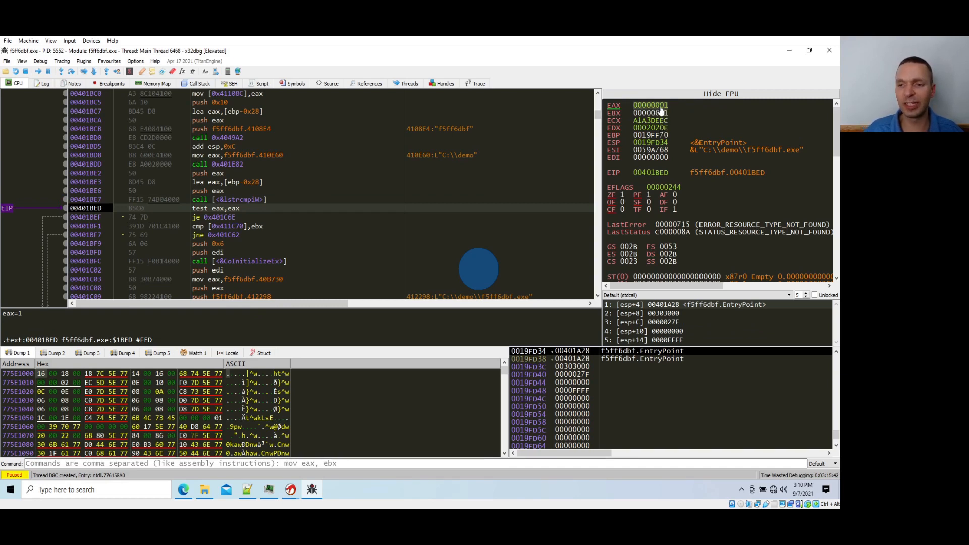
double_click(651, 106)
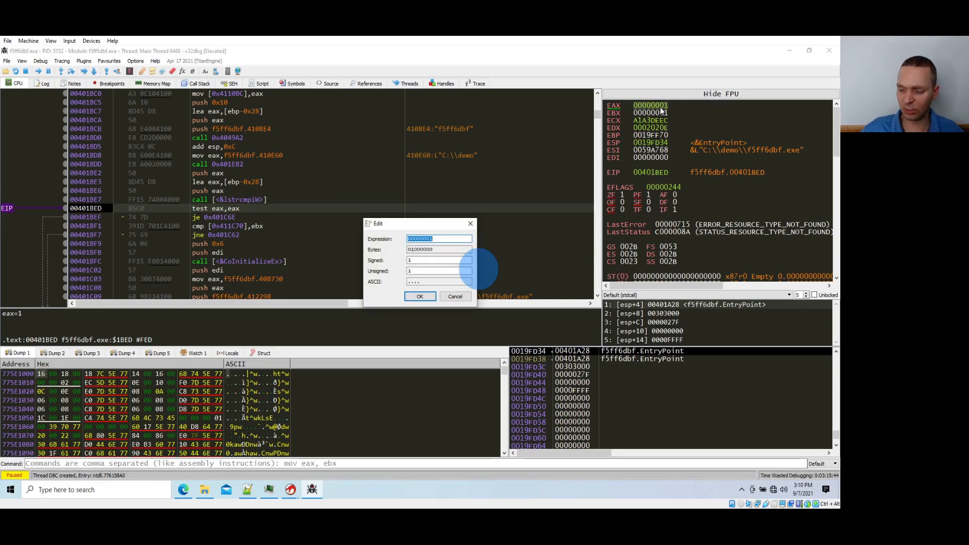
text(0)
key(Return)
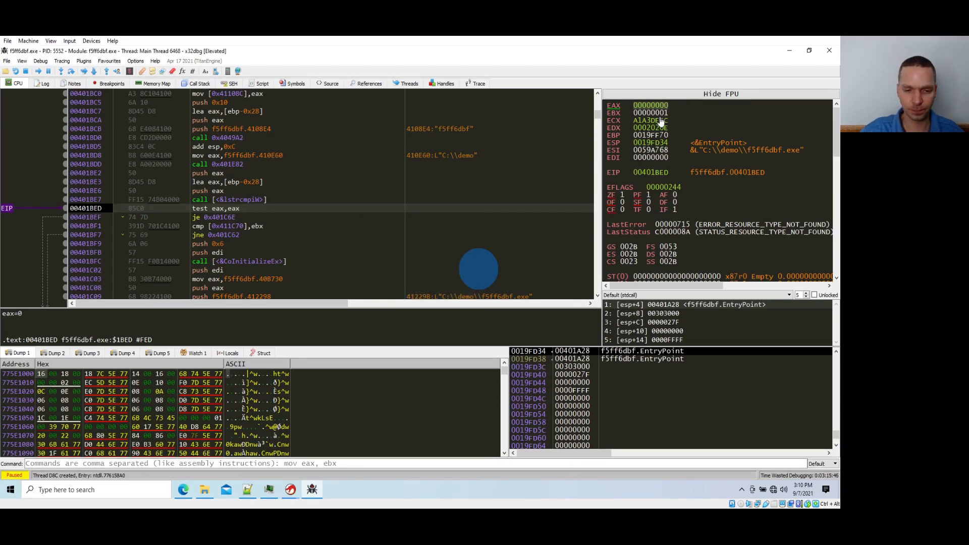
key(F8)
key(F8)
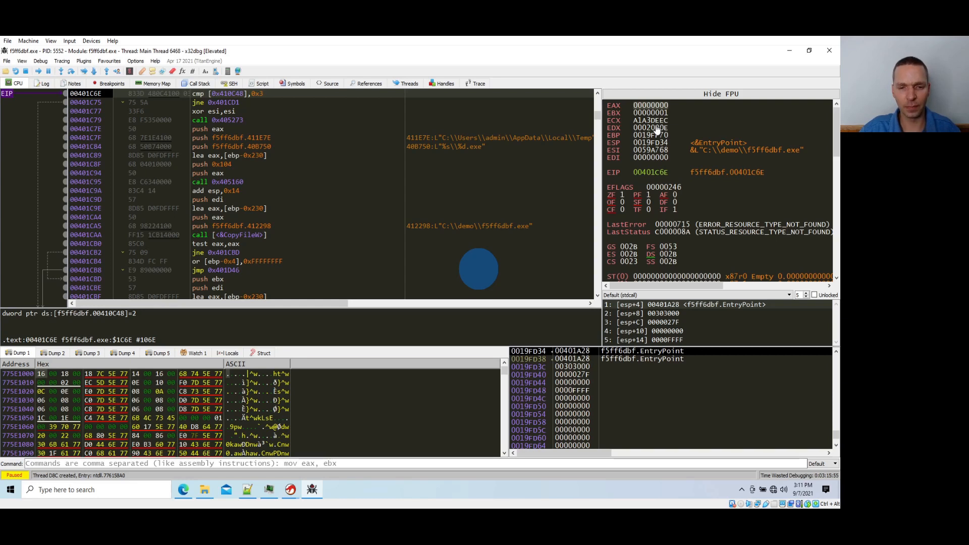
Set a breakpoint on CreateProcessW and run the sample until it is hit.
click(306, 146)
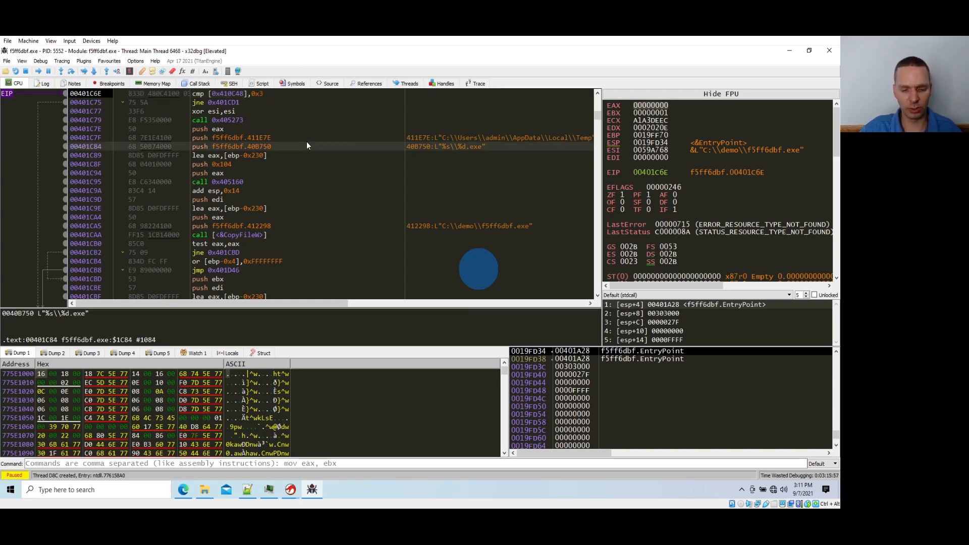
key(ctrl+g)
text(Creat)
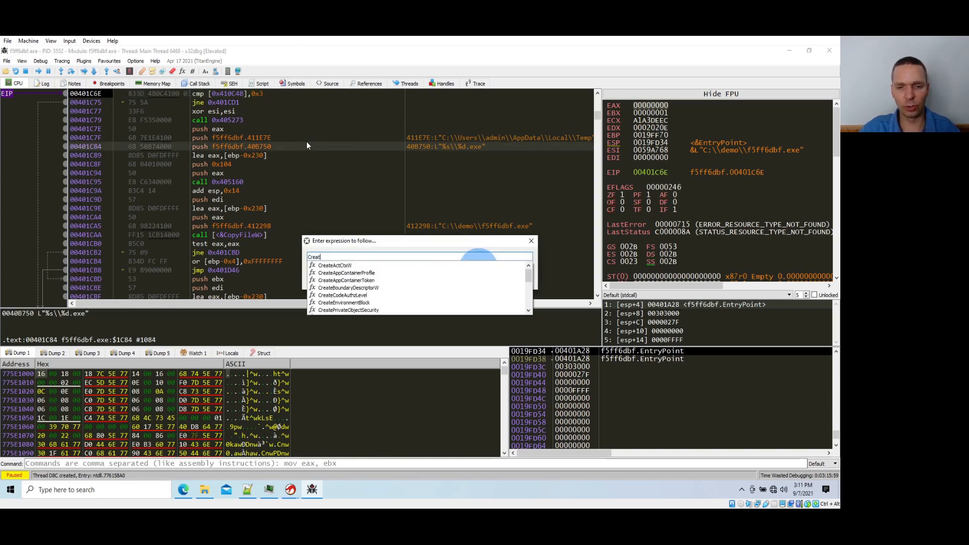
text(eProces)
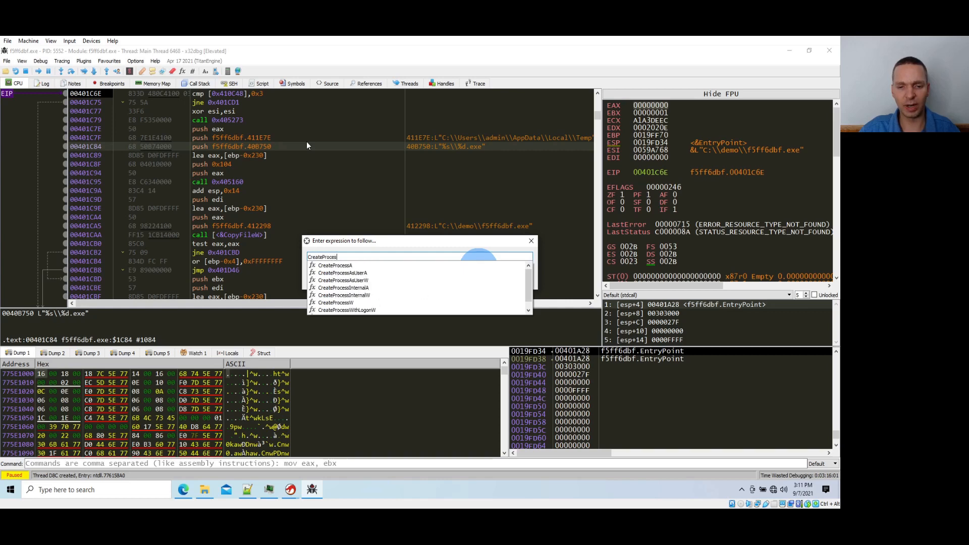
text(sW)
key(Return)
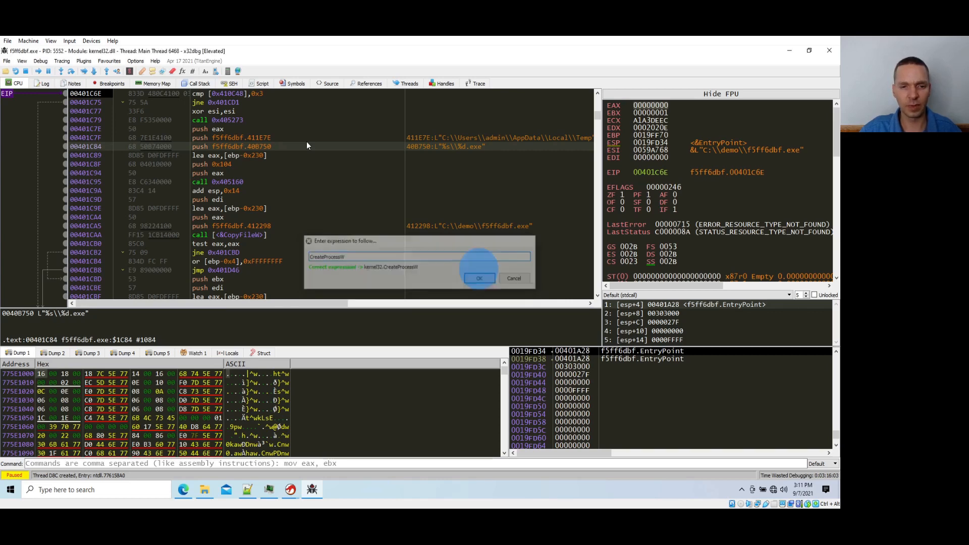
key(F2)
key(F9)
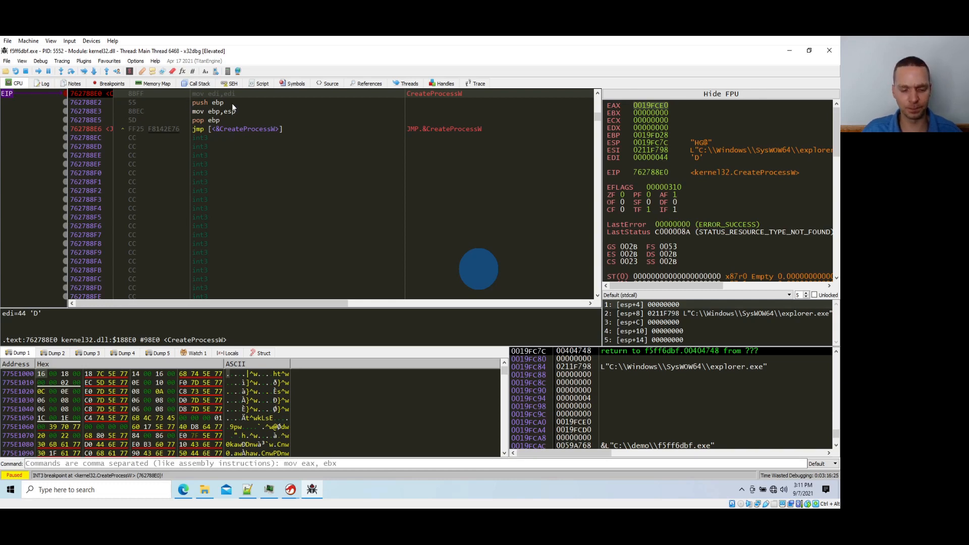
Remove the CreateProcessW breakpoint and run back to user code, selecting the push 0x4 argument at 00404737 before the call.
key(F2)
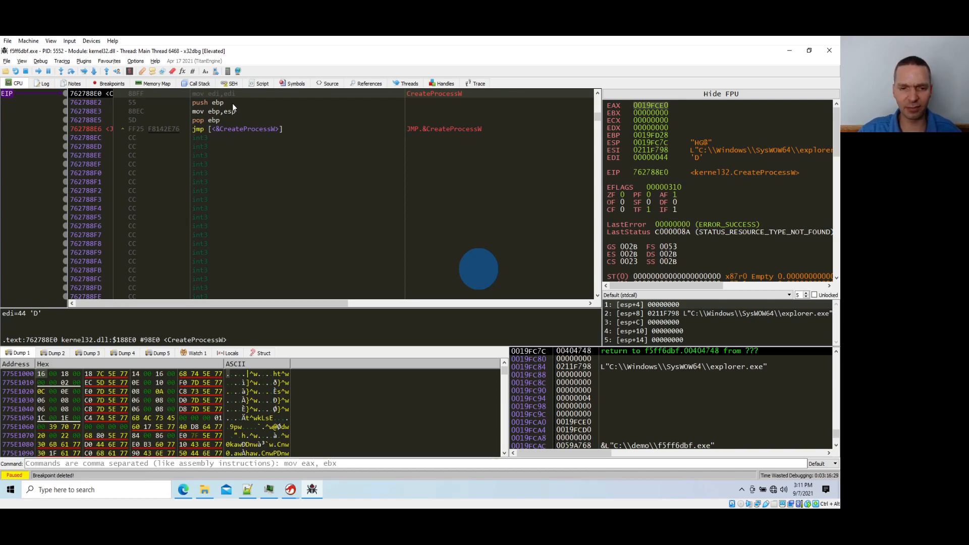
key(alt+F9)
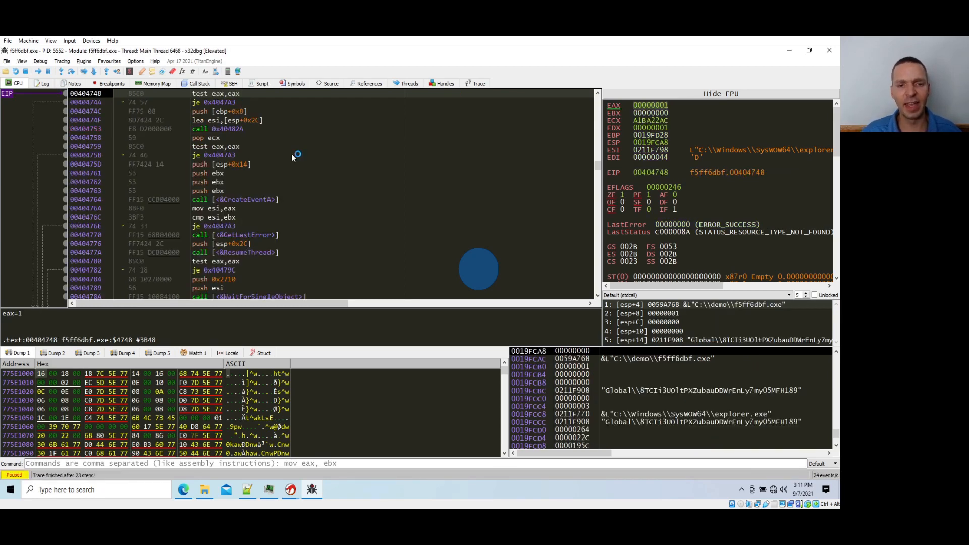
scroll(289, 156, up, 1)
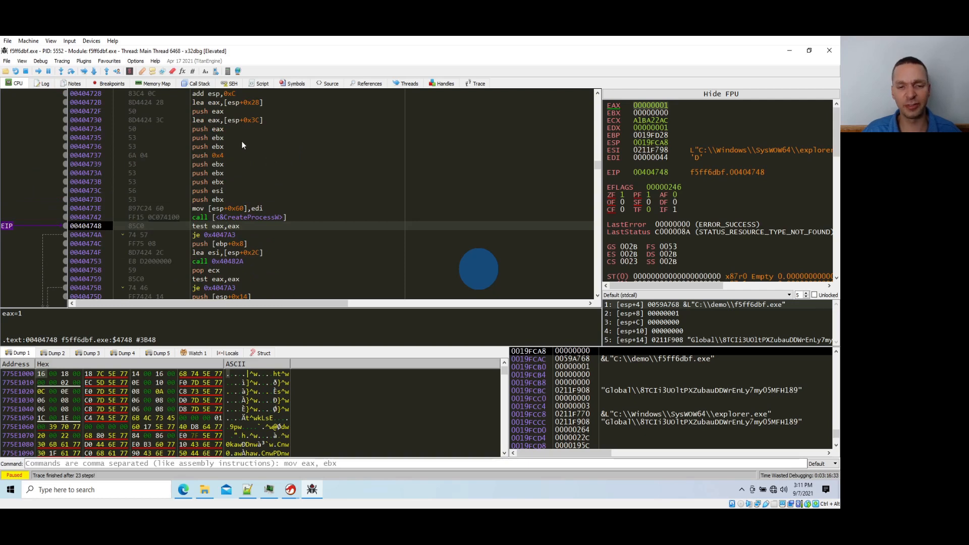
click(222, 155)
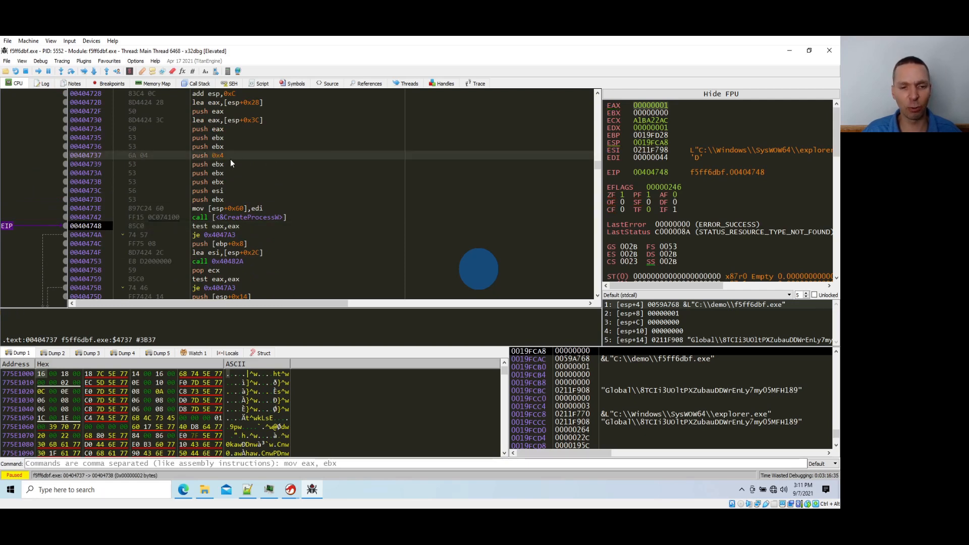
Step over the instructions after the CreateProcessW call and step into the function at 0x40482A.
scroll(230, 160, down, 3)
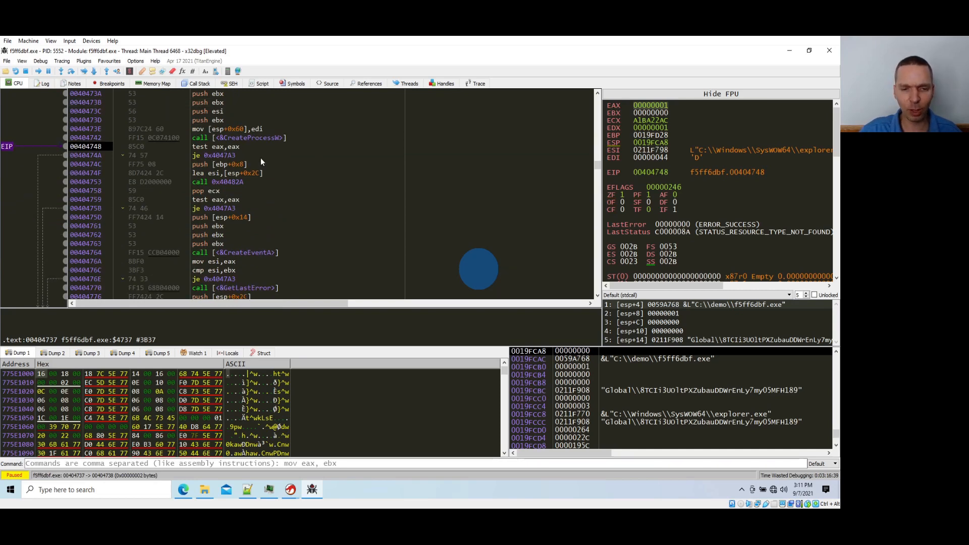
key(F8)
key(F8)
key(F8)
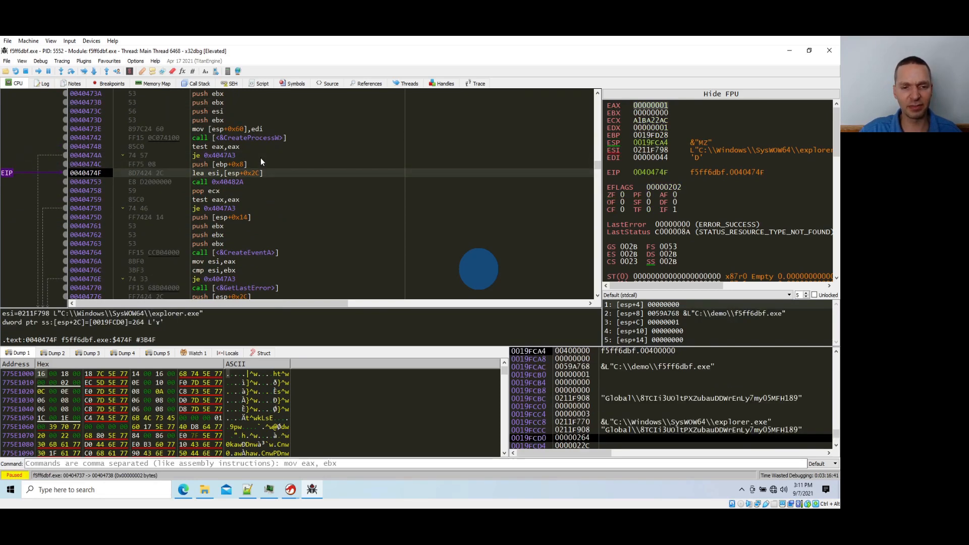
key(F8)
key(F7)
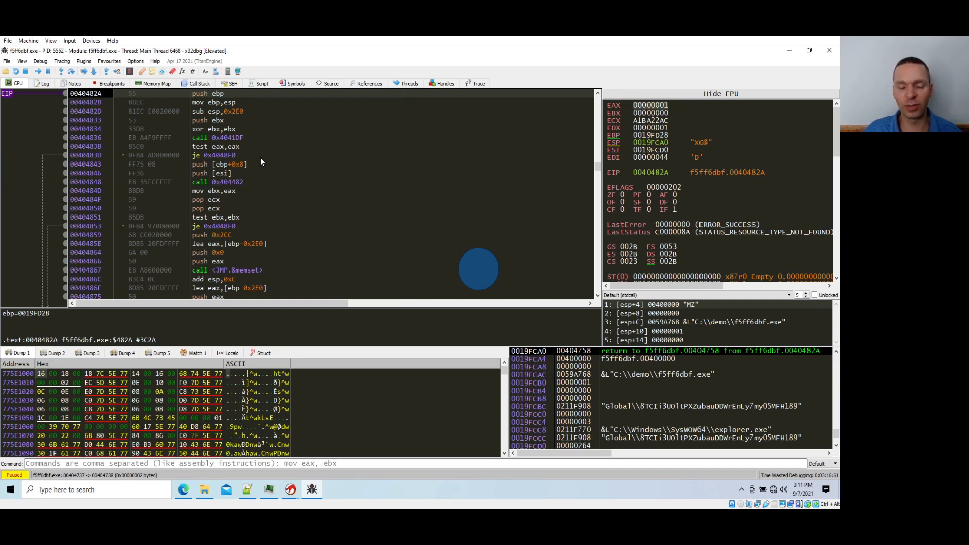
Examine the function at 0x40482A, selecting the 0xE9 byte write, the ecx adjustment and the 0x4015B2 constant added at 004048AE.
scroll(261, 161, down, 5)
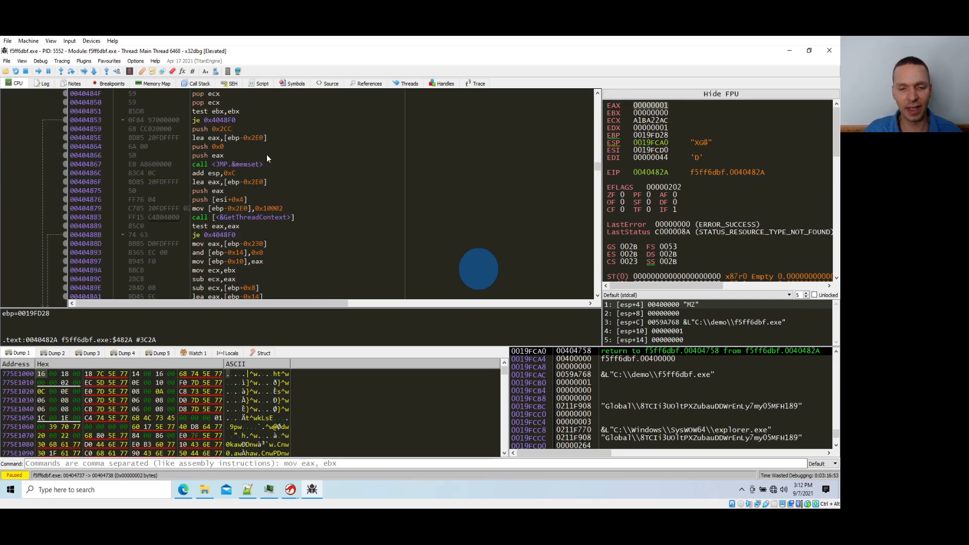
scroll(268, 155, down, 5)
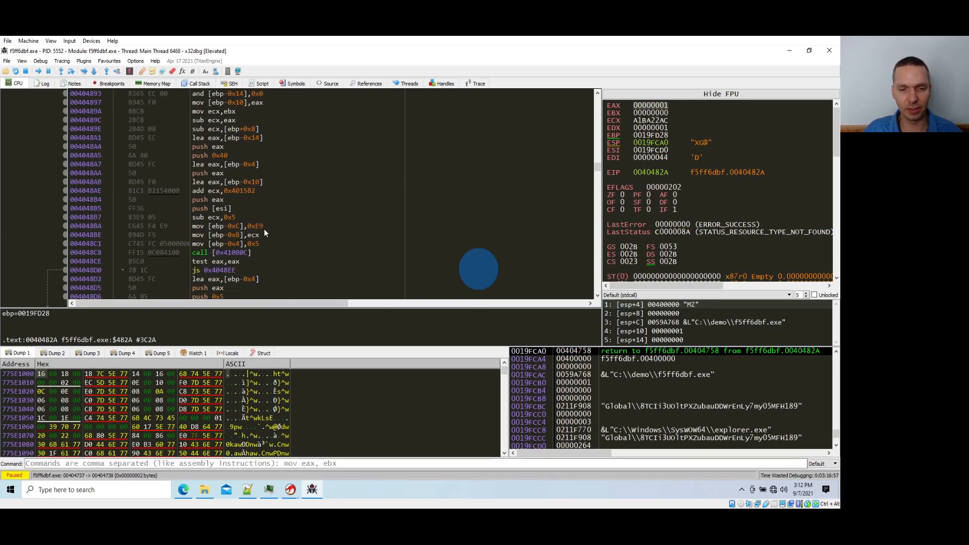
click(265, 226)
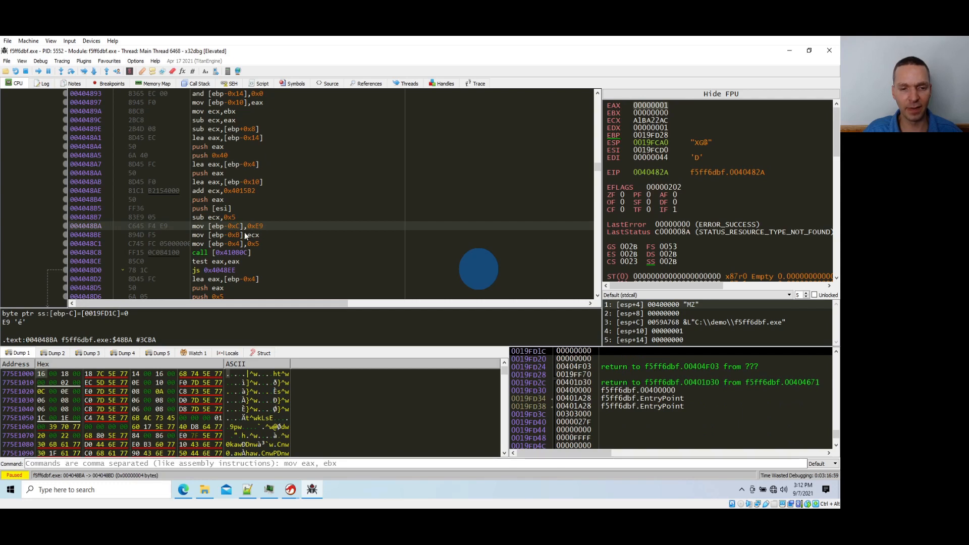
click(225, 217)
click(216, 217)
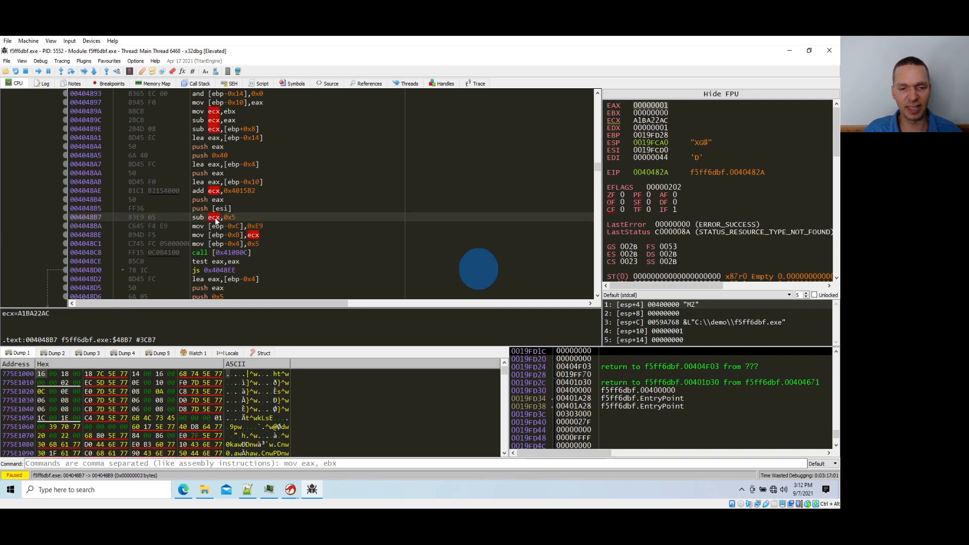
click(241, 190)
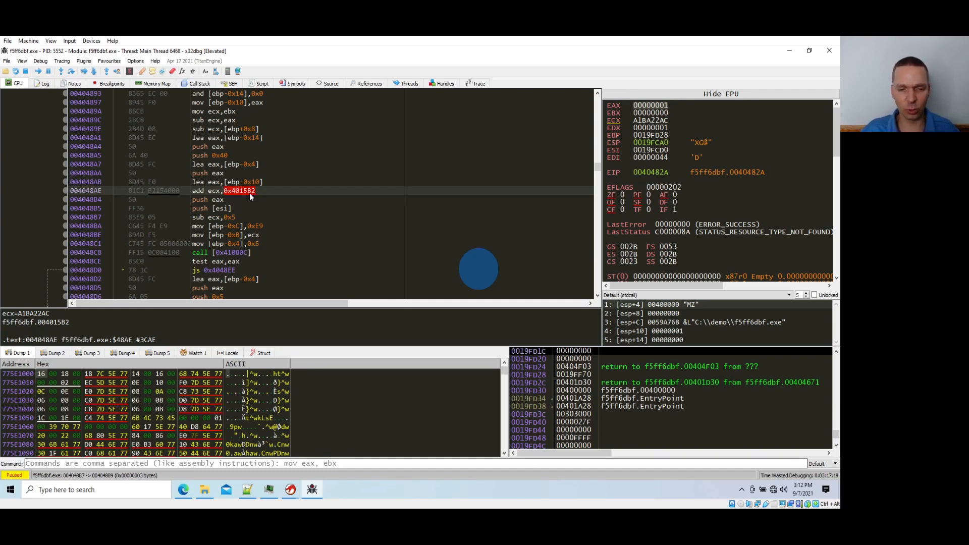
Go to address 4015b2 in the disassembly and set it as the new origin for execution.
key(ctrl+g)
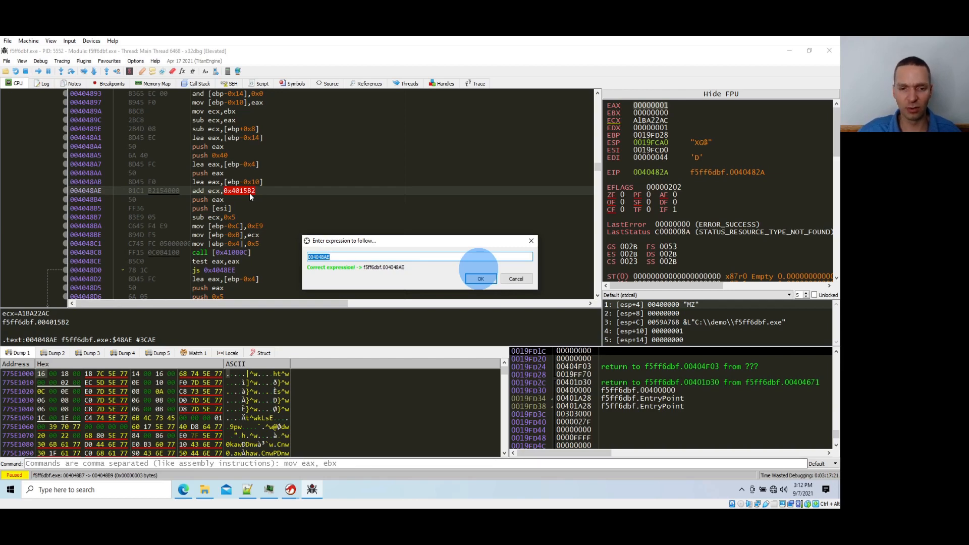
text(4015b2)
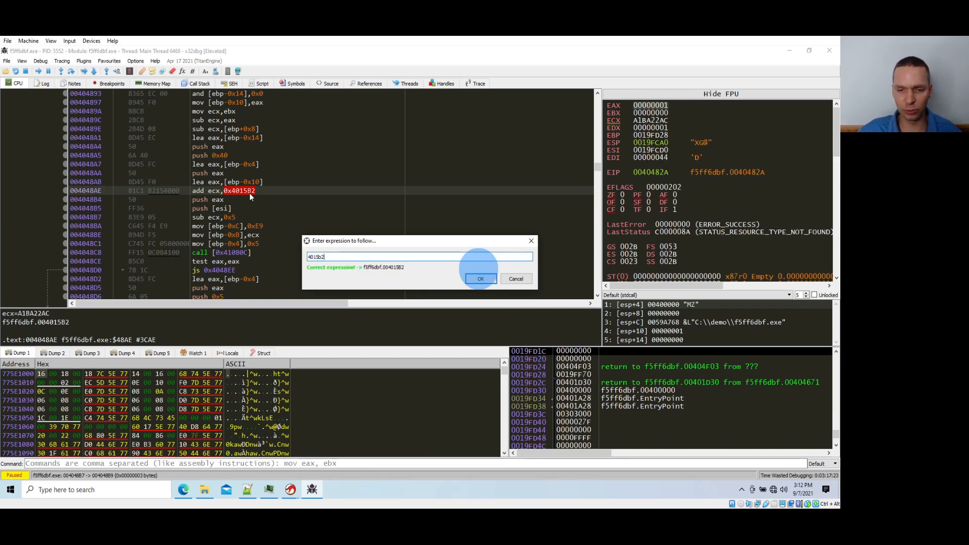
key(Return)
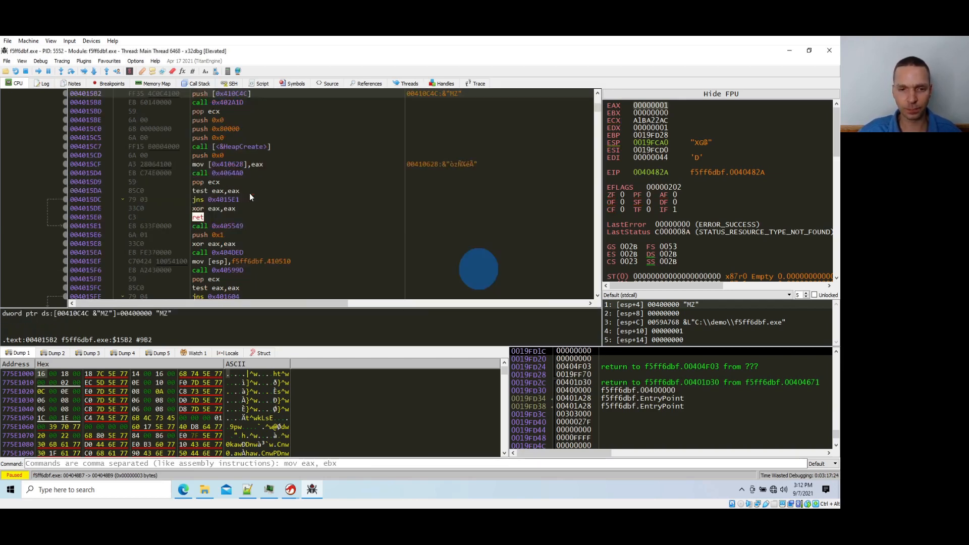
right_click(267, 92)
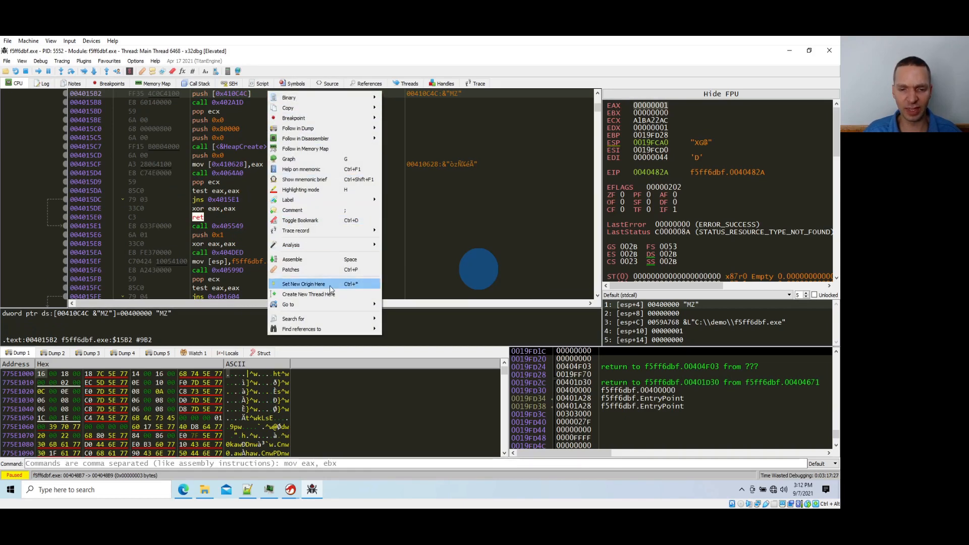
click(303, 284)
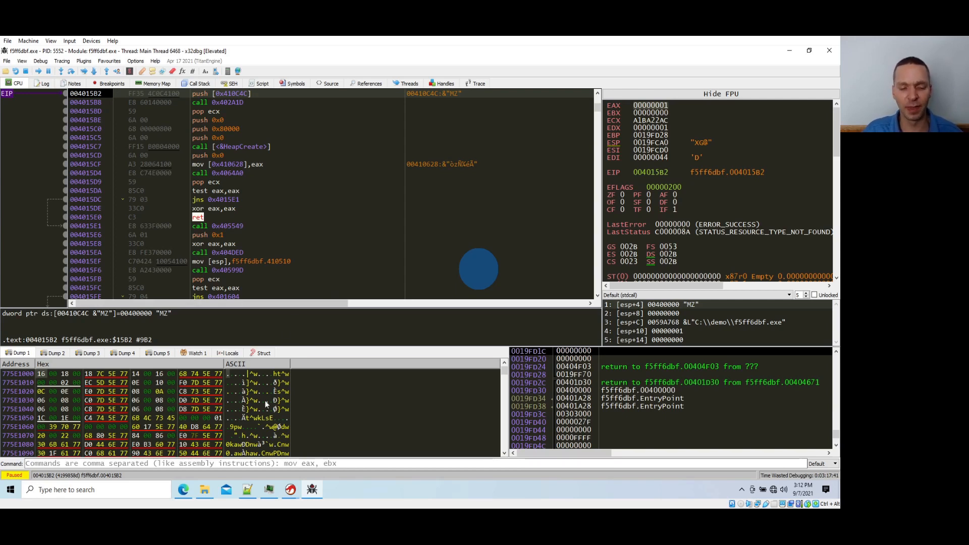
Switch to packing process whiteboard.pdf in Edge, review the unpacking goal and tricks on page 2, and minimize Edge.
click(184, 489)
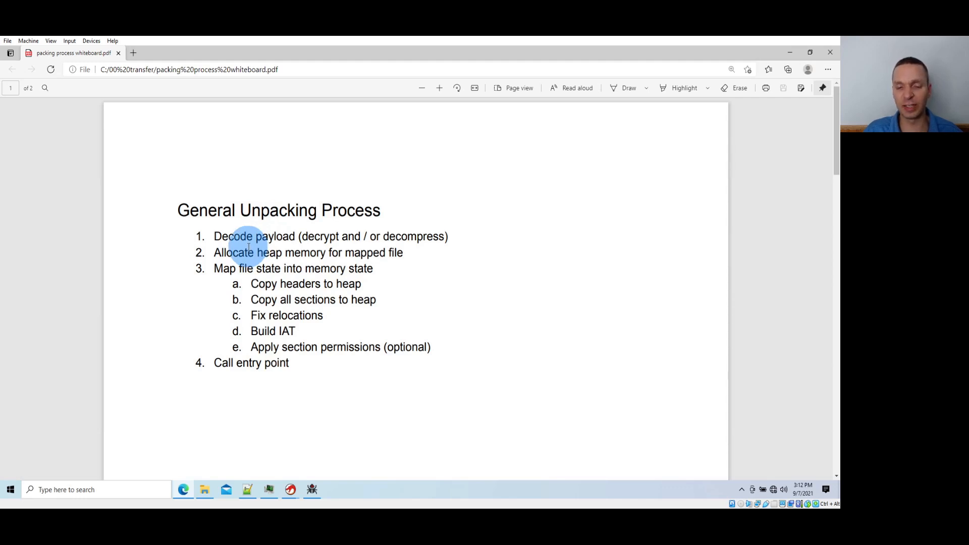
scroll(253, 248, down, 15)
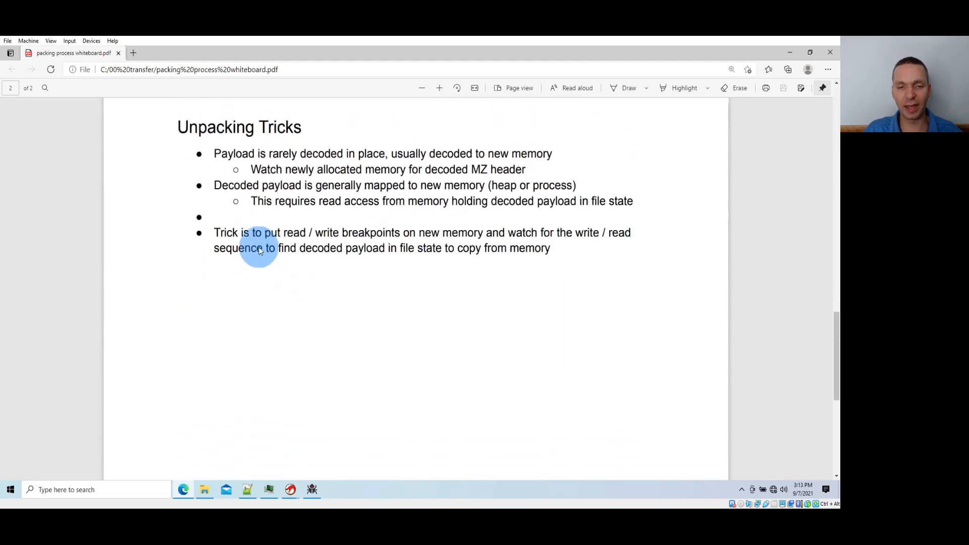
scroll(258, 247, up, 3)
scroll(259, 238, down, 1)
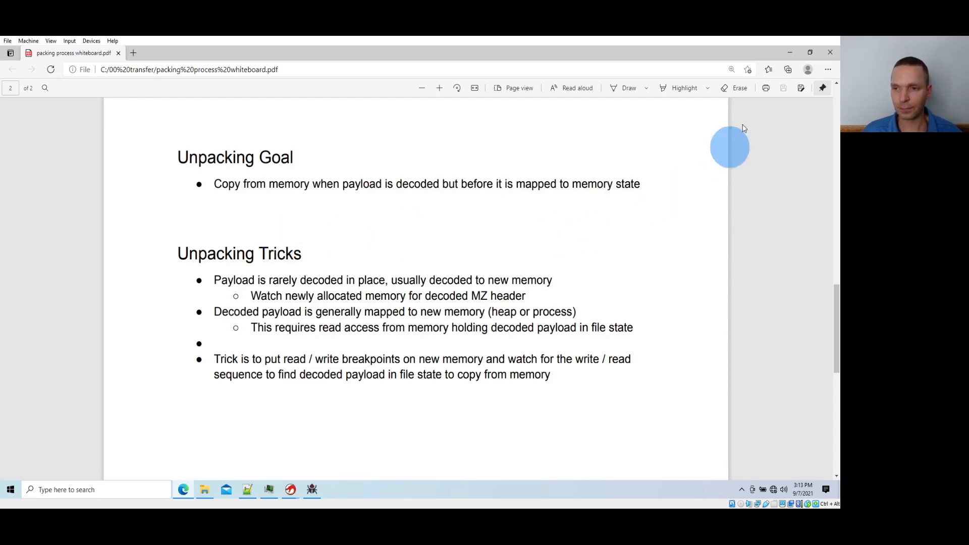
click(789, 56)
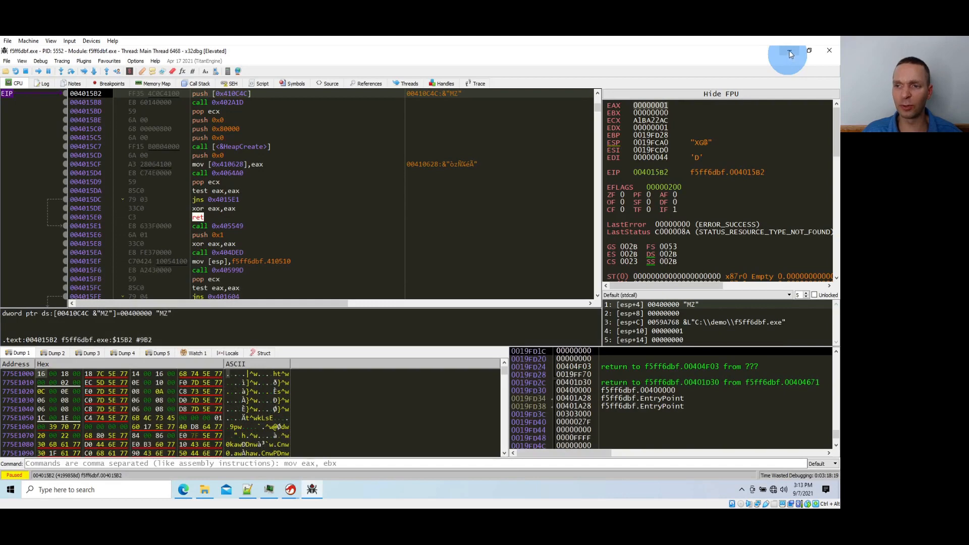
Minimize the debugger and Ghidra windows and open f5ff6dbf.exe from the demo folder in PE-bear.
click(789, 51)
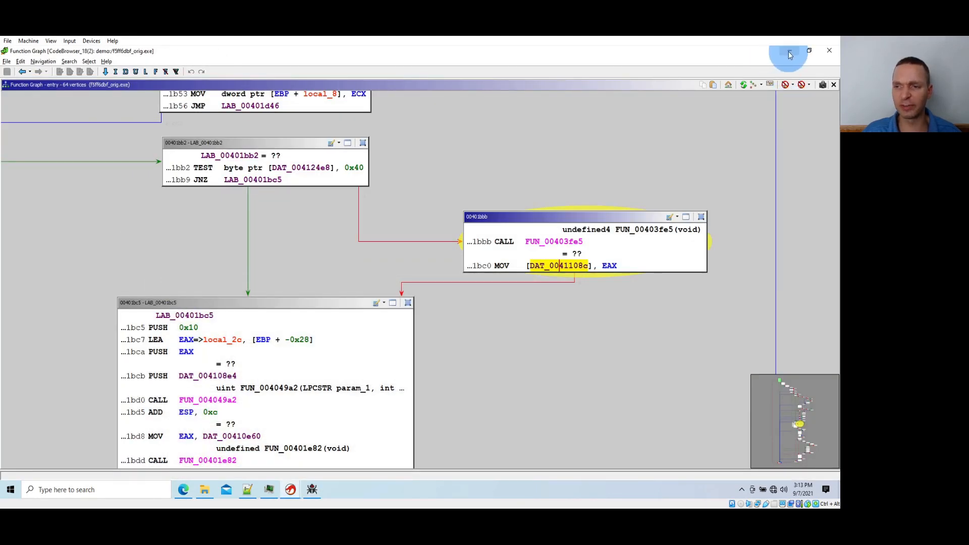
click(789, 52)
click(789, 51)
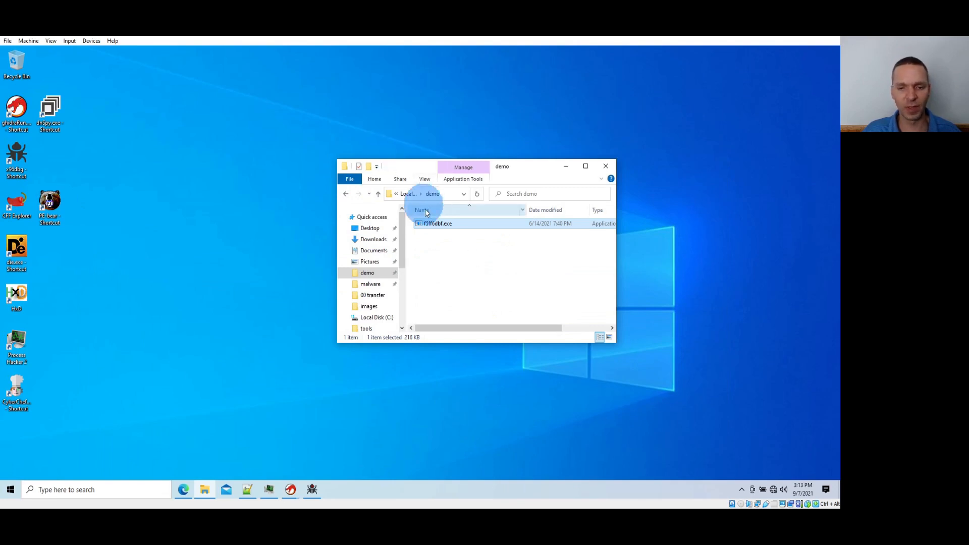
drag(431, 226, 56, 210)
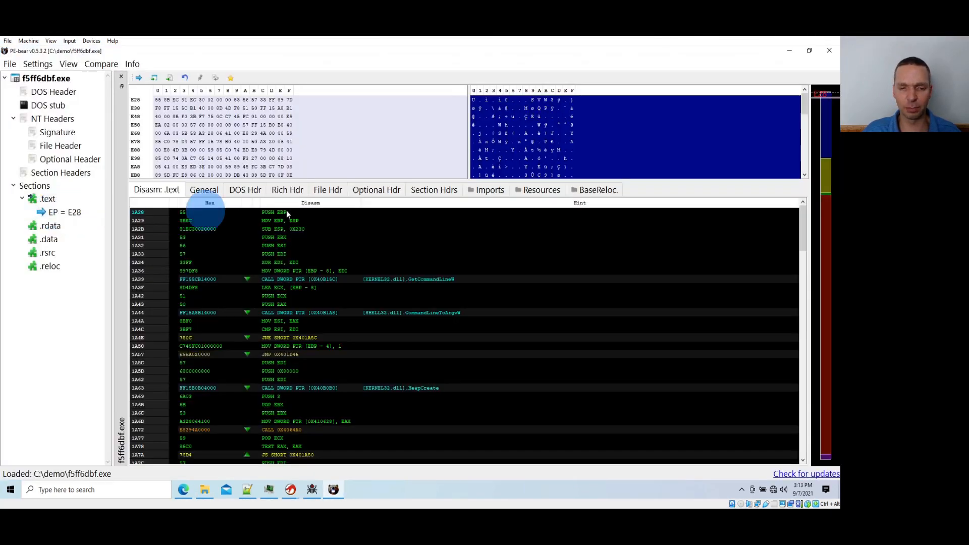
Compare the raw and virtual addresses of the .text section in the section headers, and close PE-bear.
click(428, 191)
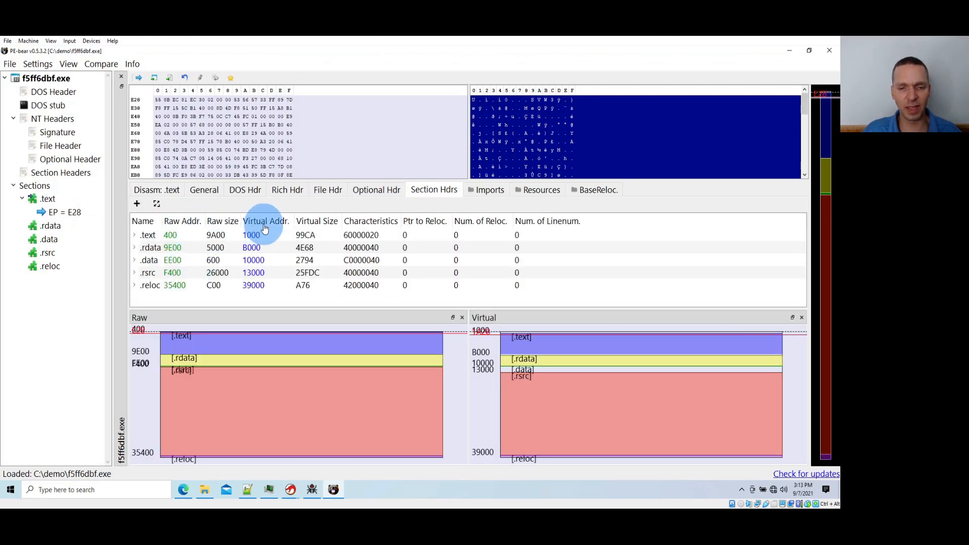
double_click(172, 236)
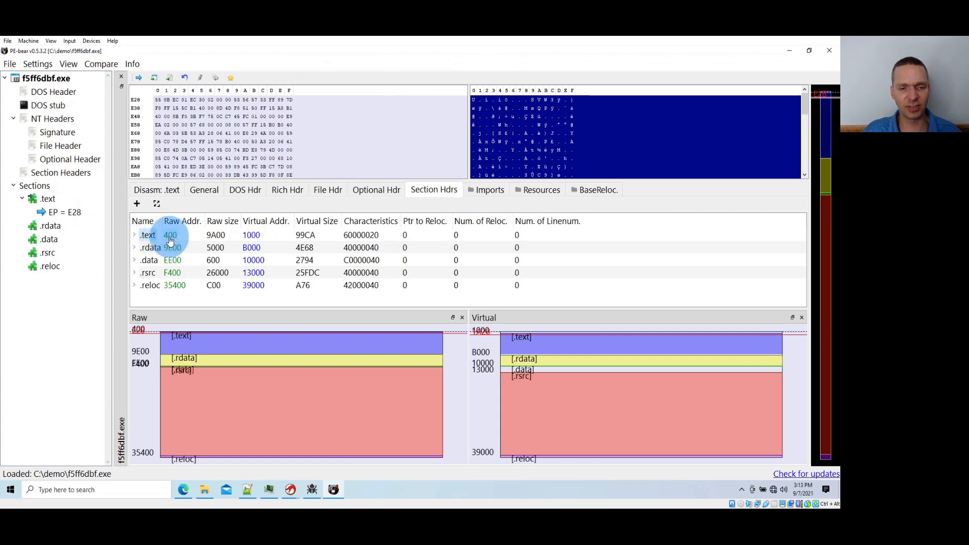
double_click(253, 236)
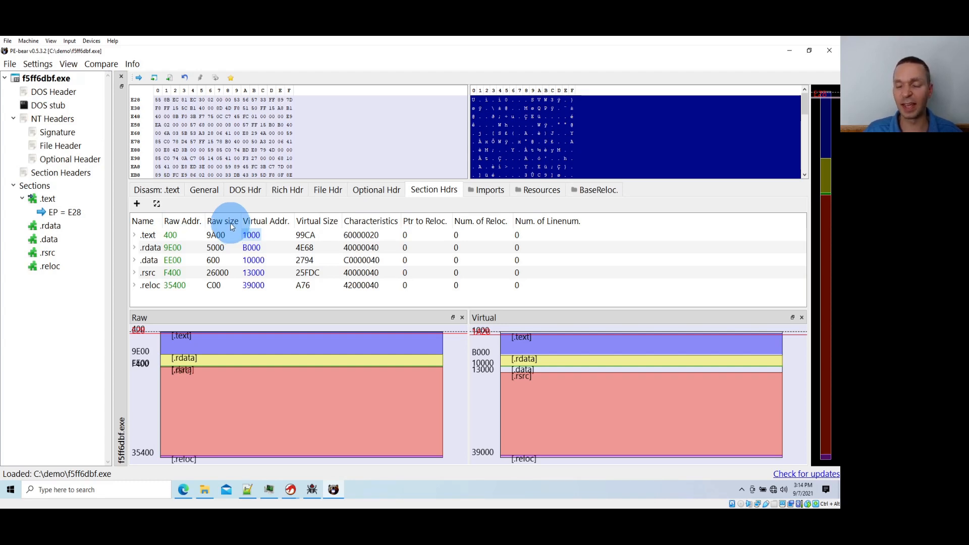
click(231, 240)
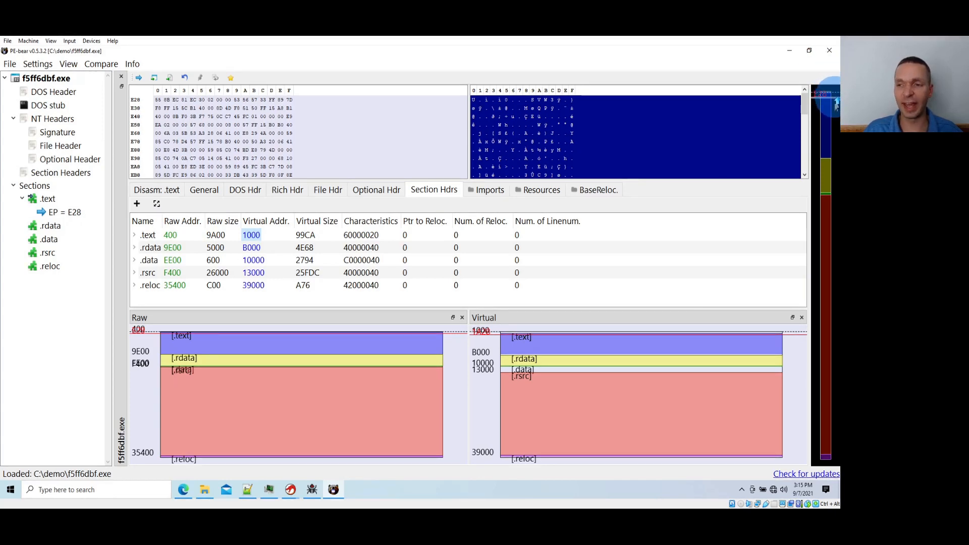
click(829, 52)
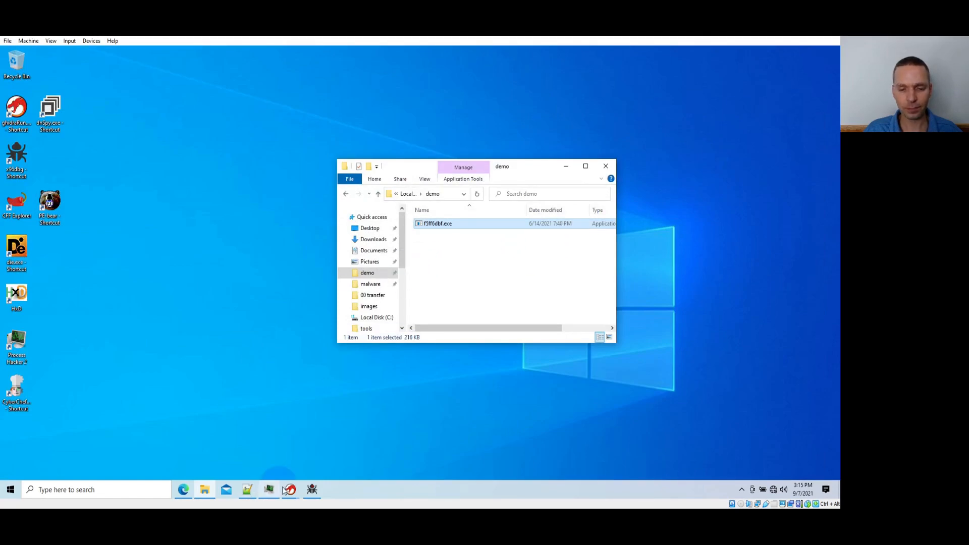
Switch to x32dbg, set a breakpoint on kernelbase.VirtualAlloc and run the sample until it is hit.
click(312, 489)
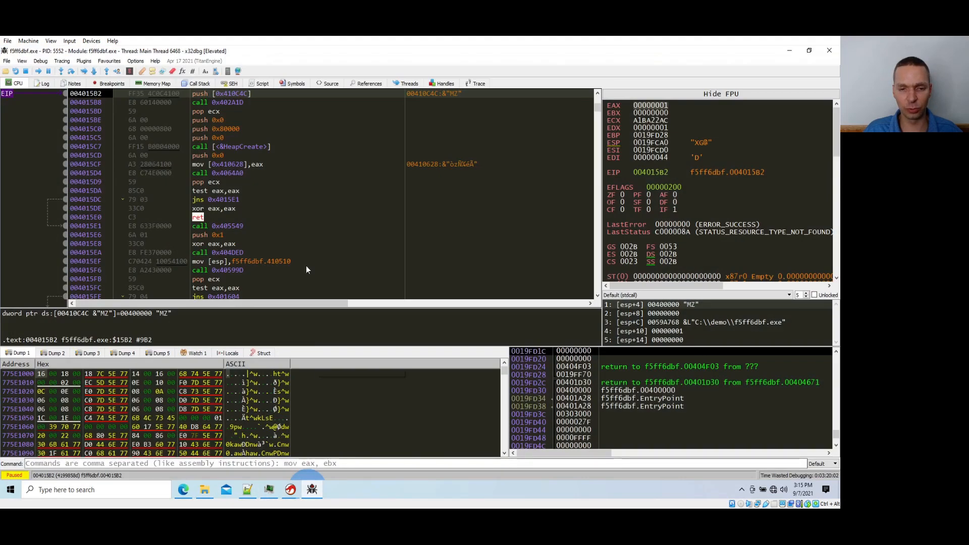
click(287, 165)
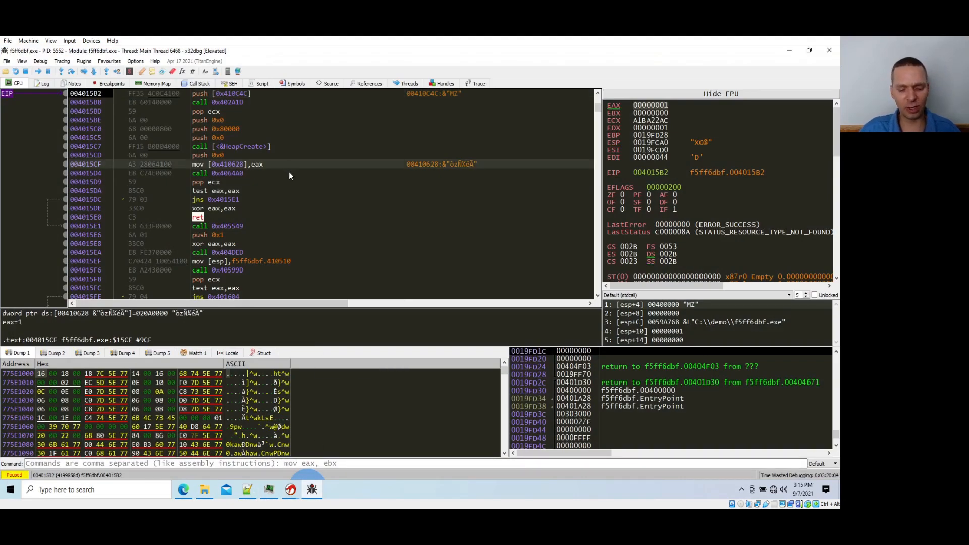
key(ctrl+g)
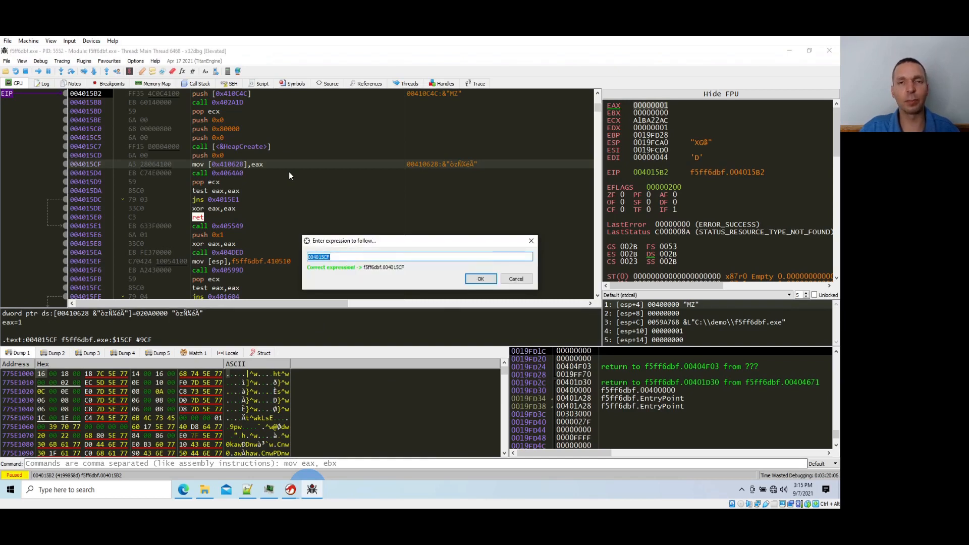
text(ker)
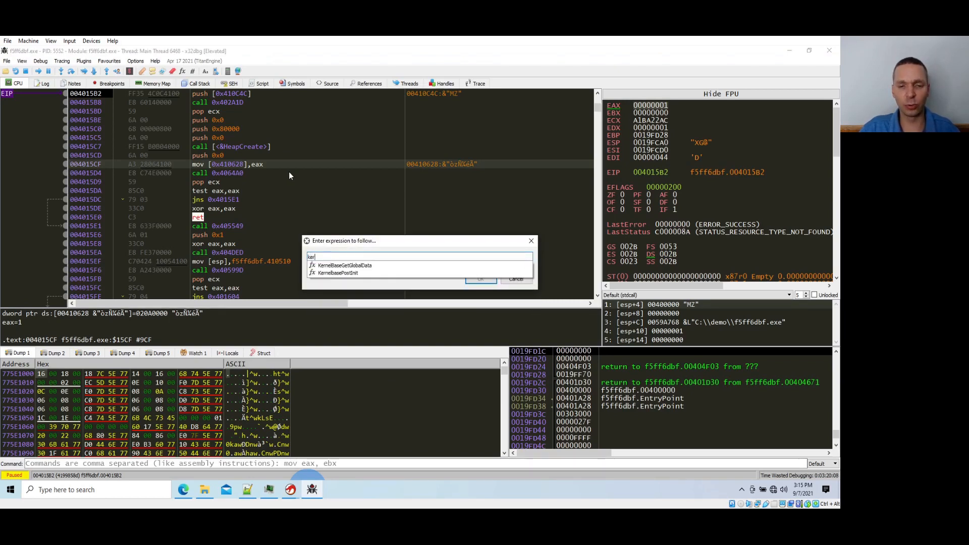
text(nelbase.)
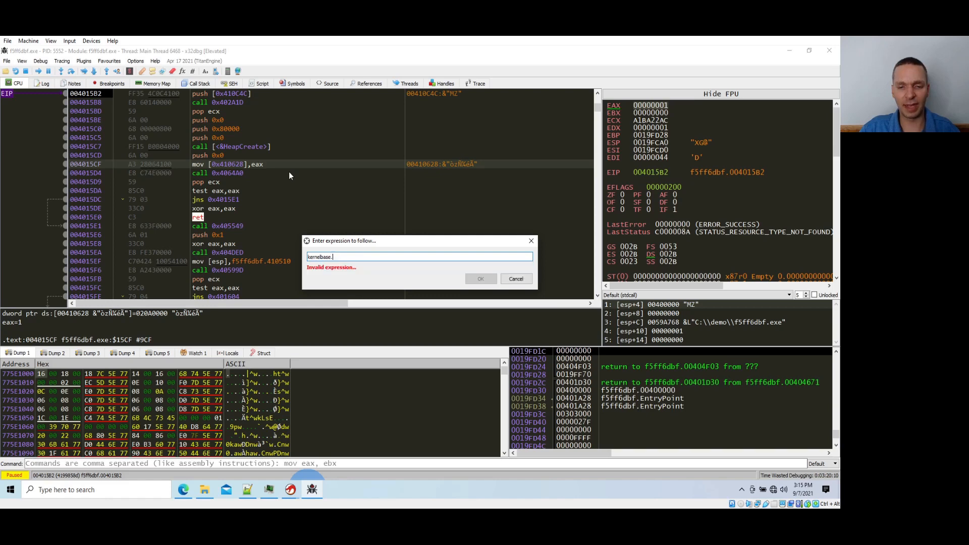
text(VirtualAlloc)
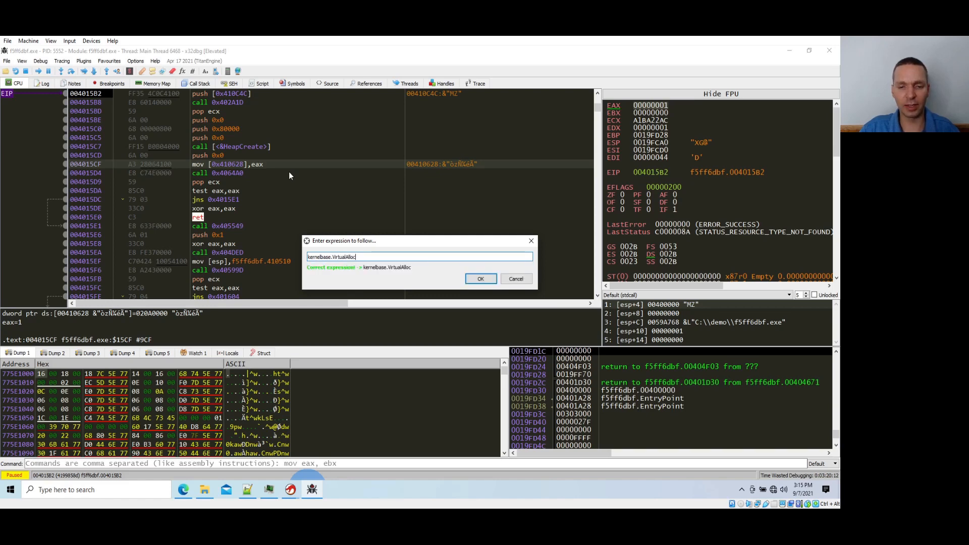
key(Return)
key(F2)
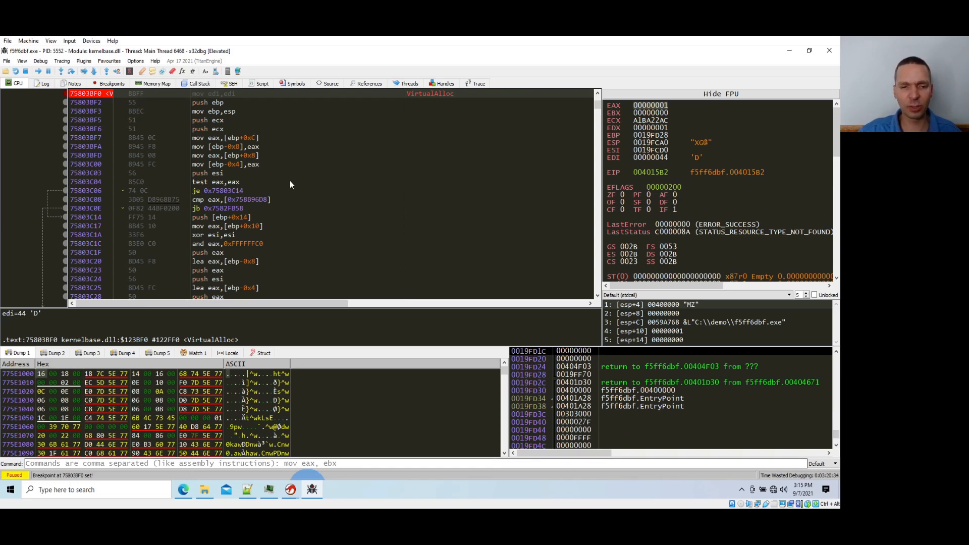
key(F9)
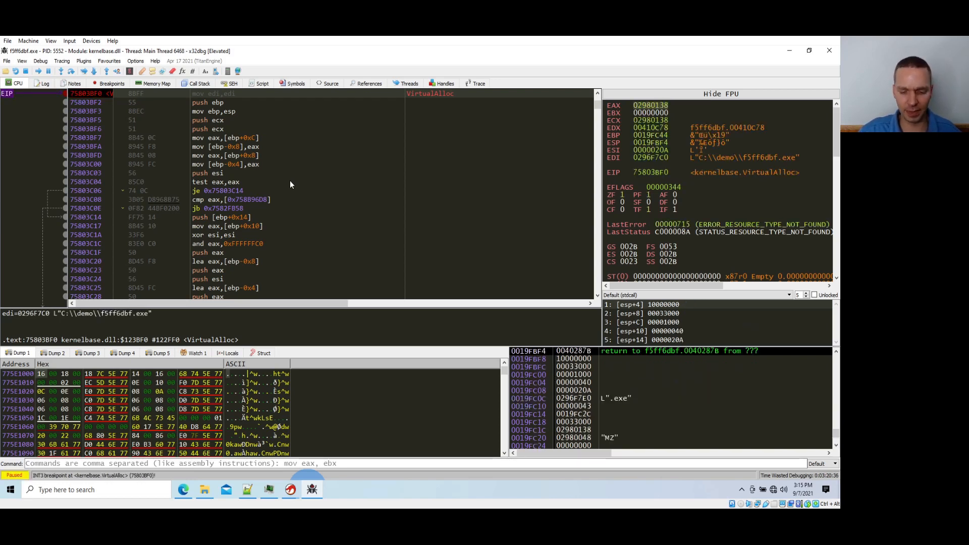
Run back to user code and select the push [eax+0x34] argument at 00402872 before the VirtualAlloc call.
key(alt+F9)
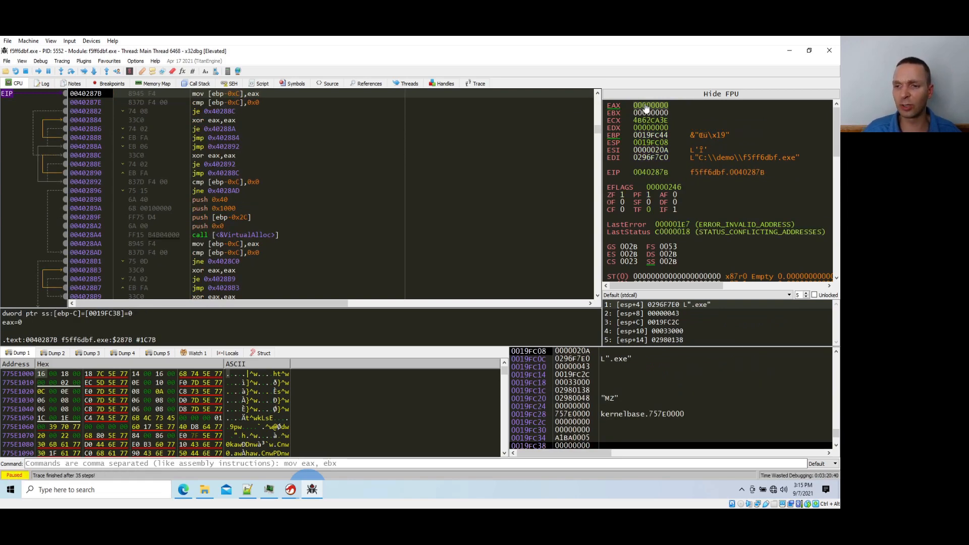
scroll(536, 182, up, 3)
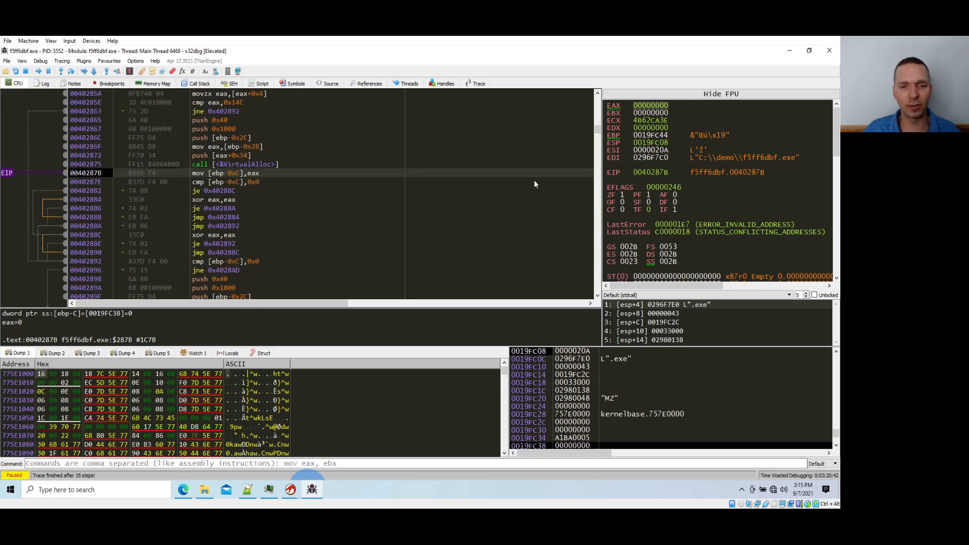
scroll(531, 182, up, 2)
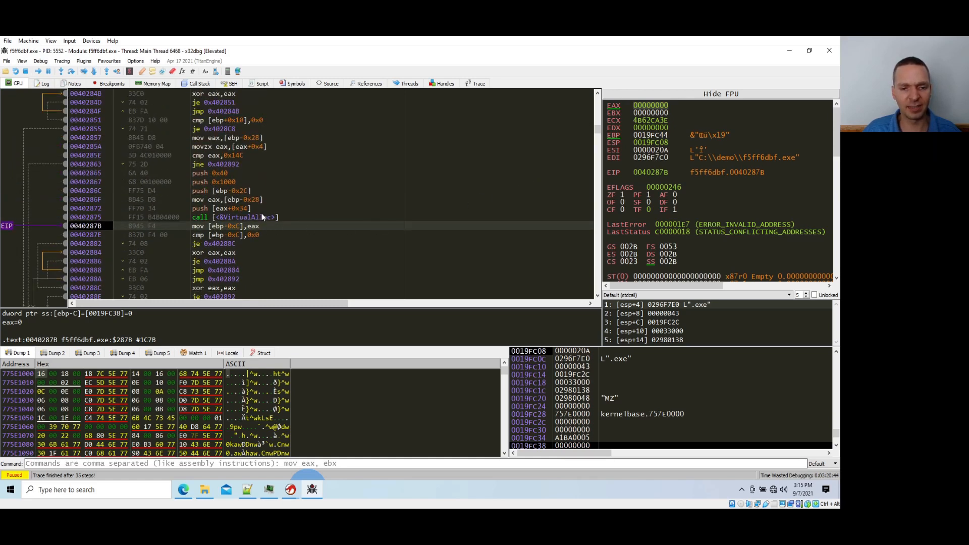
click(262, 217)
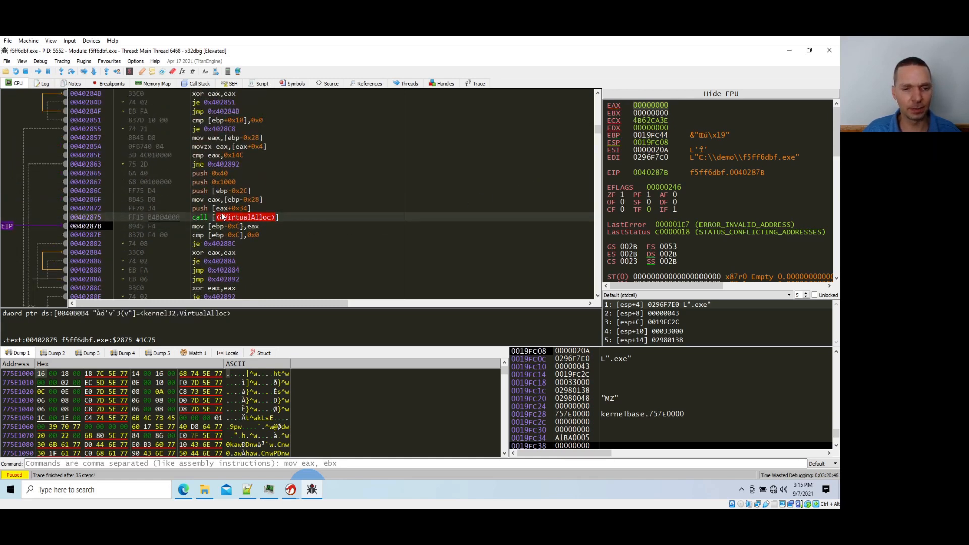
click(235, 207)
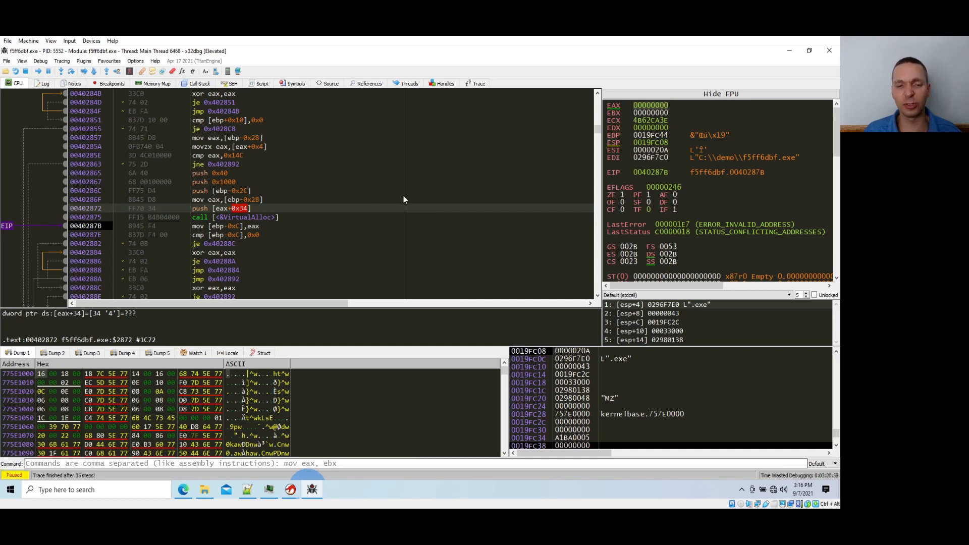
Run to the next VirtualAlloc breakpoint, return to user code and select the push 0x0 argument at 004028A2.
scroll(404, 197, down, 2)
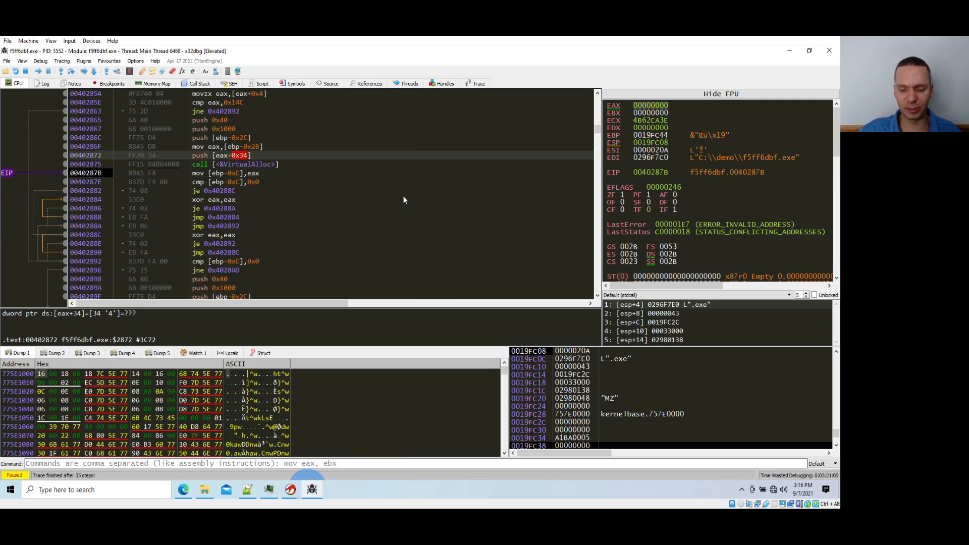
key(F9)
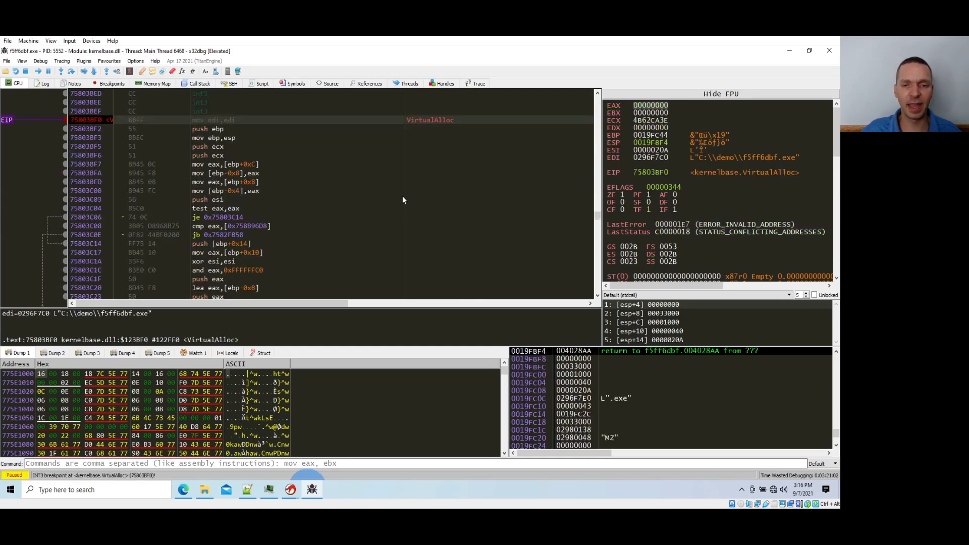
scroll(403, 199, down, 1)
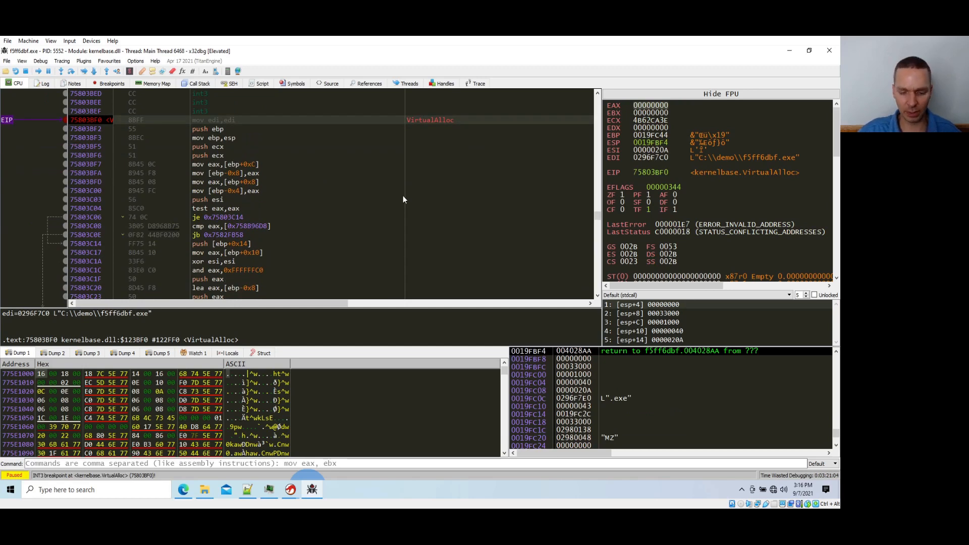
key(alt+F9)
scroll(405, 197, up, 1)
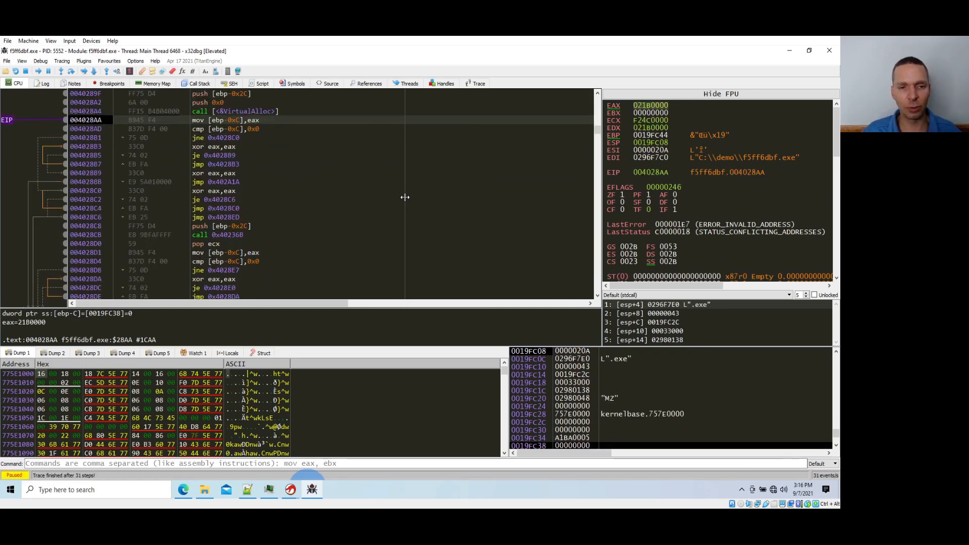
scroll(405, 197, up, 2)
click(225, 155)
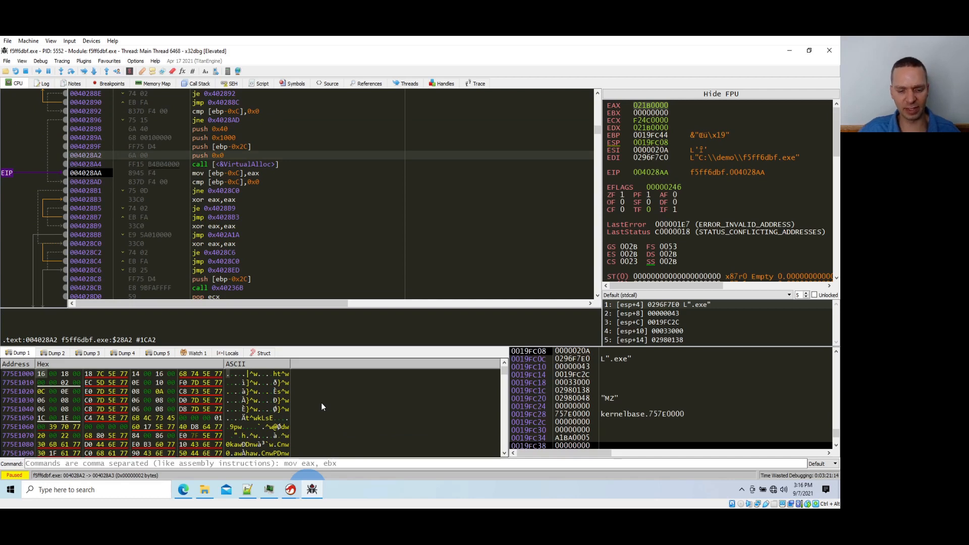
Follow the newly allocated address held in eax in Dump 1.
key(ctrl+g)
text(ea)
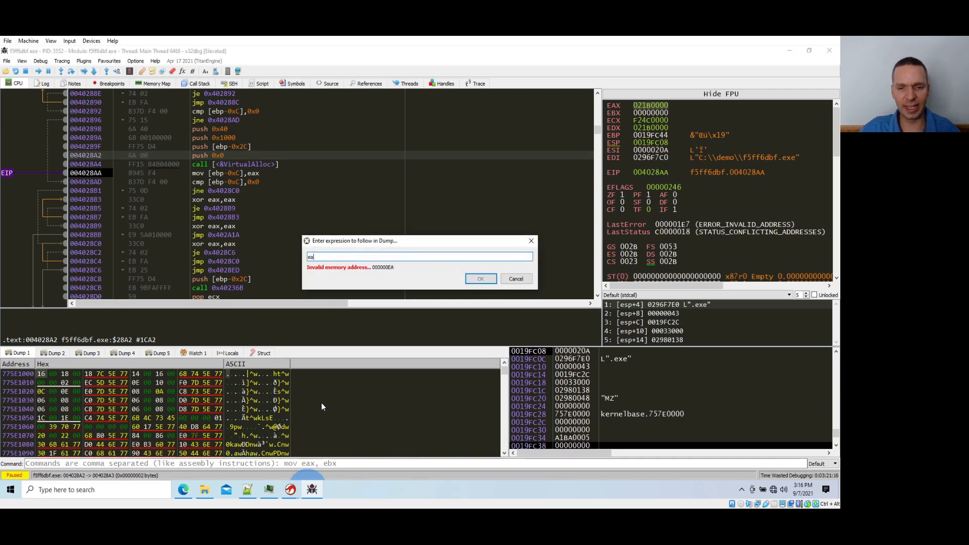
text(x)
key(Return)
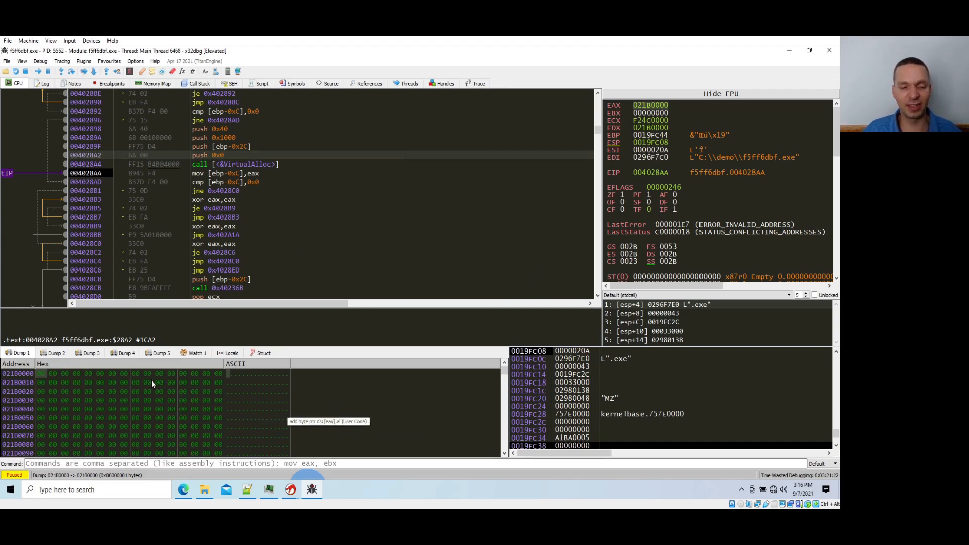
Set a byte-sized hardware access breakpoint on the allocated region's first byte and run until it is hit.
right_click(41, 374)
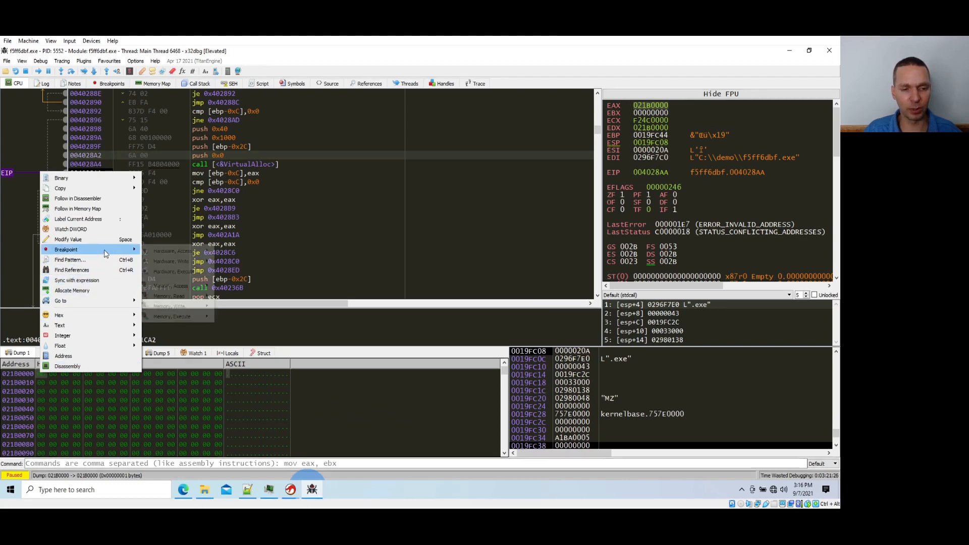
mouse_move(98, 250)
mouse_move(191, 255)
click(229, 253)
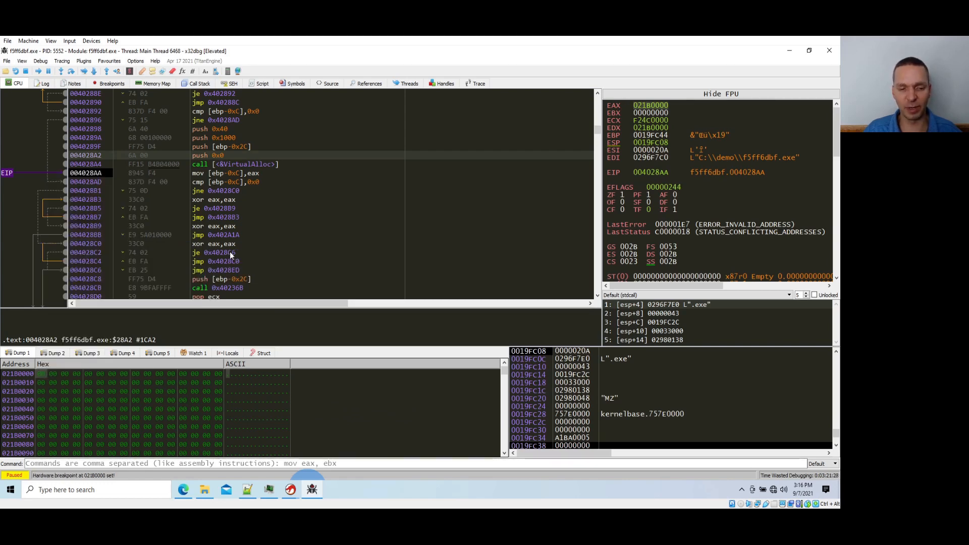
key(F9)
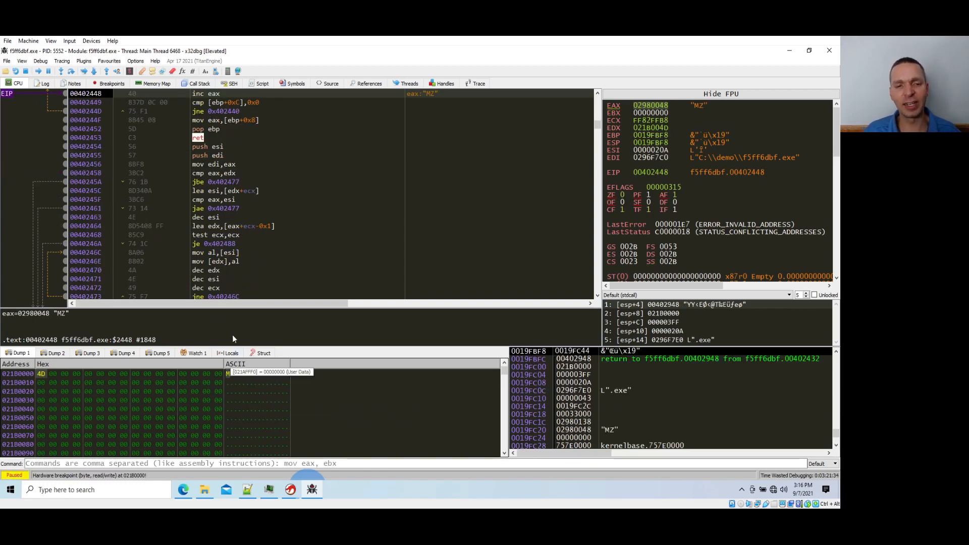
Select the mov [ecx+eax],dl copy instruction at 00402445 and follow eax, the copy source, in Dump 2.
scroll(265, 201, up, 3)
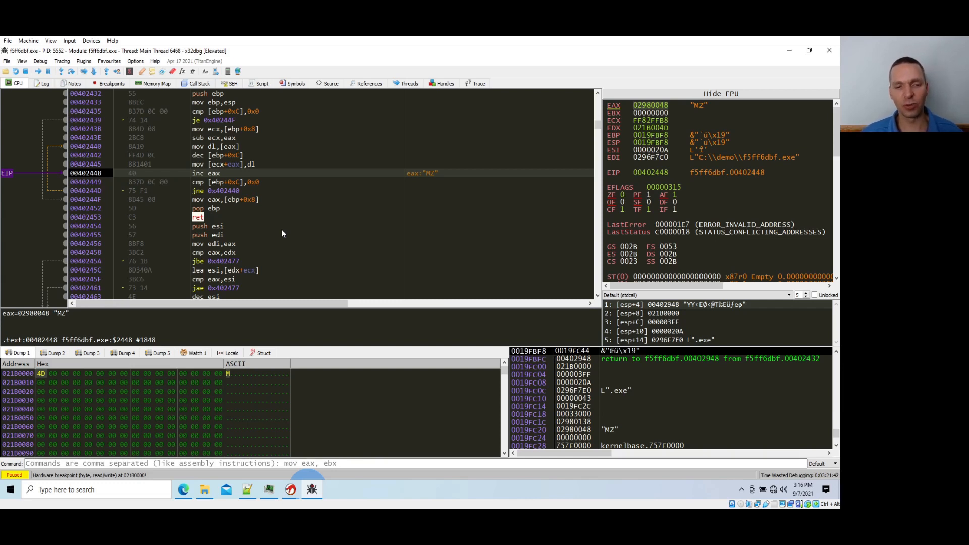
click(251, 165)
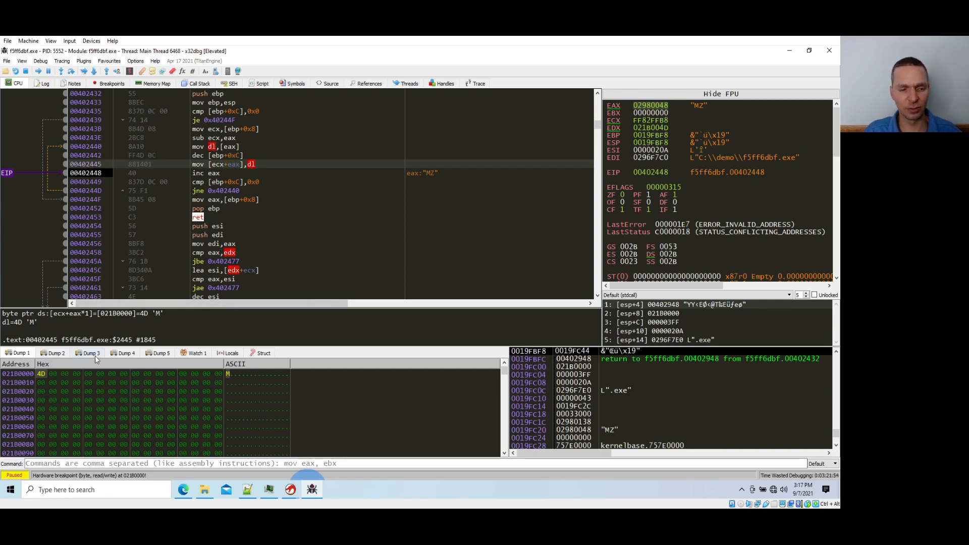
click(57, 353)
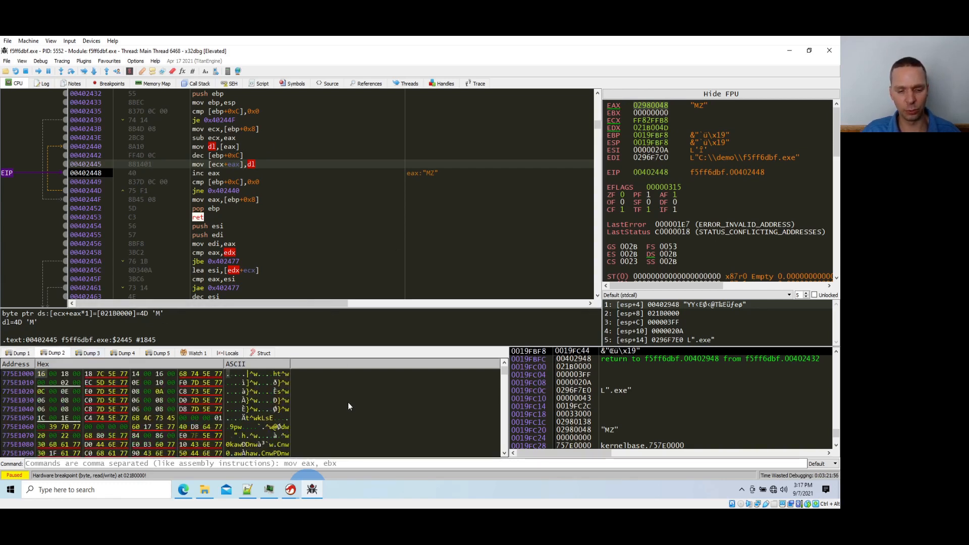
key(ctrl+g)
text(eax)
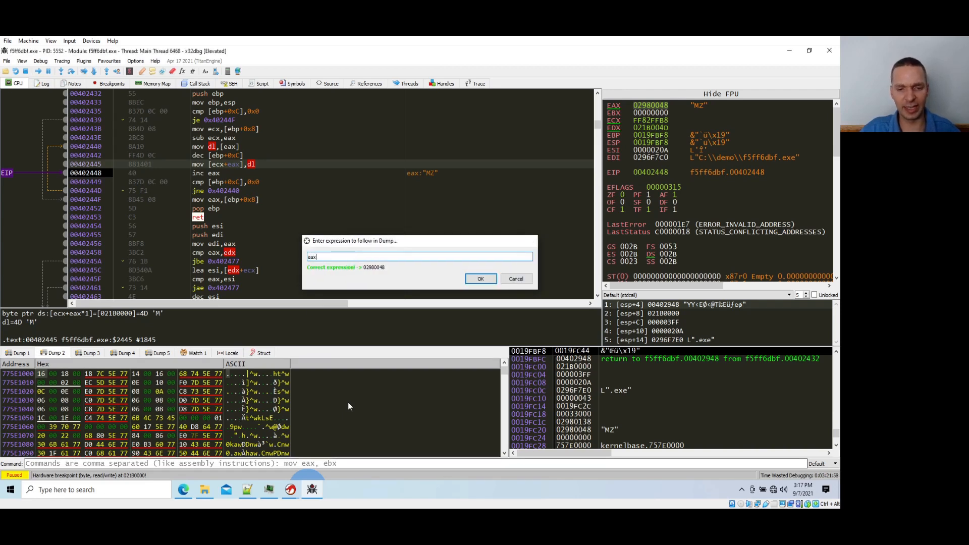
key(Return)
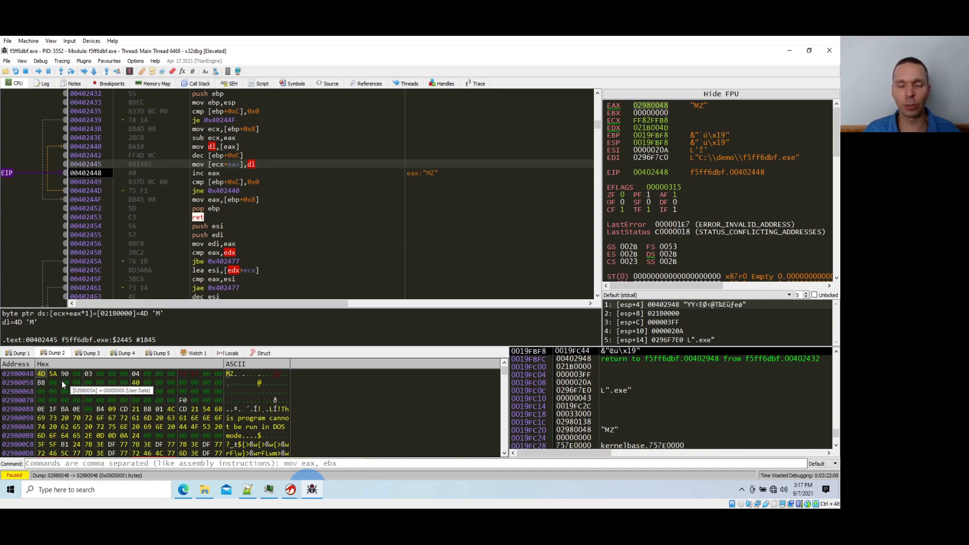
Compare the destination buffer in Dump 1 with the source in Dump 2, and examine the source's PE headers and section table.
click(19, 353)
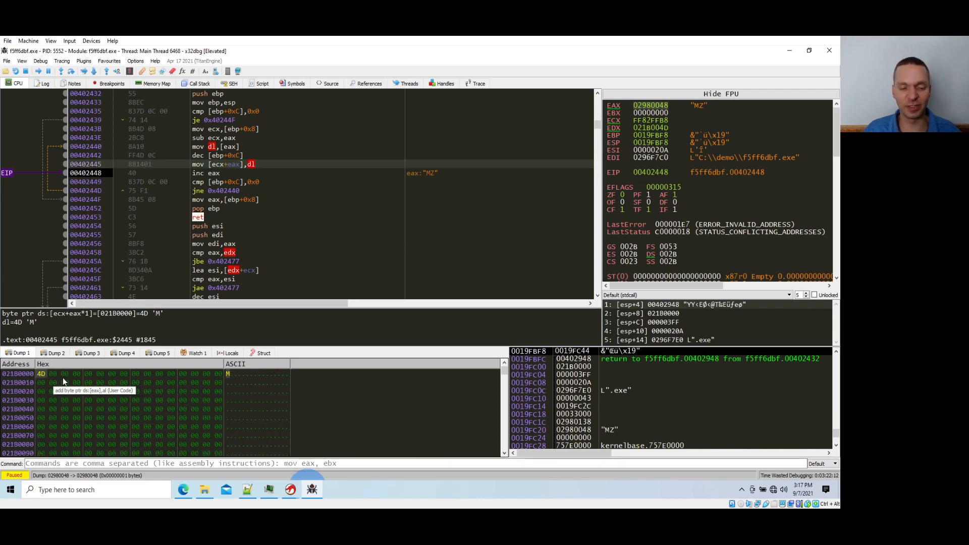
click(55, 353)
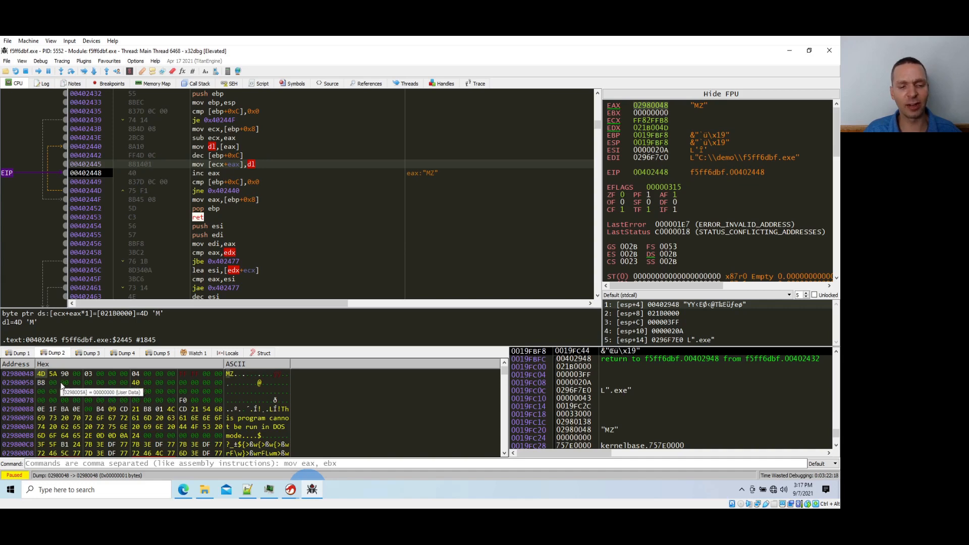
scroll(57, 384, down, 20)
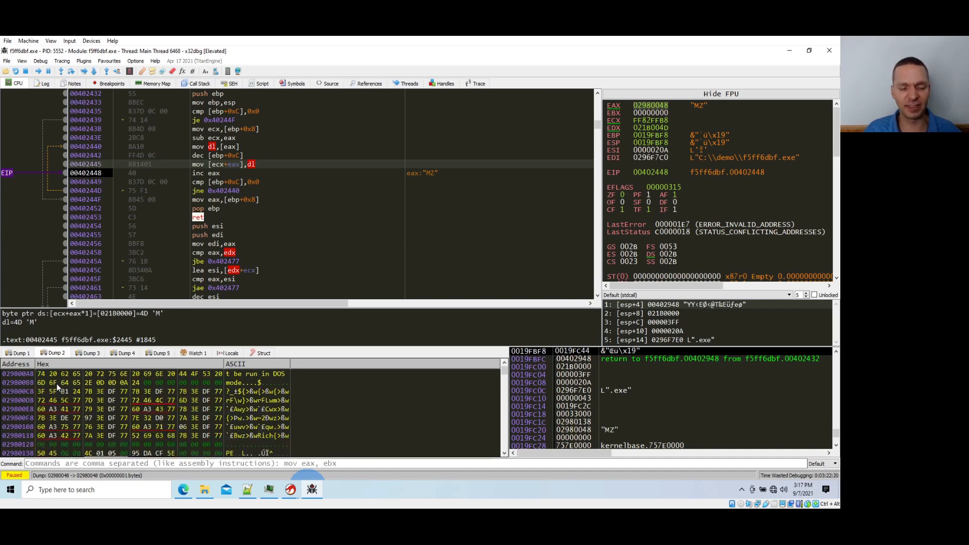
scroll(62, 392, up, 3)
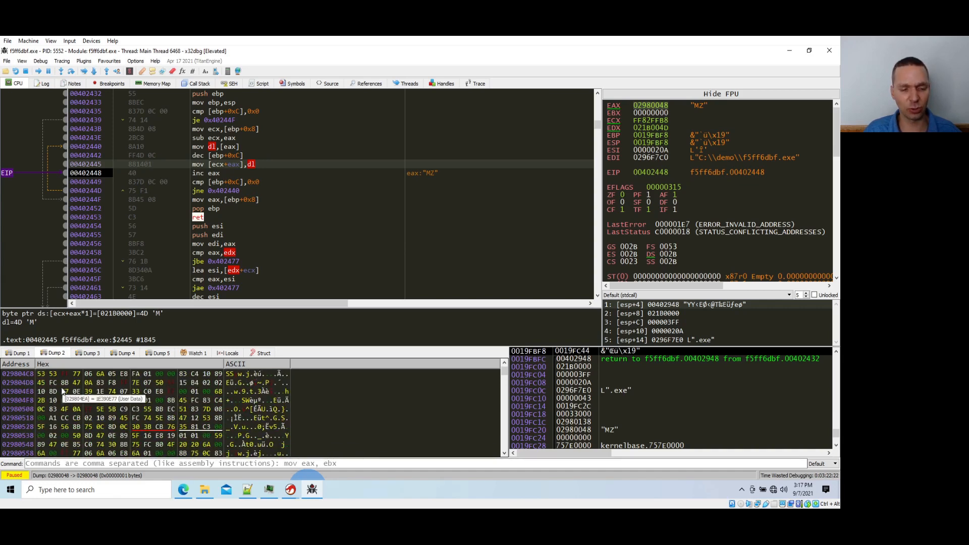
scroll(50, 387, down, 1)
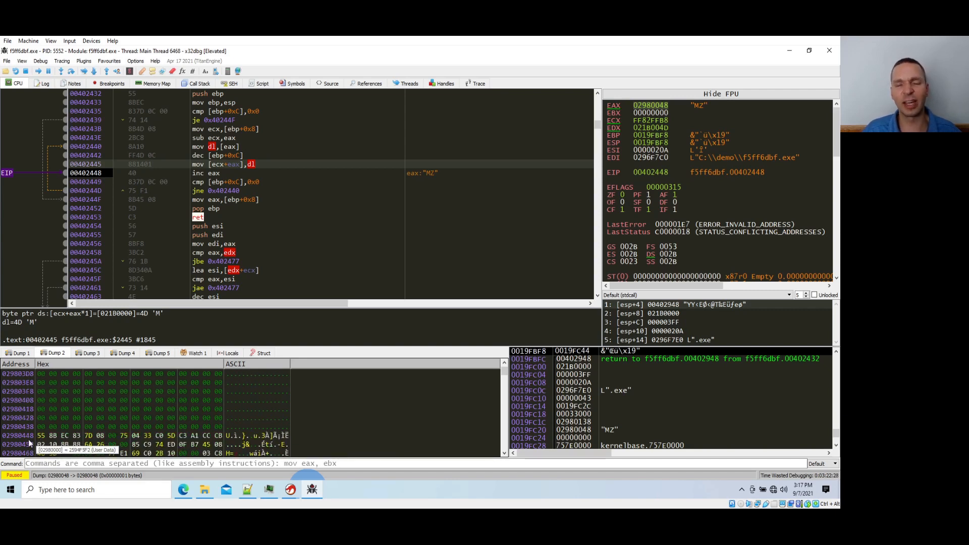
scroll(50, 427, up, 10)
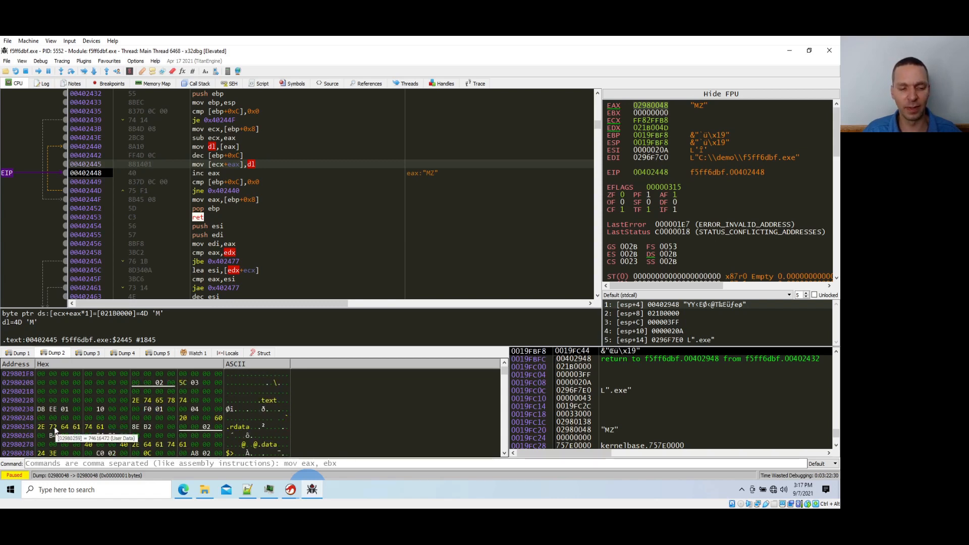
scroll(54, 428, up, 7)
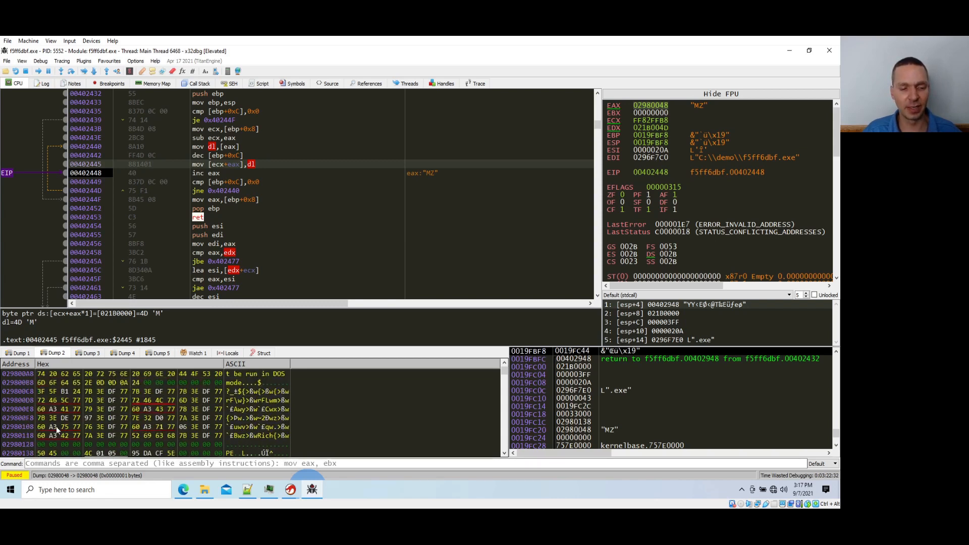
scroll(56, 425, up, 2)
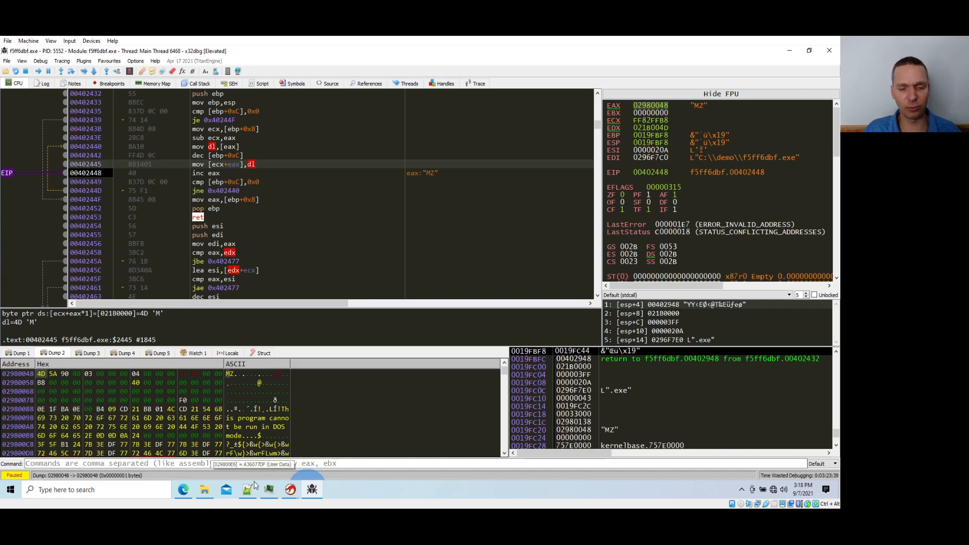
Switch to Process Hacker and open the memory properties of the f5ff6dbf.exe process running under x32dbg.
click(269, 489)
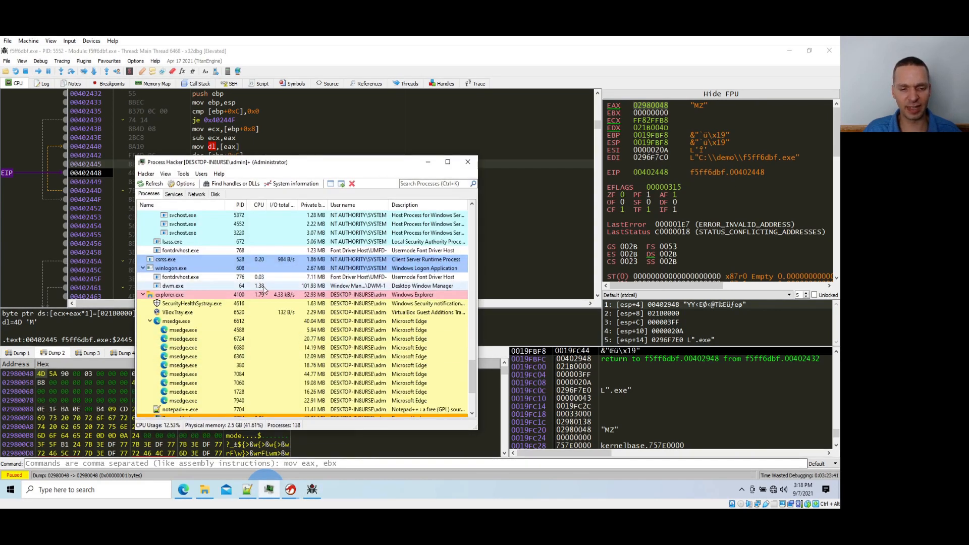
scroll(264, 290, down, 4)
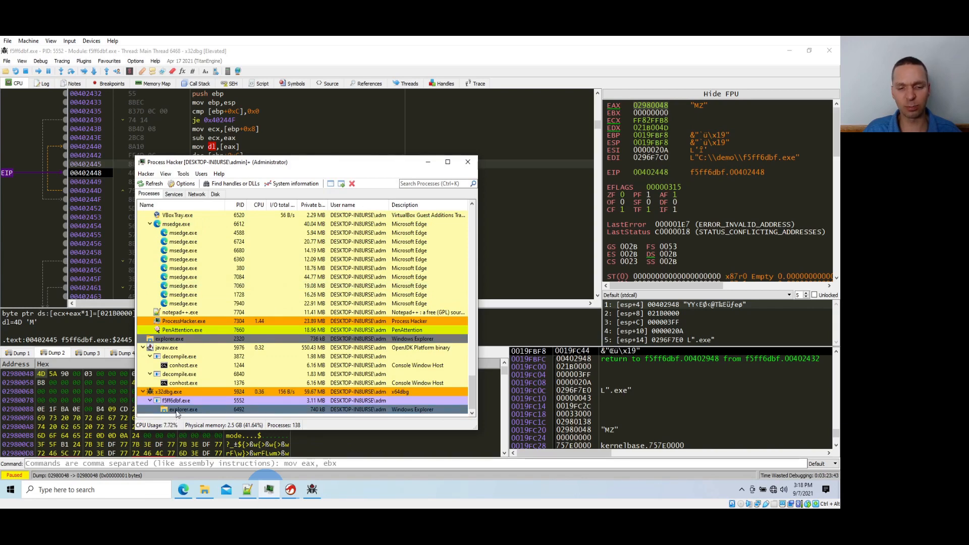
mouse_move(177, 413)
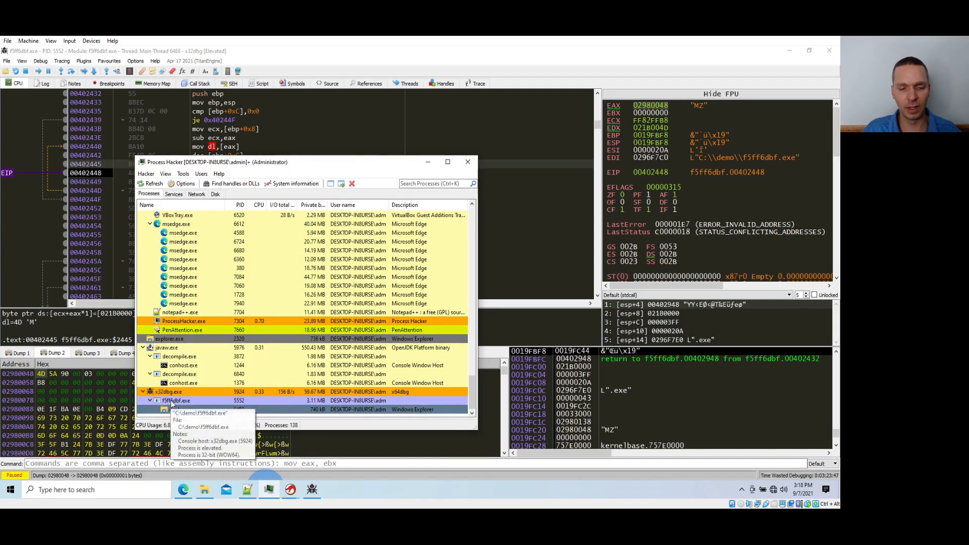
double_click(172, 401)
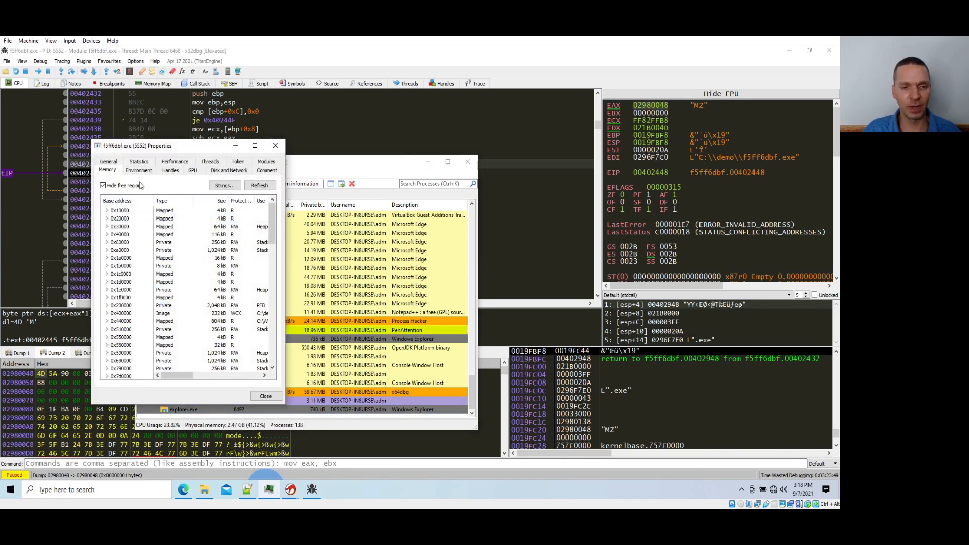
Save the private memory region at 0x2980000 to the demo folder as payload.dll.
scroll(161, 243, down, 3)
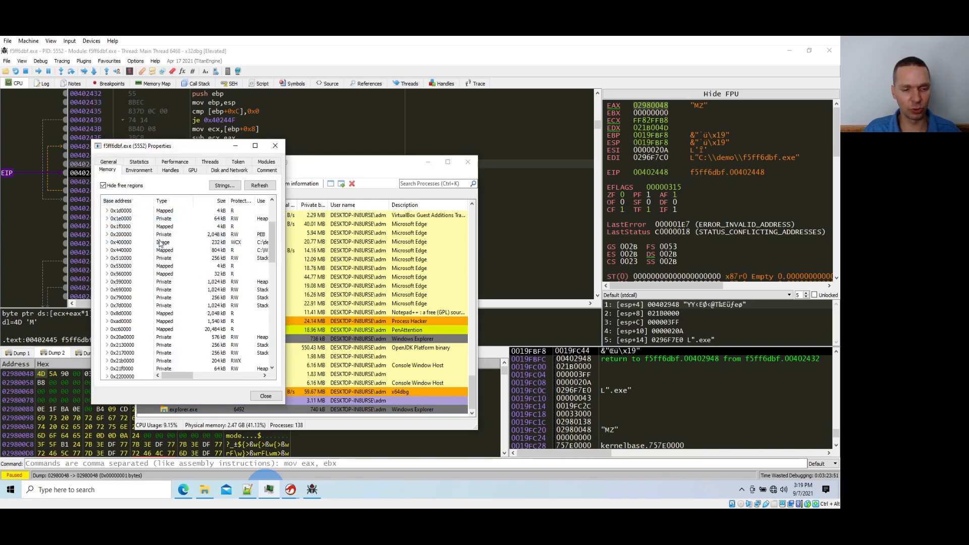
scroll(161, 262, down, 3)
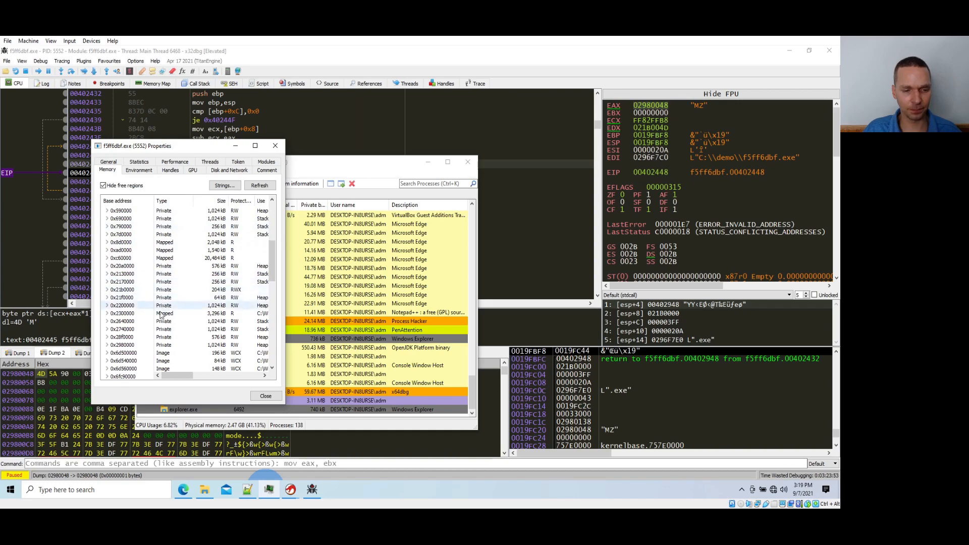
right_click(128, 346)
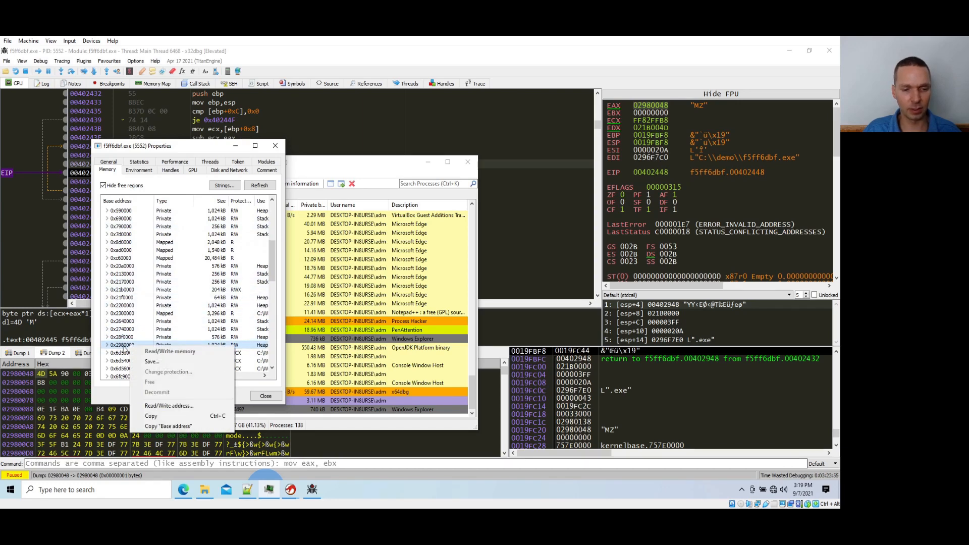
click(172, 360)
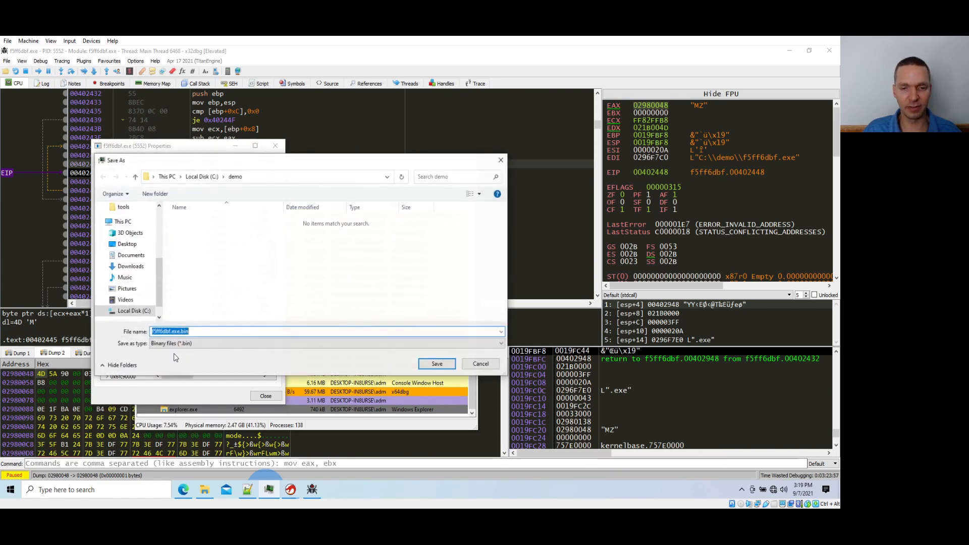
text(payl)
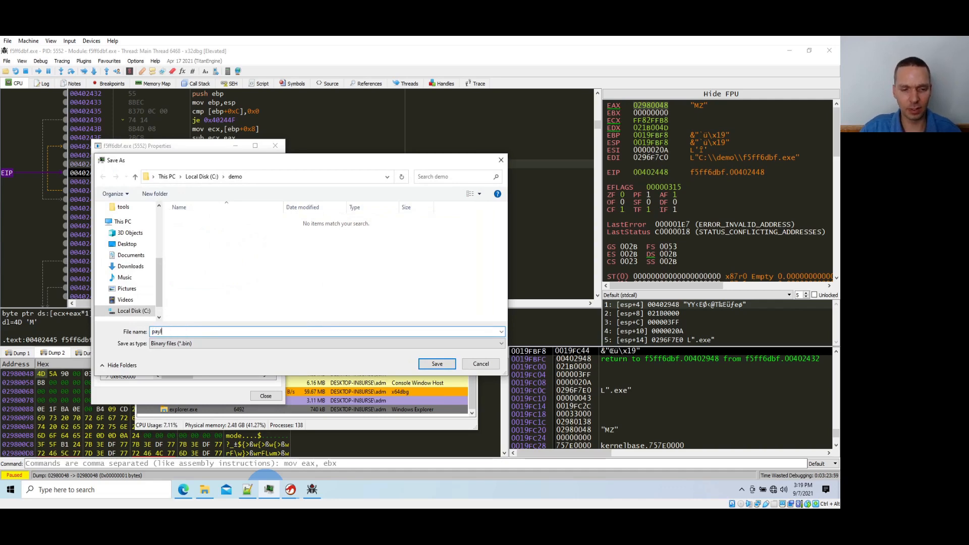
text(oad.l)
key(BackSpace)
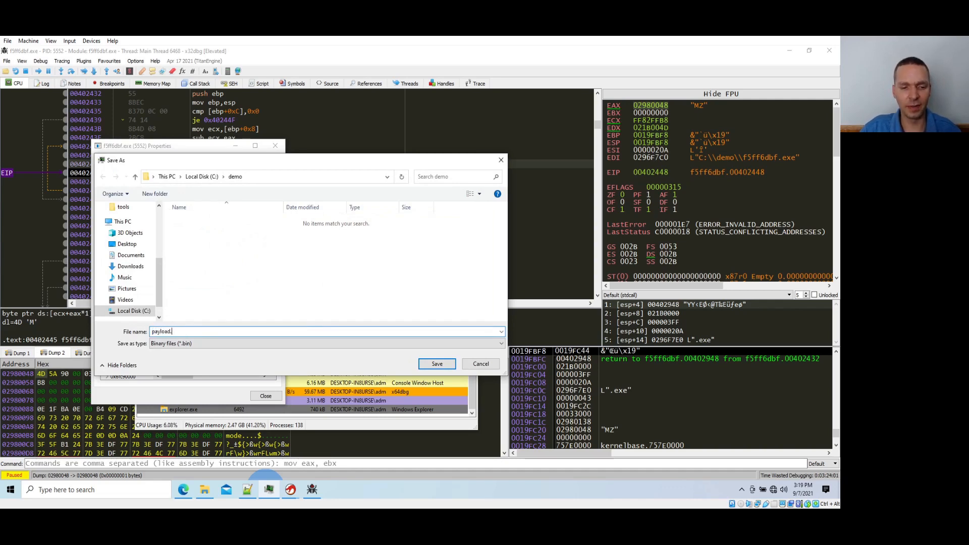
text(dll)
key(Return)
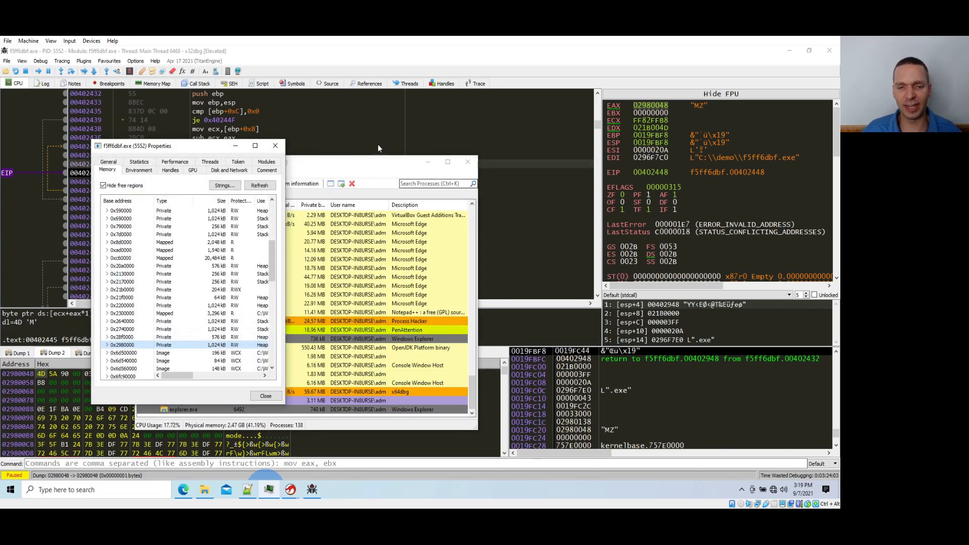
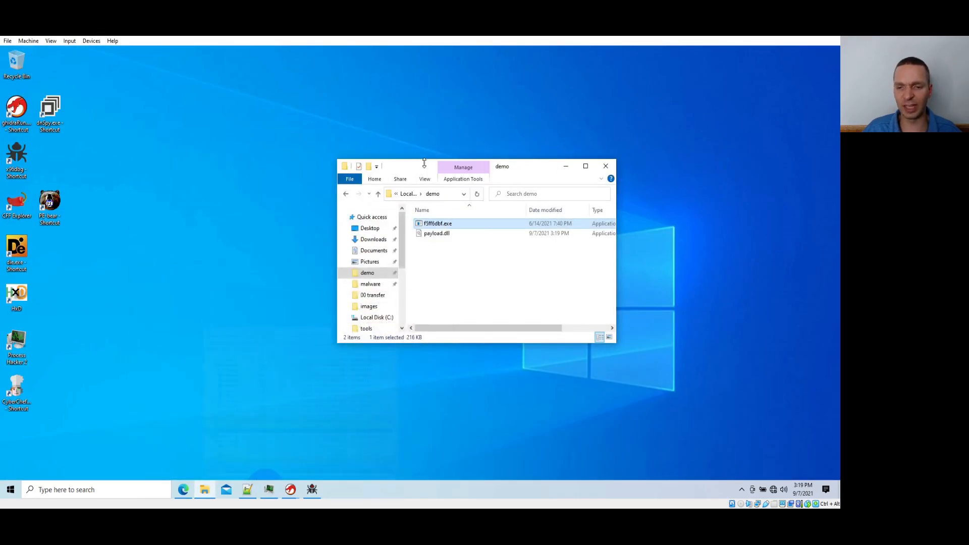
Open payload.dll in HxD, delete the bytes at offsets 0 to 47 hex that precede the MZ header, and save the file.
click(428, 162)
drag(429, 232, 22, 304)
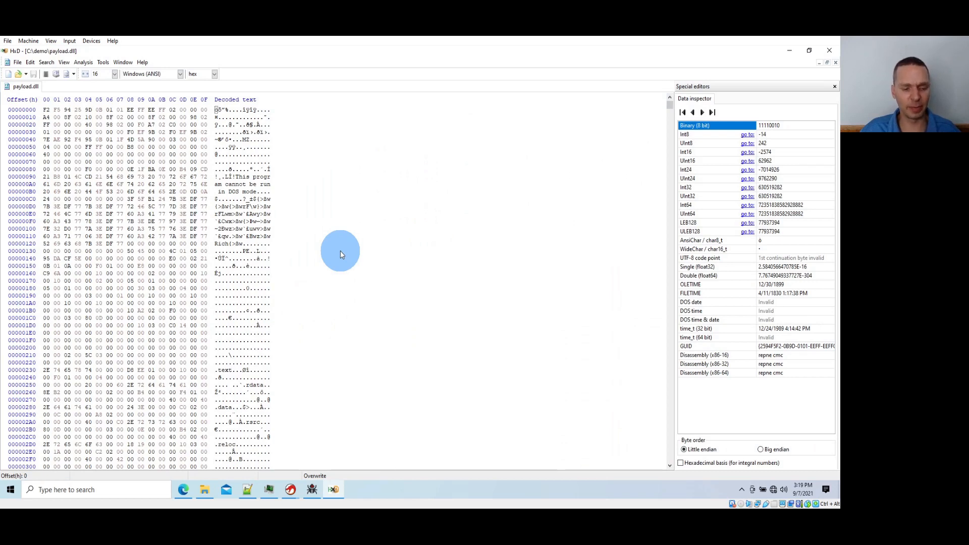
key(shift+Down)
key(shift+Down)
key(shift+Down)
key(shift+Down)
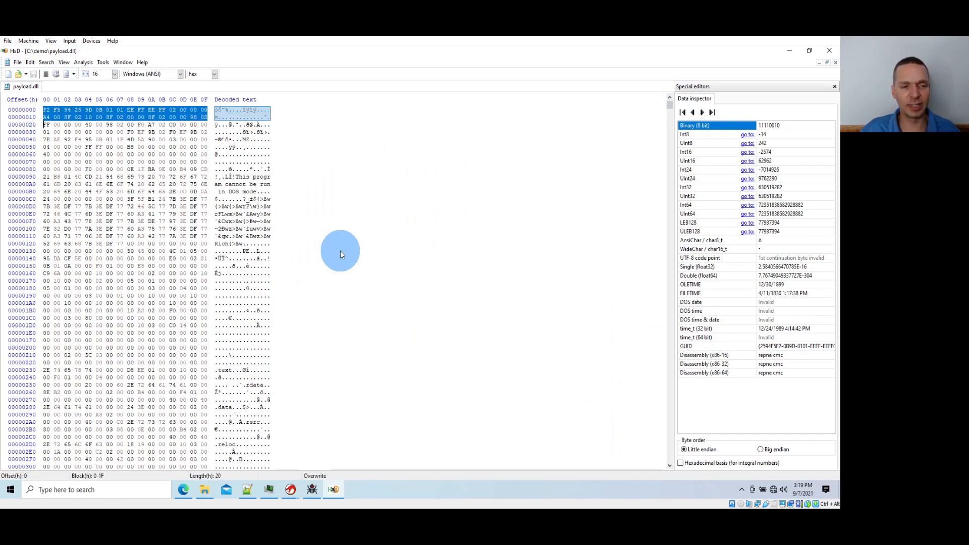
key(shift+Down)
key(shift+Right)
key(shift+Right)
key(shift+Right)
key(shift+Right)
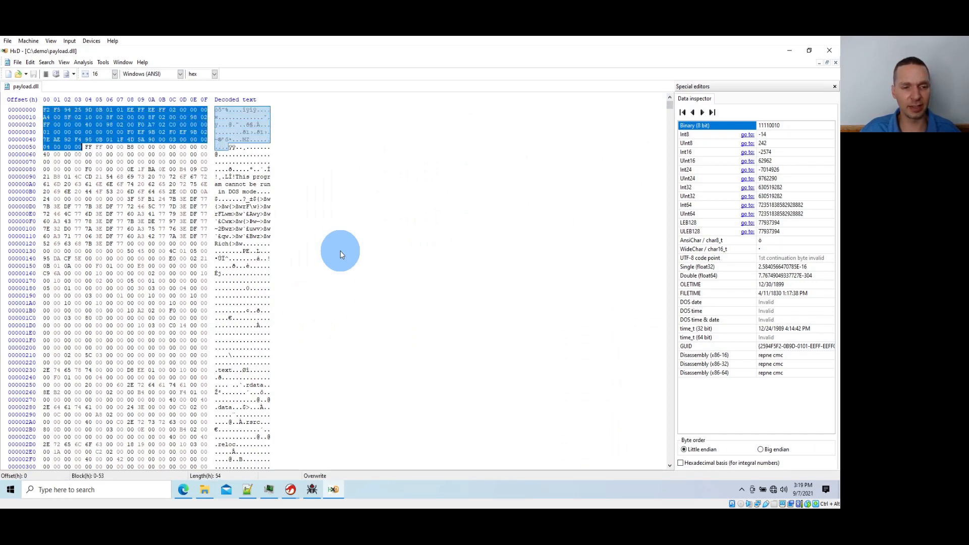
key(shift+Up)
key(shift+Right)
key(shift+Right)
key(shift+Right)
key(shift+Right)
key(shift+Right)
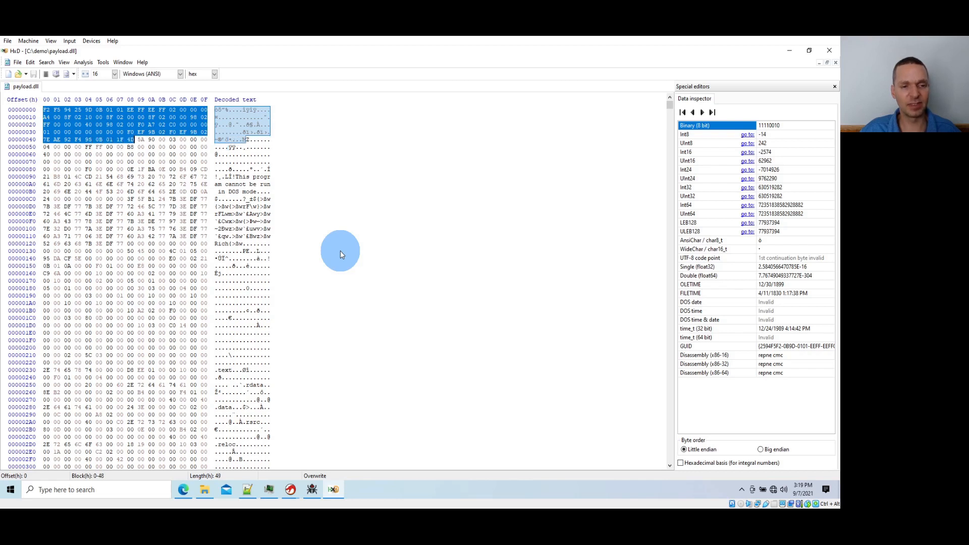
key(shift+Left)
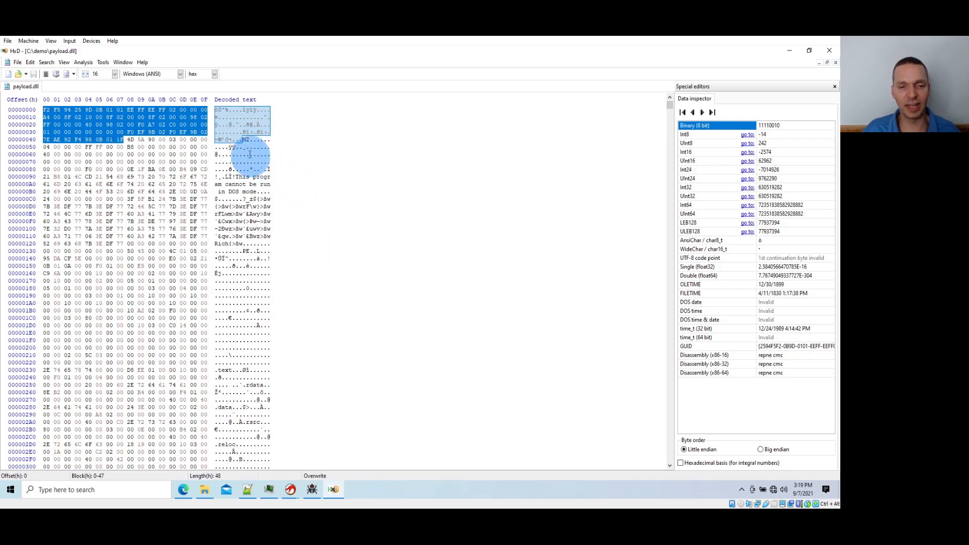
key(Delete)
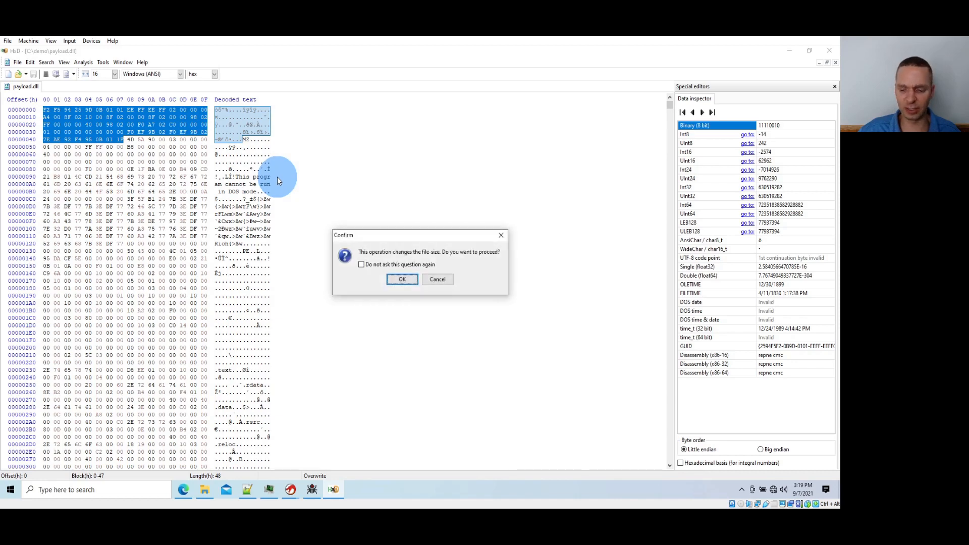
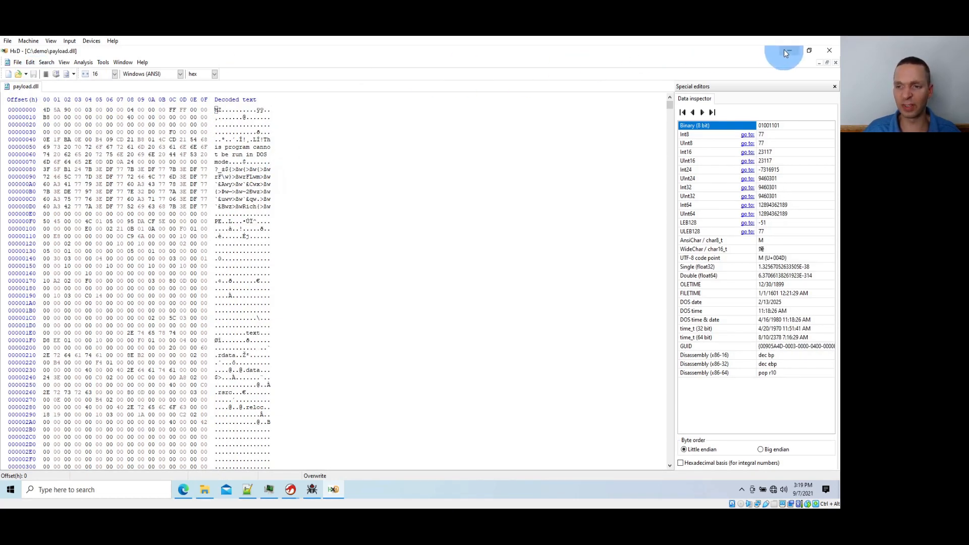
Open payload.dll in PE-bear and read the raw address and raw size of the .reloc section in the section headers.
click(785, 50)
drag(414, 235, 53, 208)
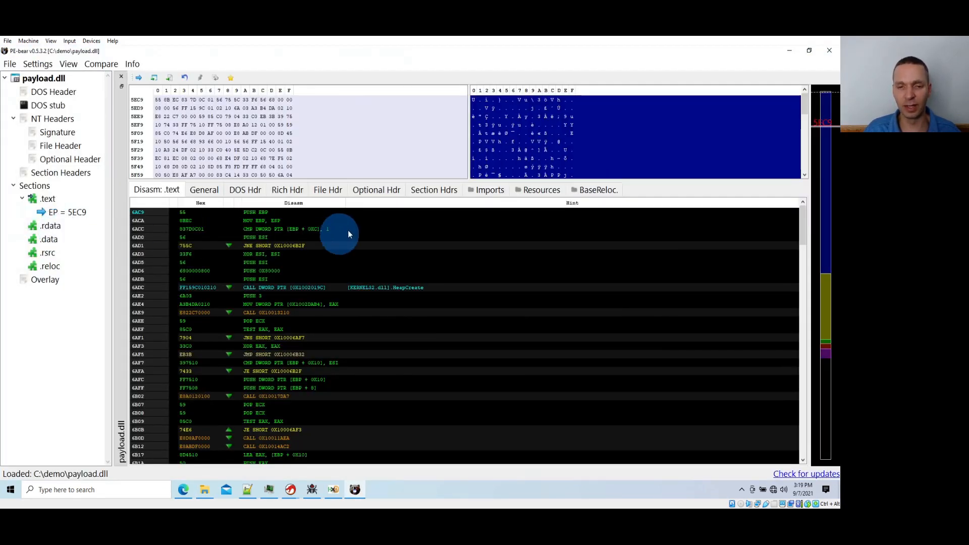
click(418, 190)
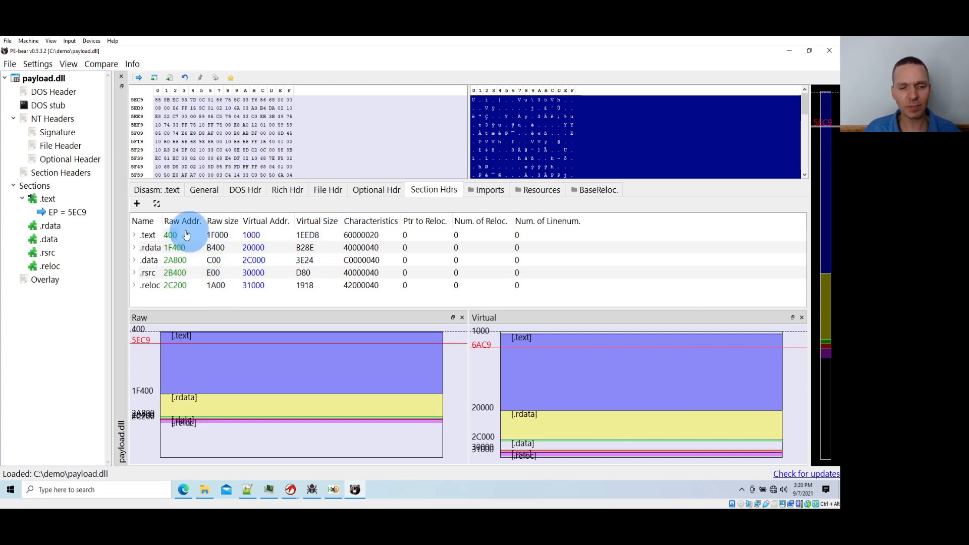
click(154, 286)
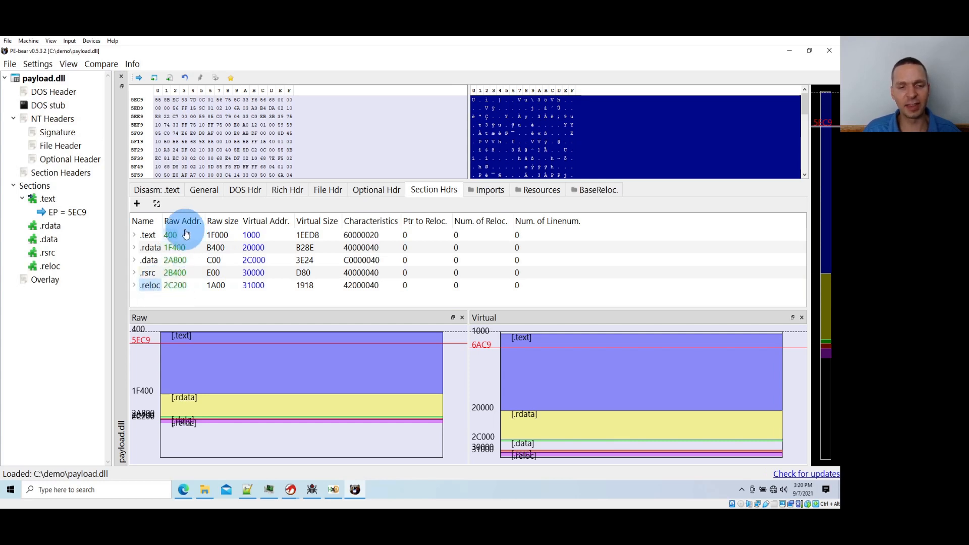
click(170, 288)
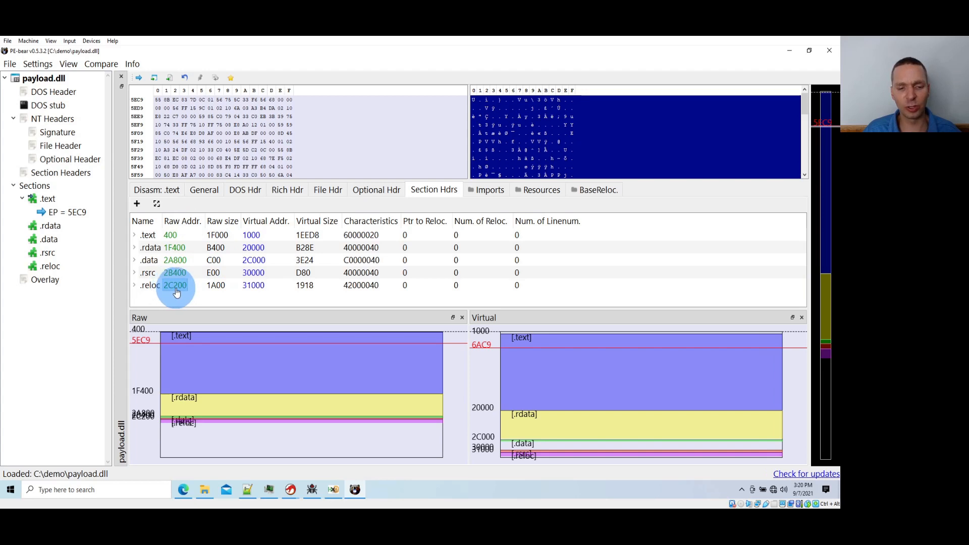
click(214, 286)
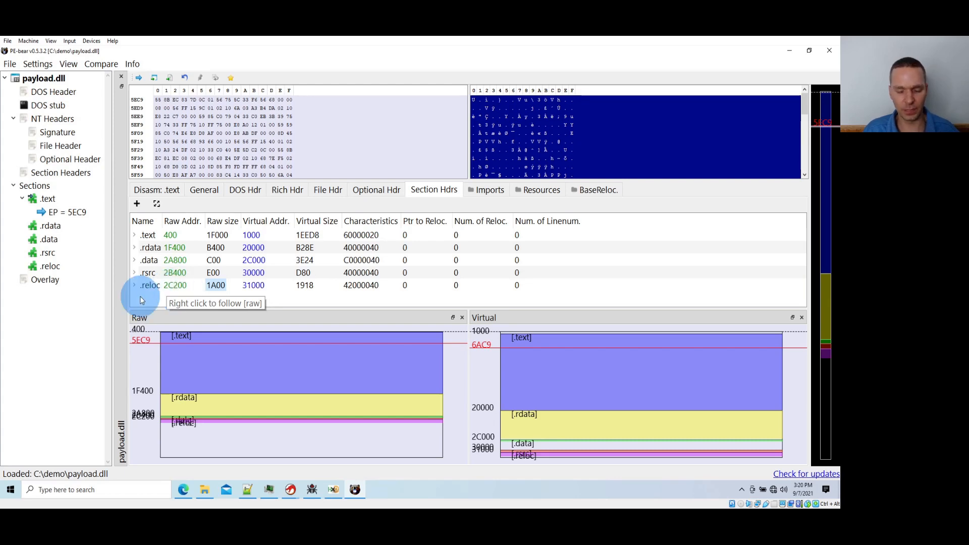
Switch back to HxD, delete everything in payload.dll from offset 2DC00 hex onward, save the file and close HxD.
key(alt+Tab)
key(alt+Tab)
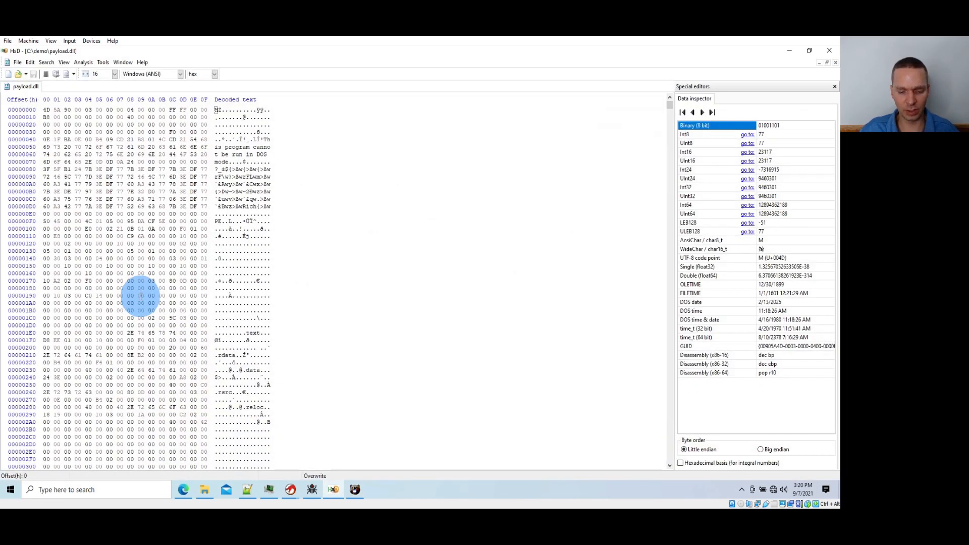
key(ctrl+g)
text(2DC00)
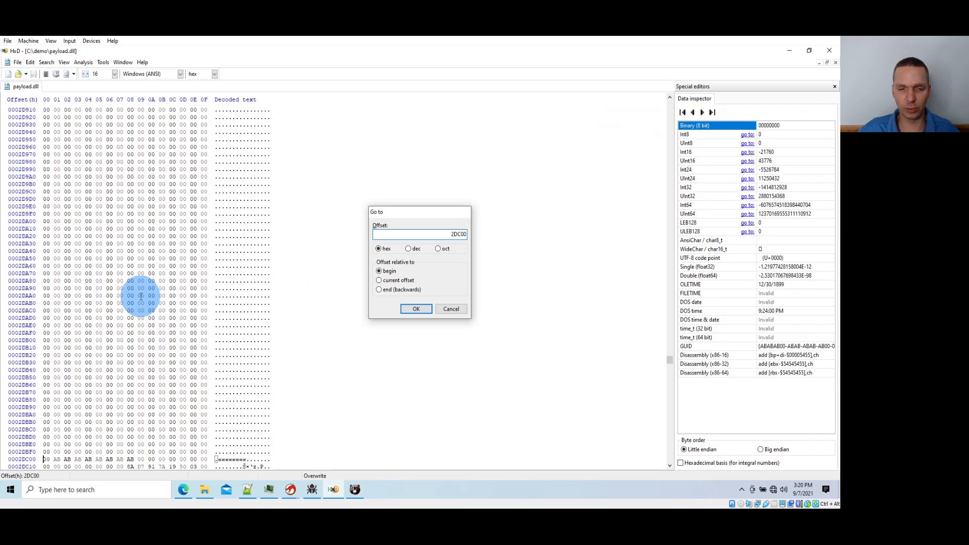
key(Return)
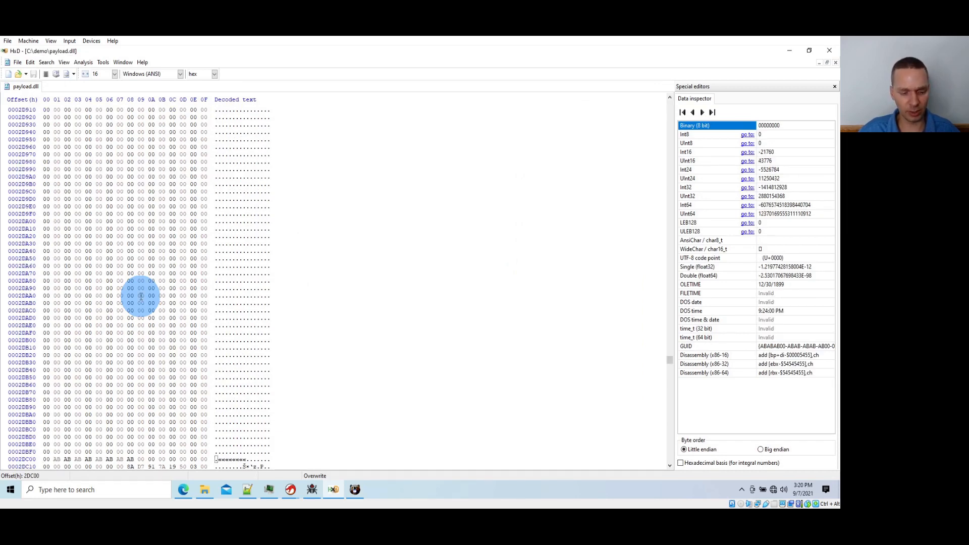
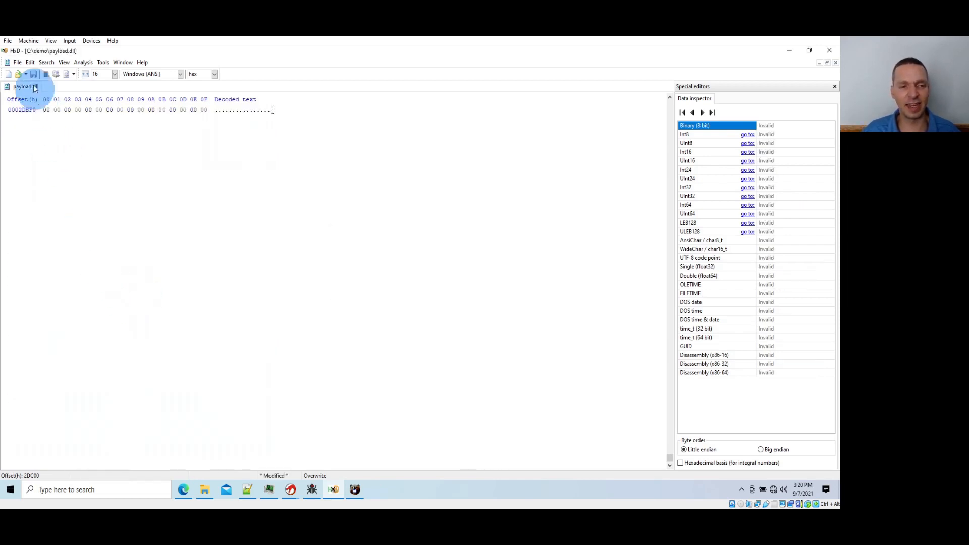
click(827, 50)
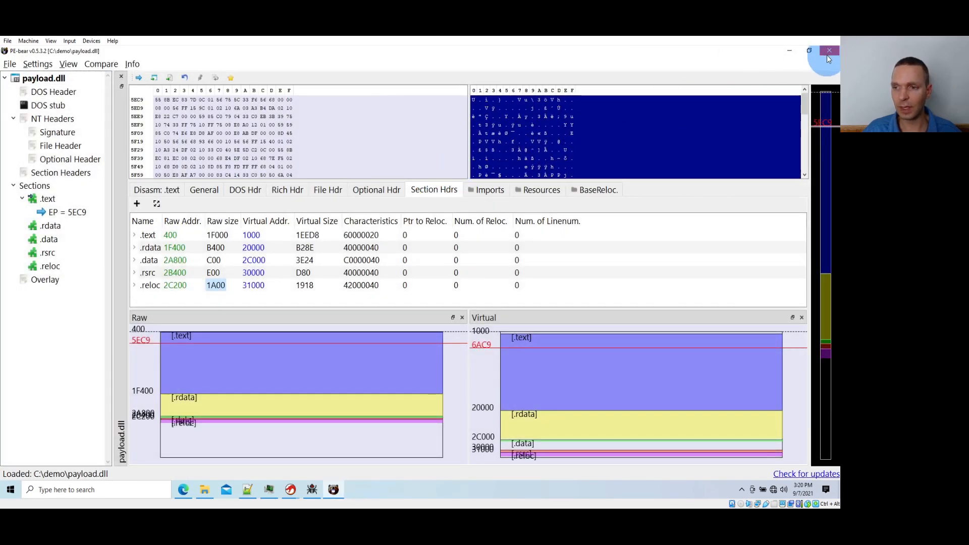
Reopen the trimmed payload.dll in PE-bear, check its sections and general file information with hashes, and close PE-bear.
click(828, 56)
drag(438, 232, 50, 217)
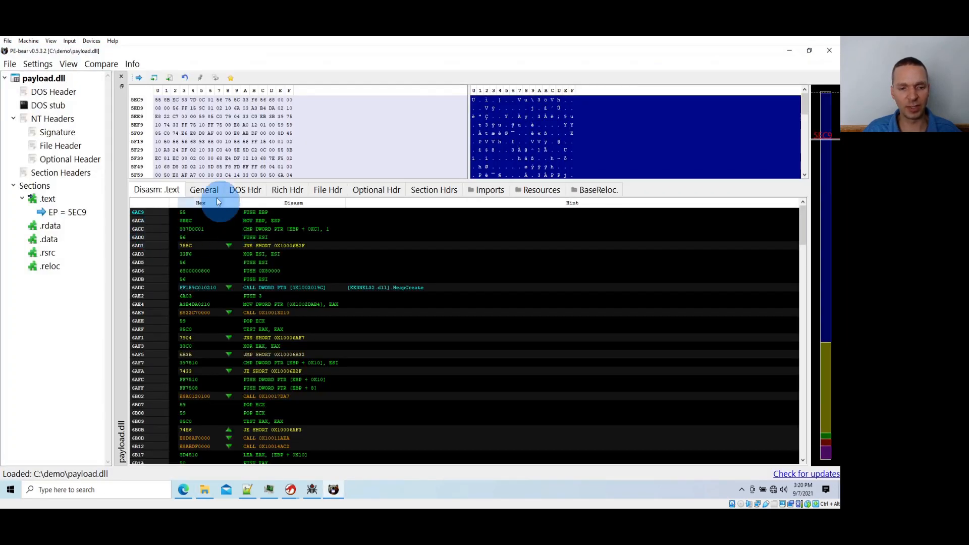
click(208, 192)
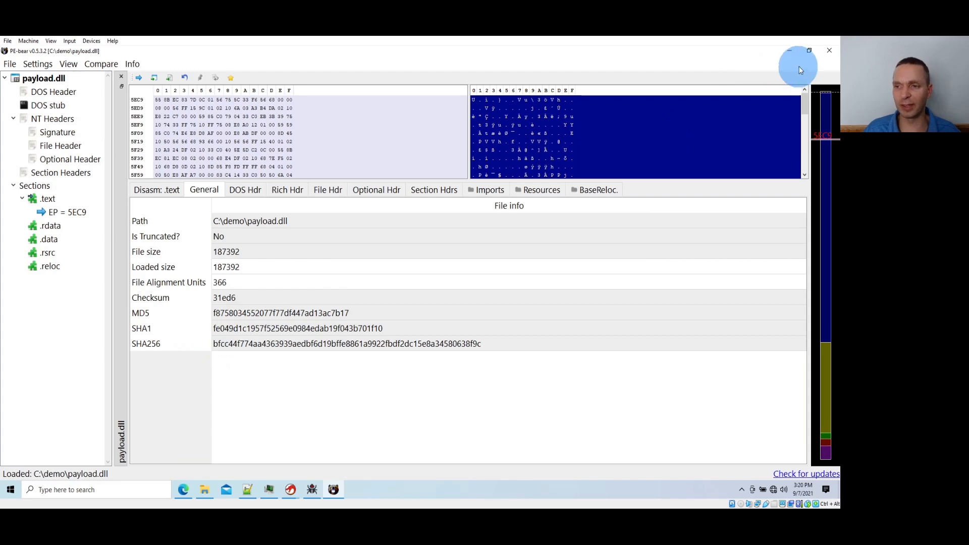
click(830, 51)
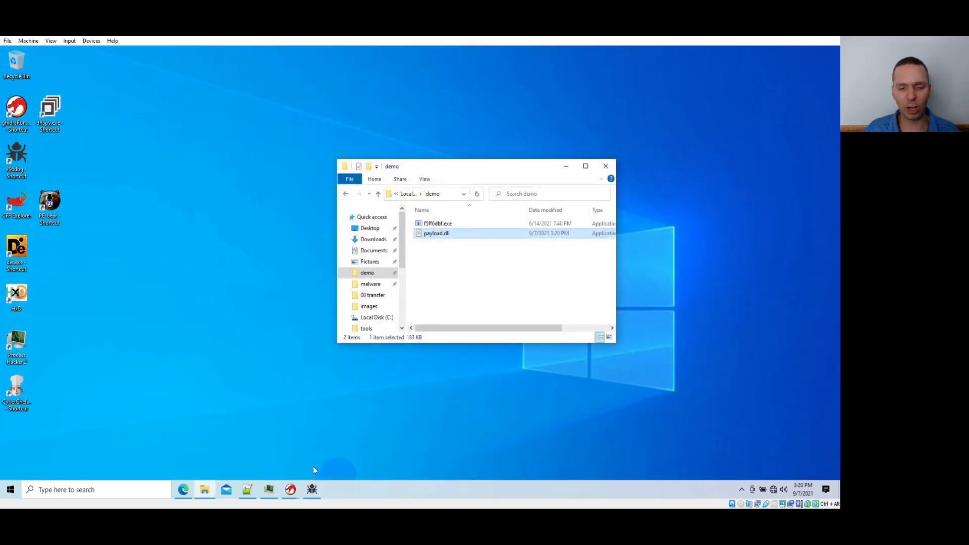
Switch to the Ghidra CodeBrowser holding payload.dll and show the entry function in a maximized Function Graph.
mouse_move(288, 493)
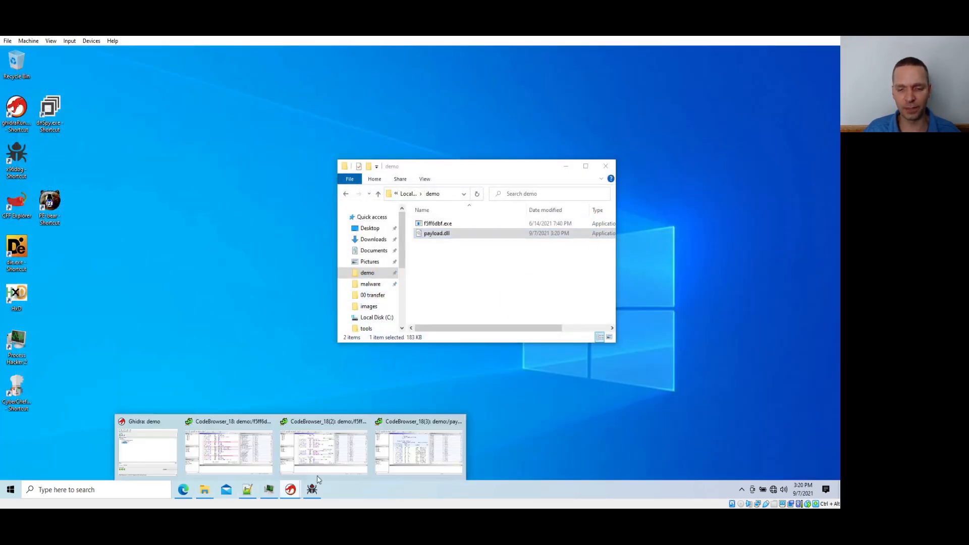
click(424, 441)
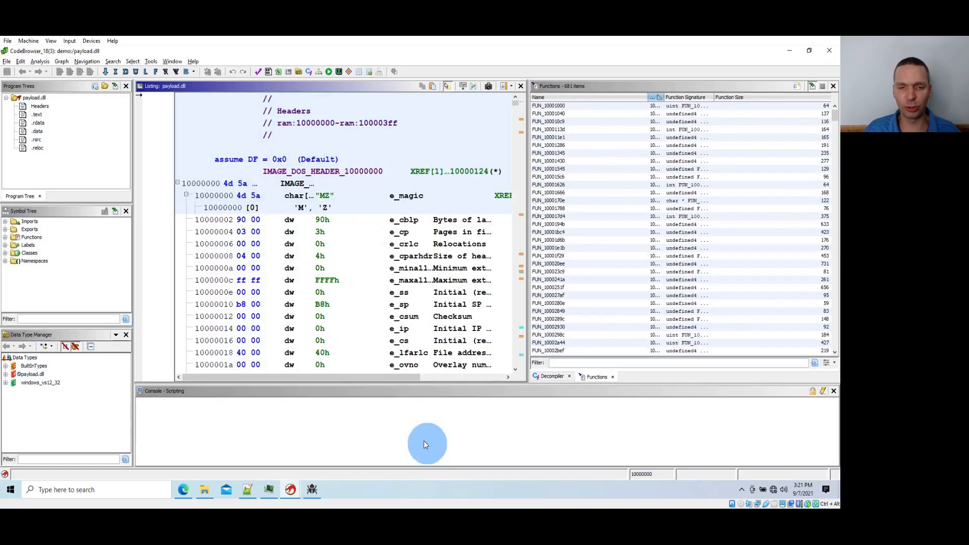
click(319, 72)
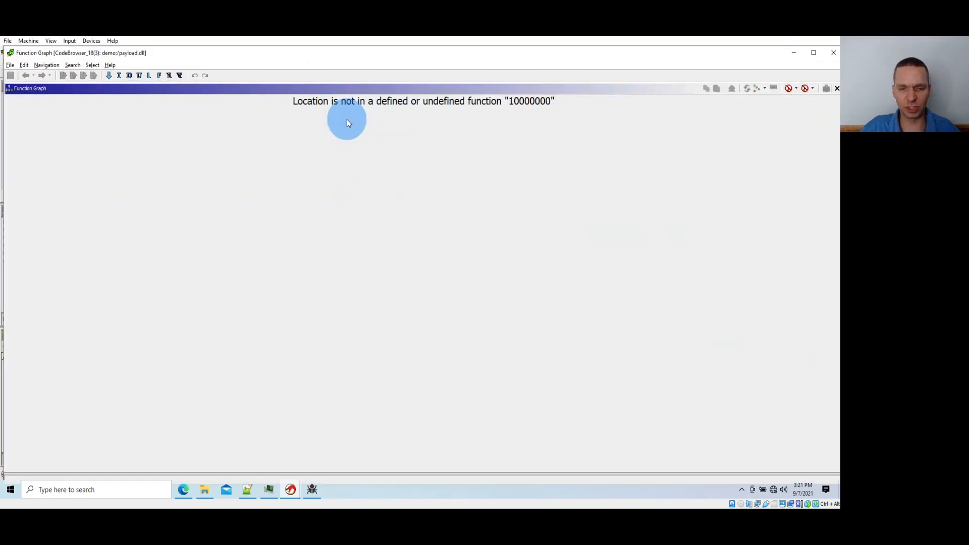
key(g)
key(Return)
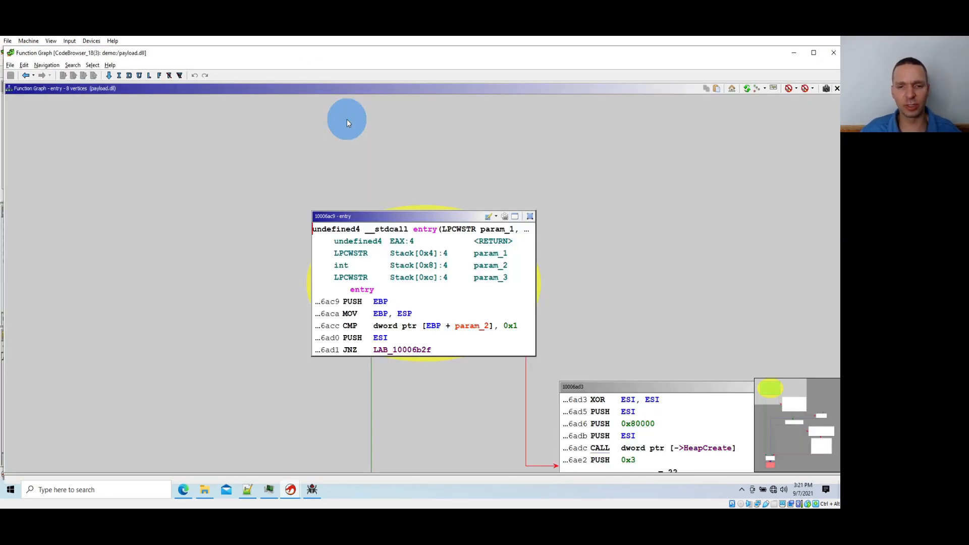
double_click(354, 58)
Trace the entry function's graph down to the CreateThread call and open the thread routine FUN_10006693 passed to it.
scroll(371, 195, down, 4)
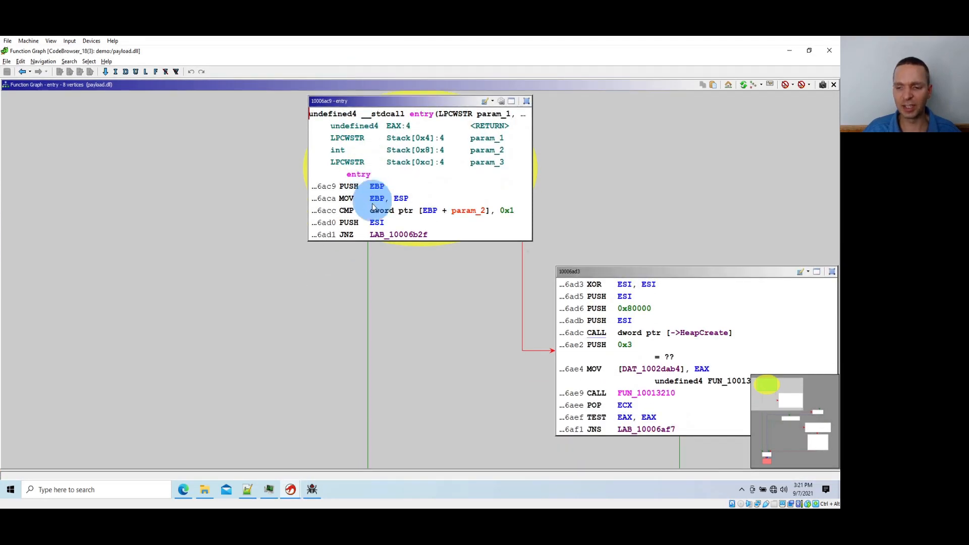
drag(413, 281, 245, 232)
scroll(282, 243, down, 1)
scroll(286, 245, down, 2)
drag(323, 265, 196, 227)
scroll(202, 227, down, 6)
drag(310, 305, 168, 233)
scroll(177, 227, down, 4)
drag(260, 259, 169, 231)
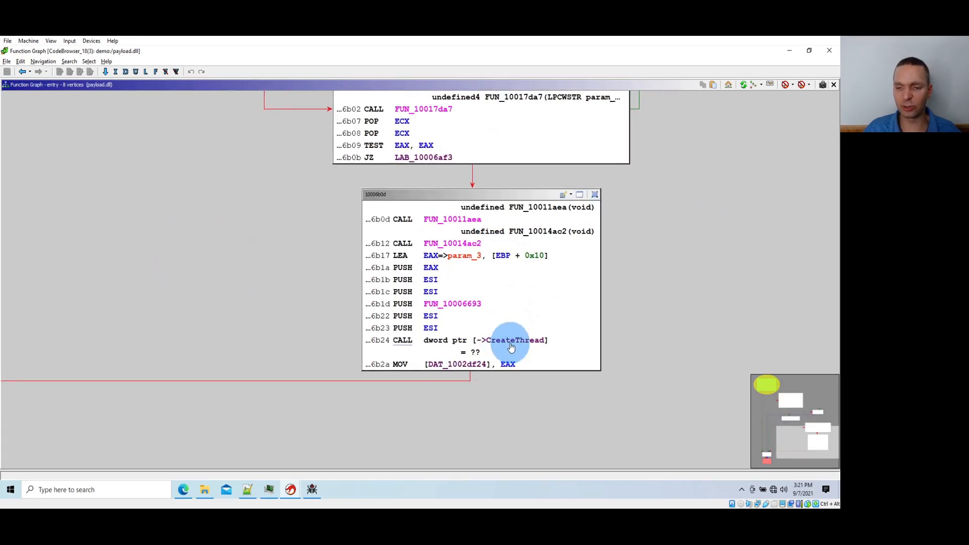
click(448, 305)
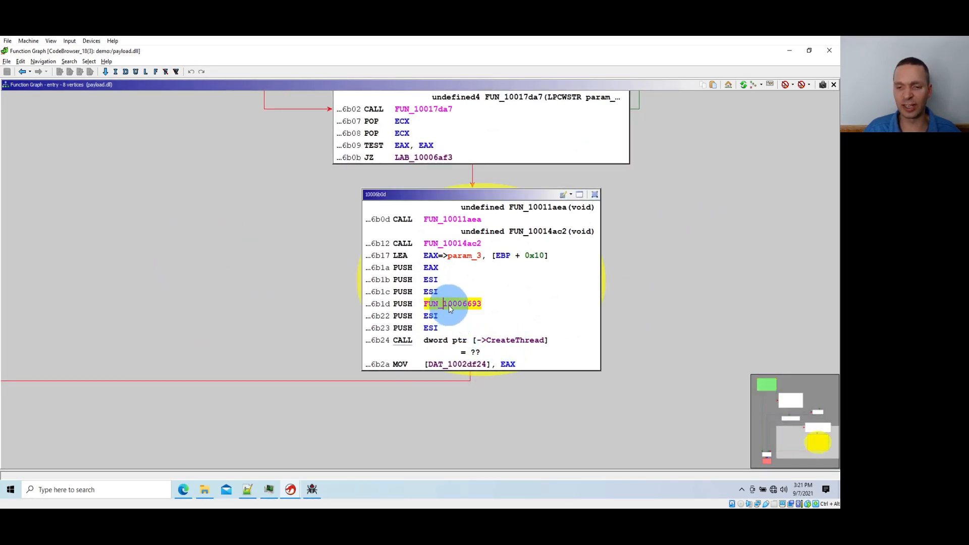
double_click(449, 305)
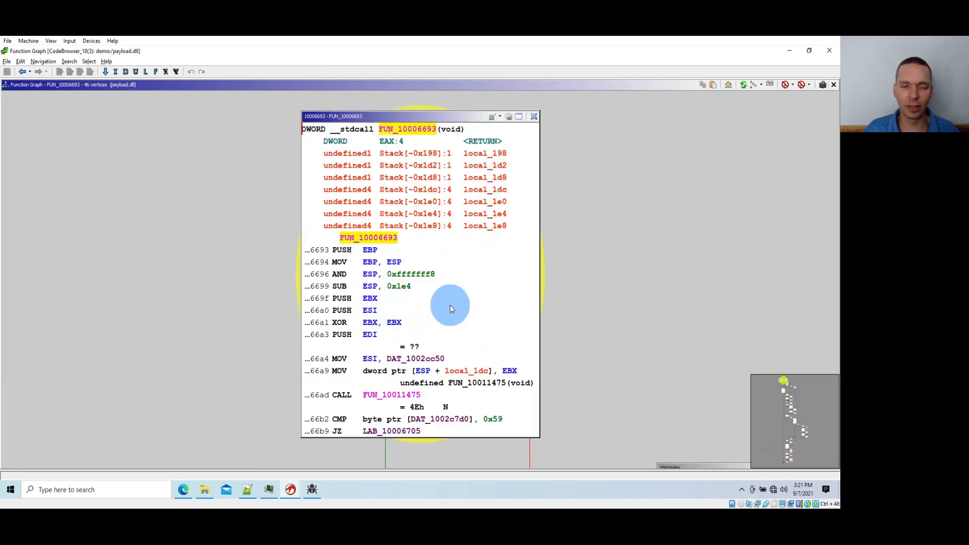
Examine the graph of FUN_10006693 through the strncpy/strncmp, FUN_10010035 and memset blocks, and close the graph window.
scroll(439, 306, down, 5)
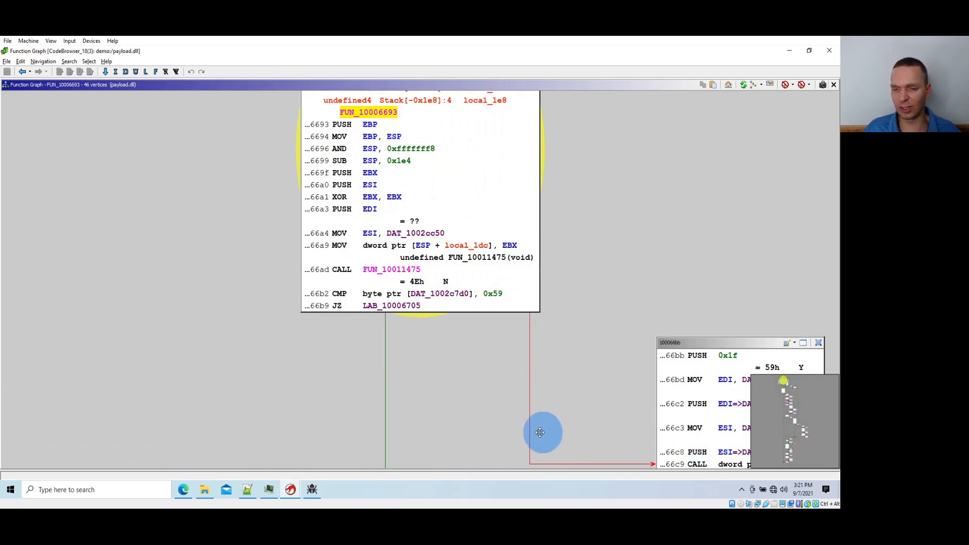
drag(448, 388, 323, 290)
scroll(385, 326, down, 8)
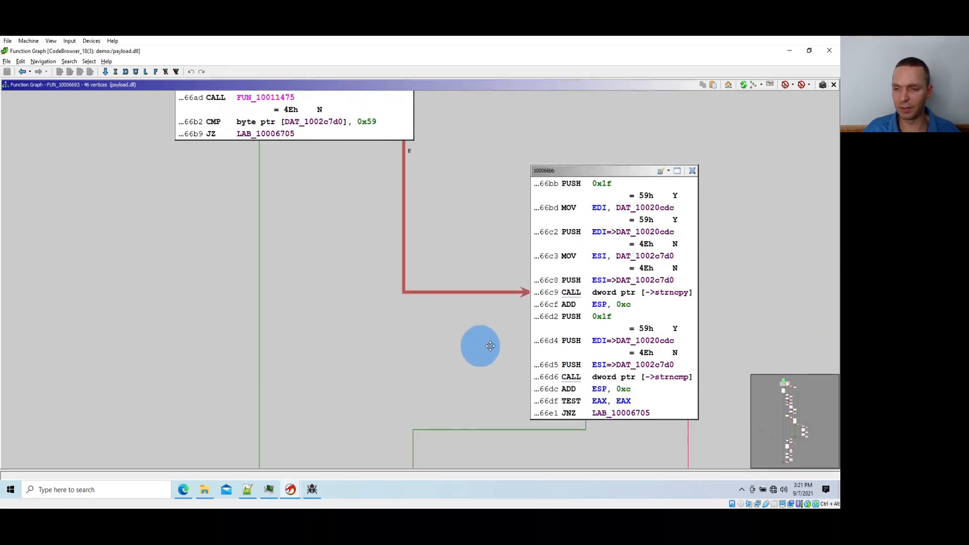
drag(548, 357, 375, 320)
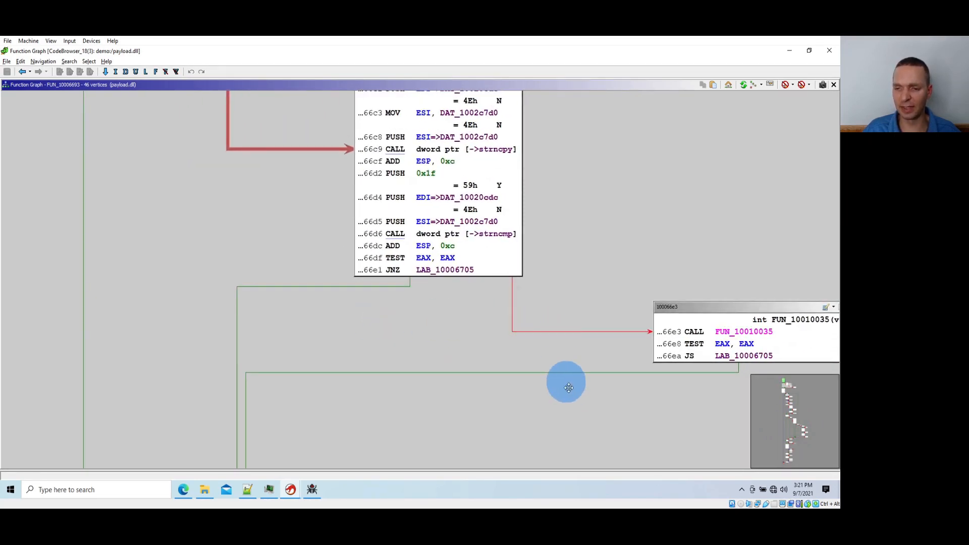
drag(565, 383, 316, 321)
drag(448, 351, 288, 280)
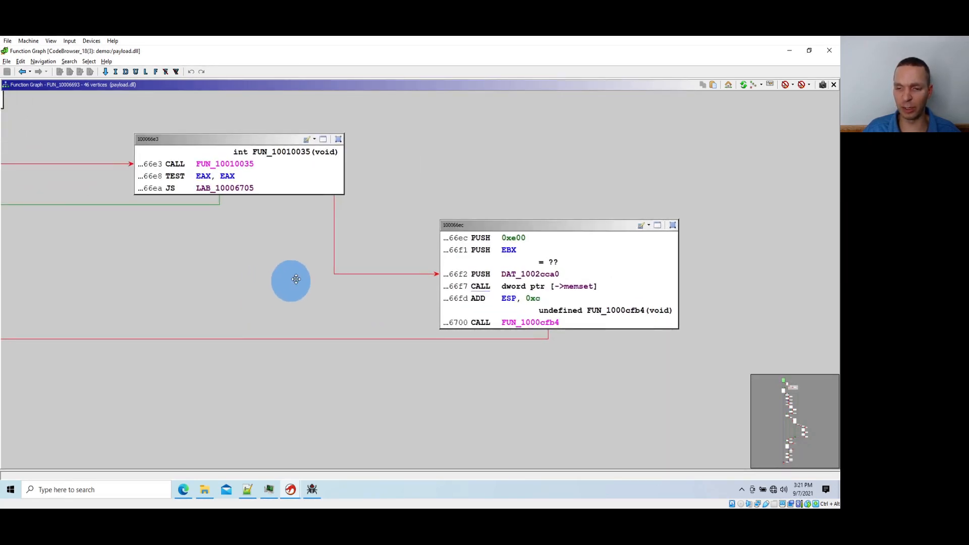
click(826, 51)
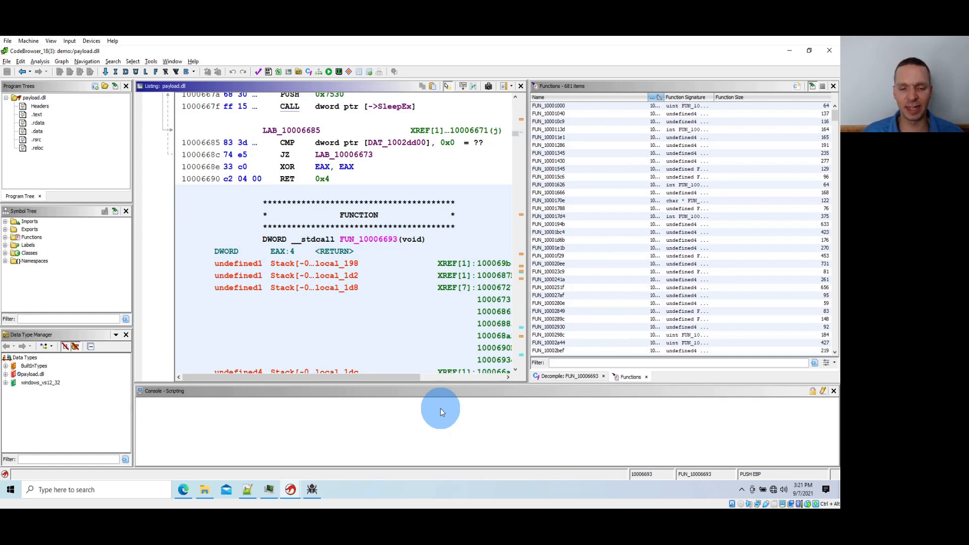
Switch to Notepad++ and review the program flow notes in qbot_program_flow.txt.
click(247, 490)
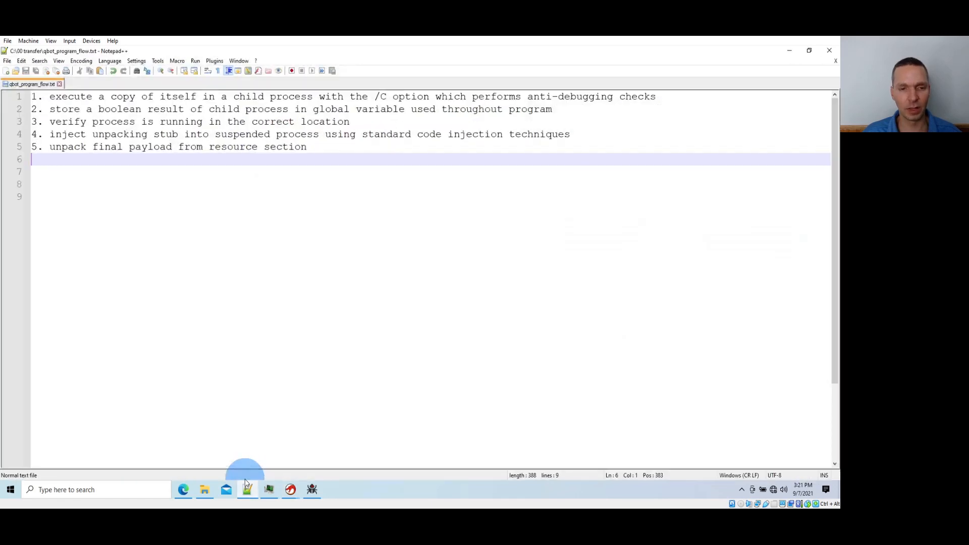
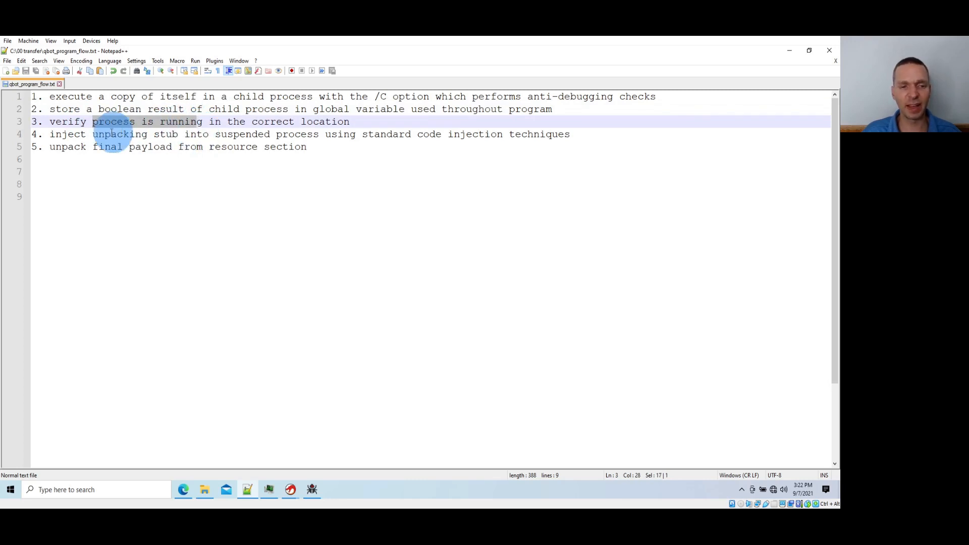
Review the unpacking stub and final payload items in the program flow notes, and minimize Notepad++.
drag(93, 134, 181, 134)
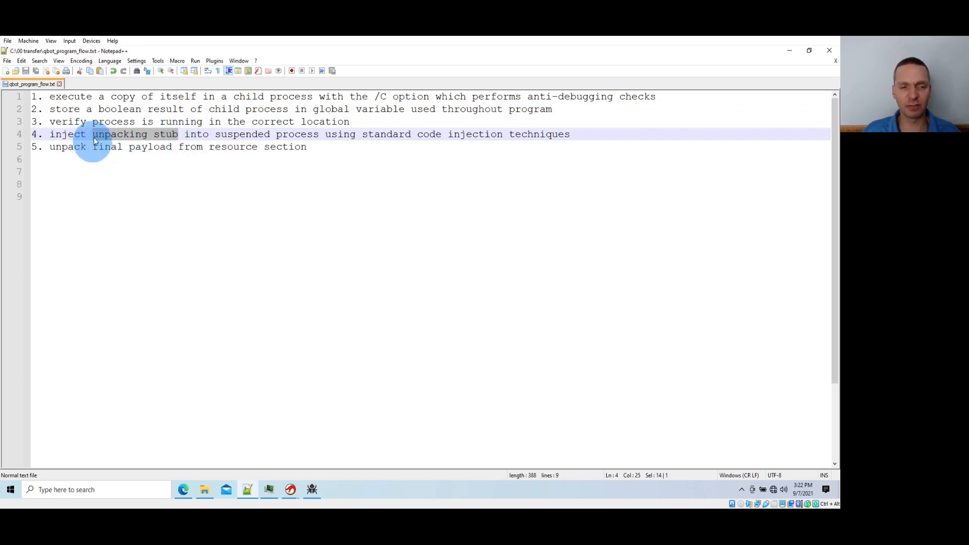
drag(93, 146, 165, 147)
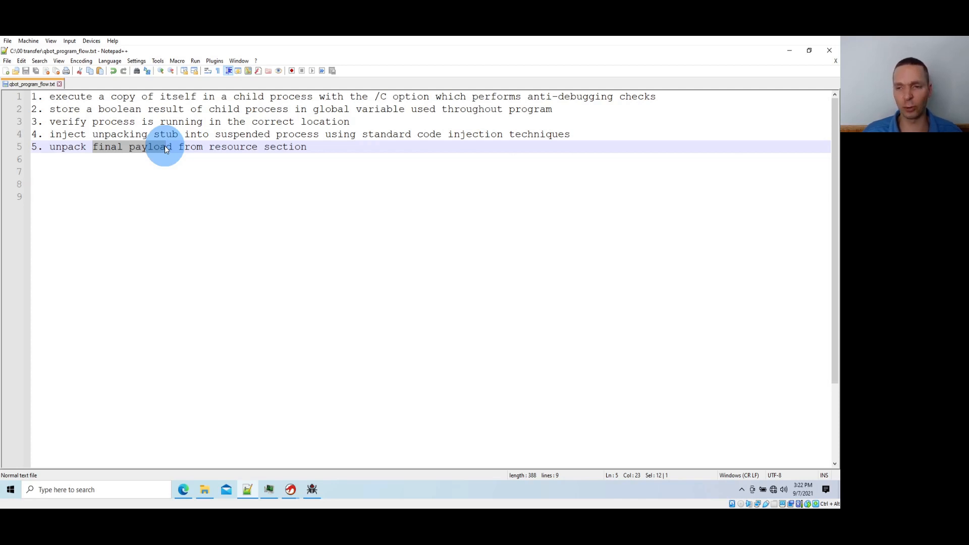
click(790, 51)
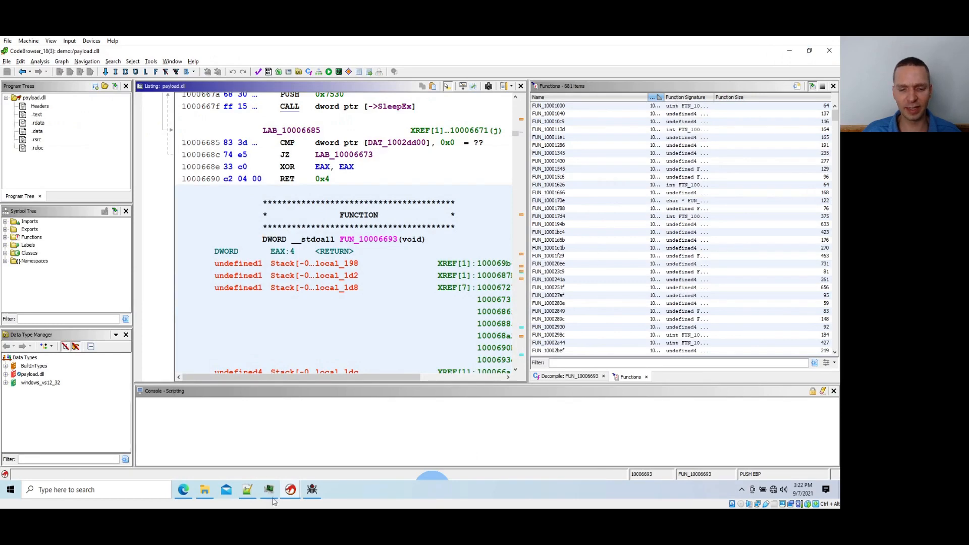
Switch to the Ghidra CodeBrowser holding f5ff6dbf_annotated_partial and show the entry function in a maximized Function Graph.
click(291, 496)
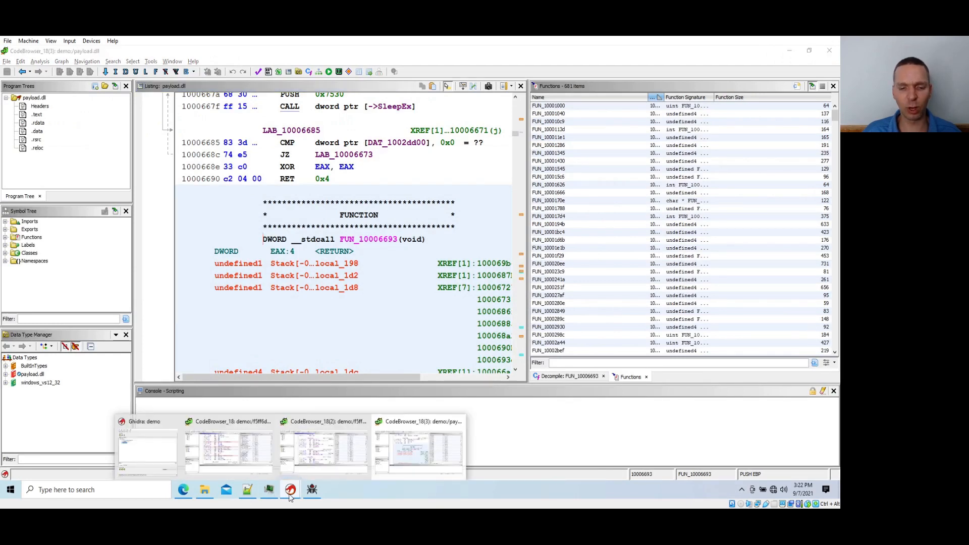
click(247, 449)
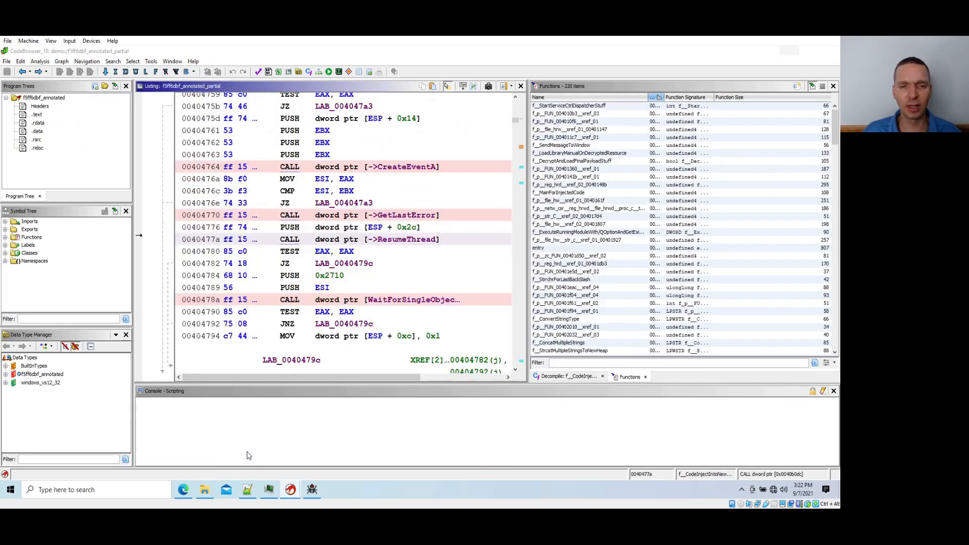
click(319, 73)
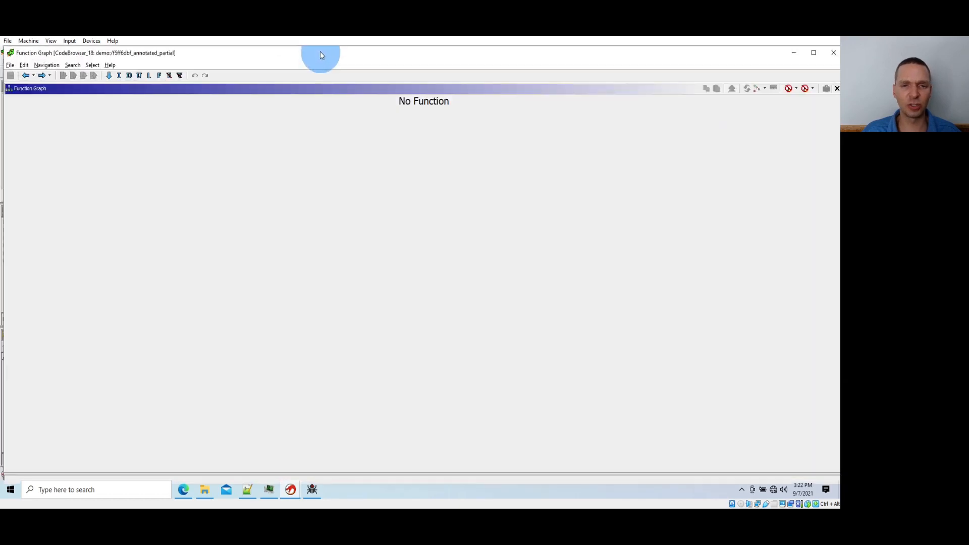
double_click(320, 53)
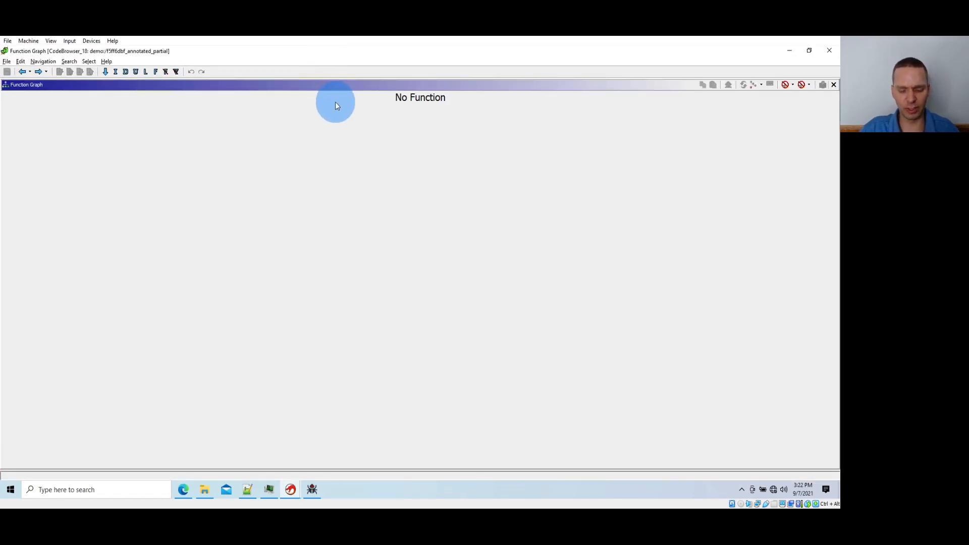
key(g)
key(Return)
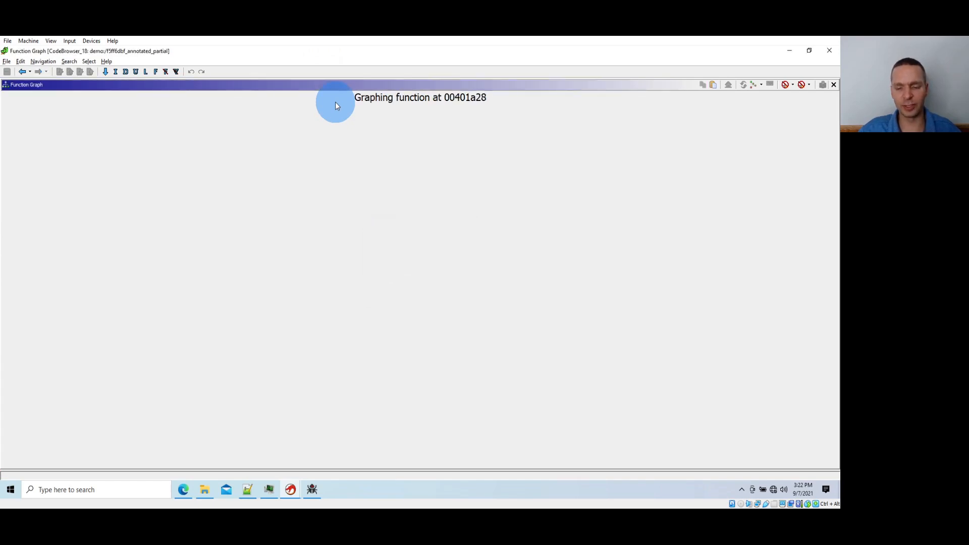
Trace the entry function's graph from the GetCommandLineW call to the pNumArgs comparison in block LAB_00401ac0.
scroll(323, 161, down, 2)
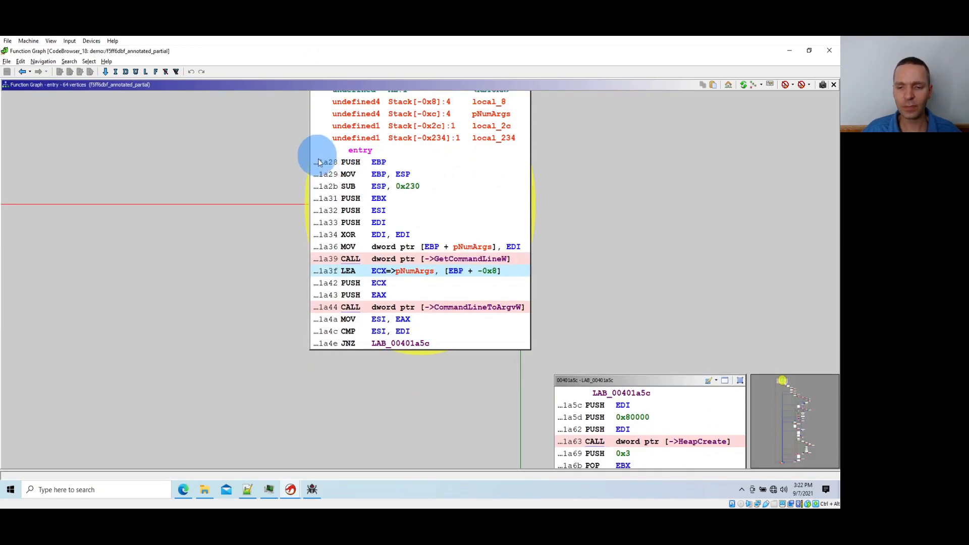
drag(451, 374, 294, 244)
scroll(306, 242, down, 3)
drag(403, 336, 262, 196)
drag(437, 342, 234, 223)
drag(385, 288, 286, 233)
mouse_move(318, 335)
mouse_down()
mouse_move(251, 198)
mouse_move(316, 270)
mouse_move(315, 255)
mouse_up()
scroll(460, 234, down, 5)
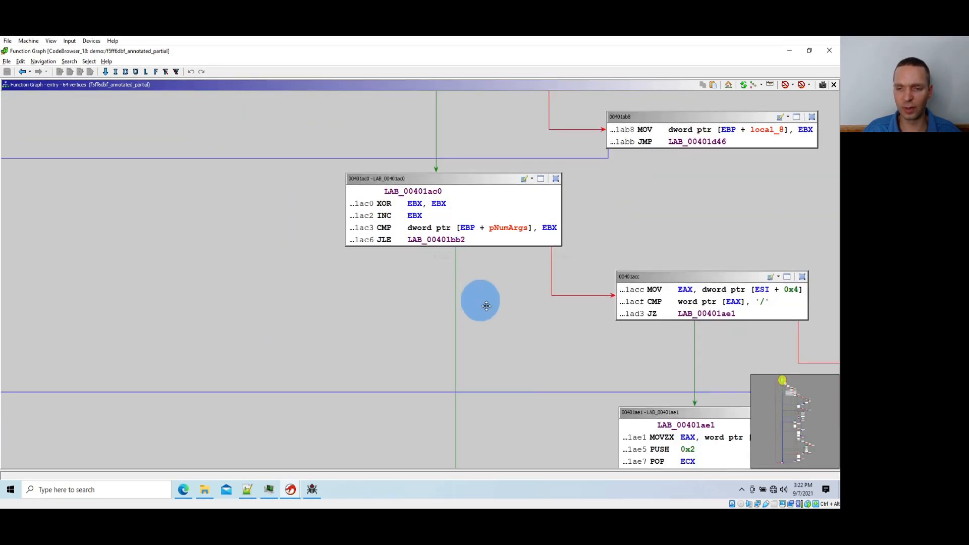
drag(485, 305, 336, 267)
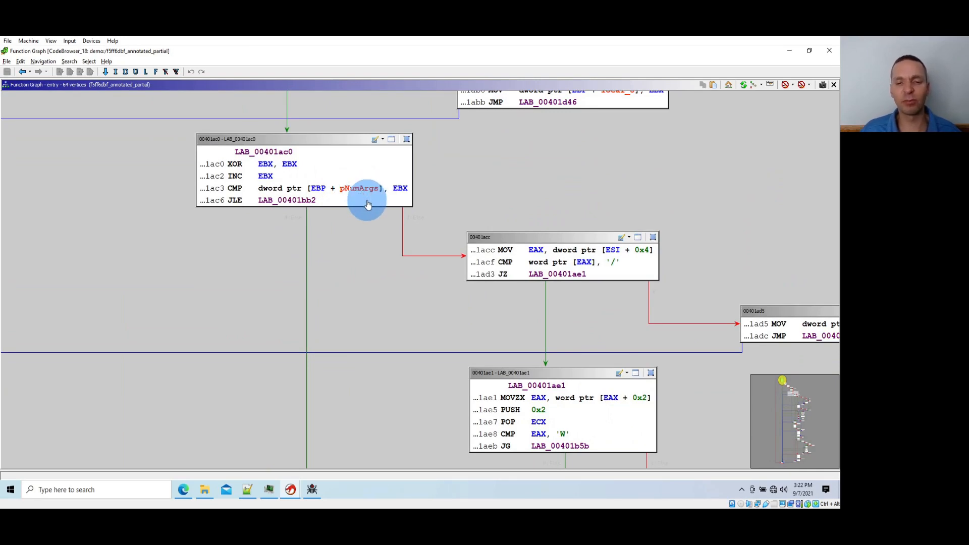
Examine the command-line argument comparisons with '/' at 00401acf and 'W' at 00401ae8.
drag(359, 242, 167, 189)
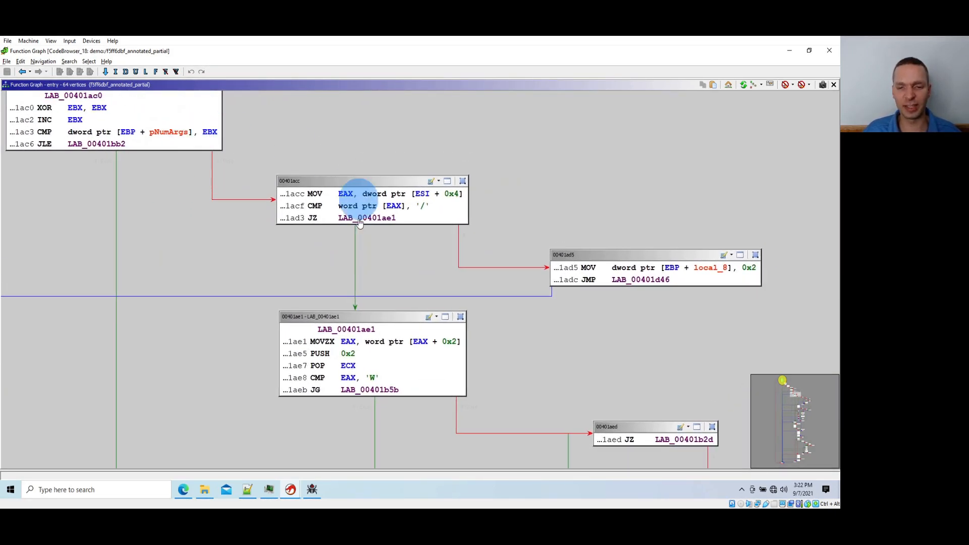
drag(270, 261, 216, 218)
click(366, 162)
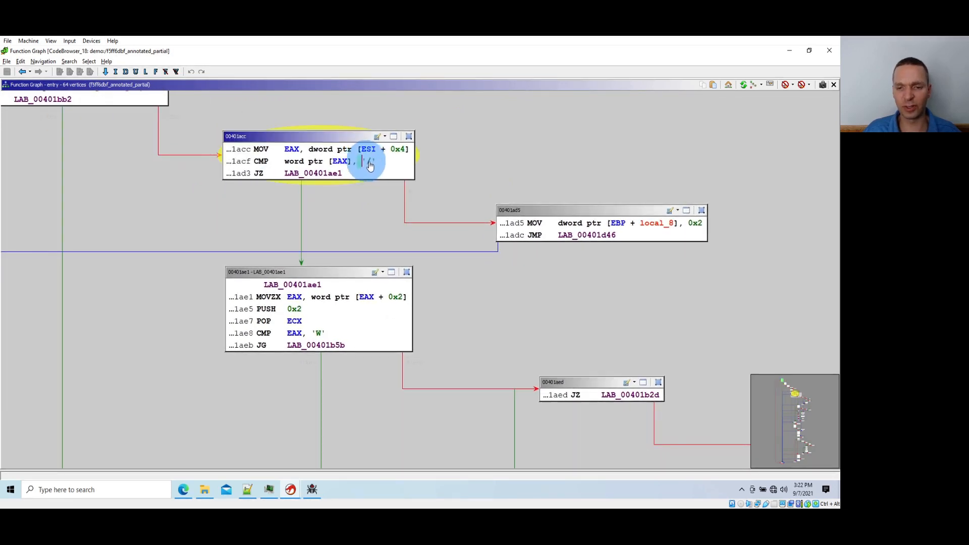
scroll(388, 176, down, 3)
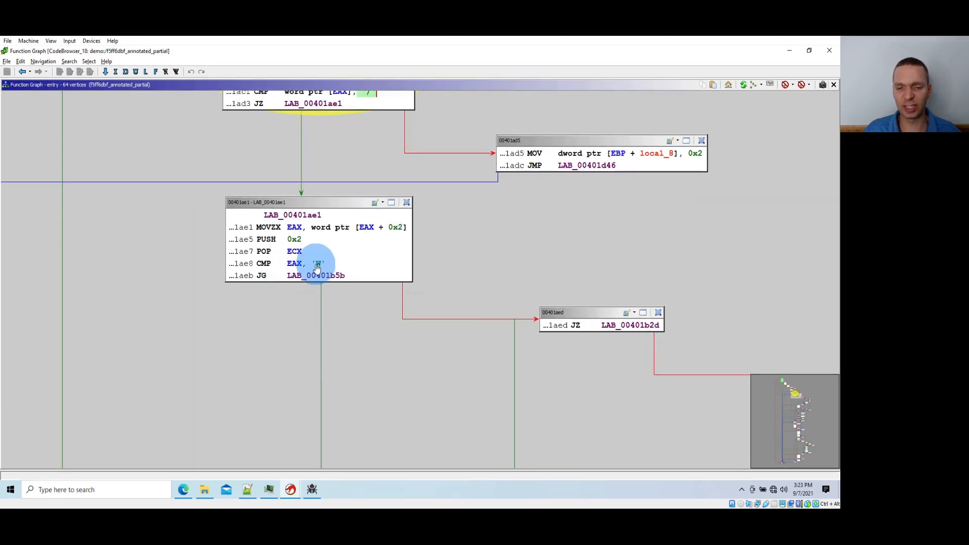
Convert the 0x43 operand of the SUB instruction at 00401aef to a character sequence.
drag(385, 329, 220, 221)
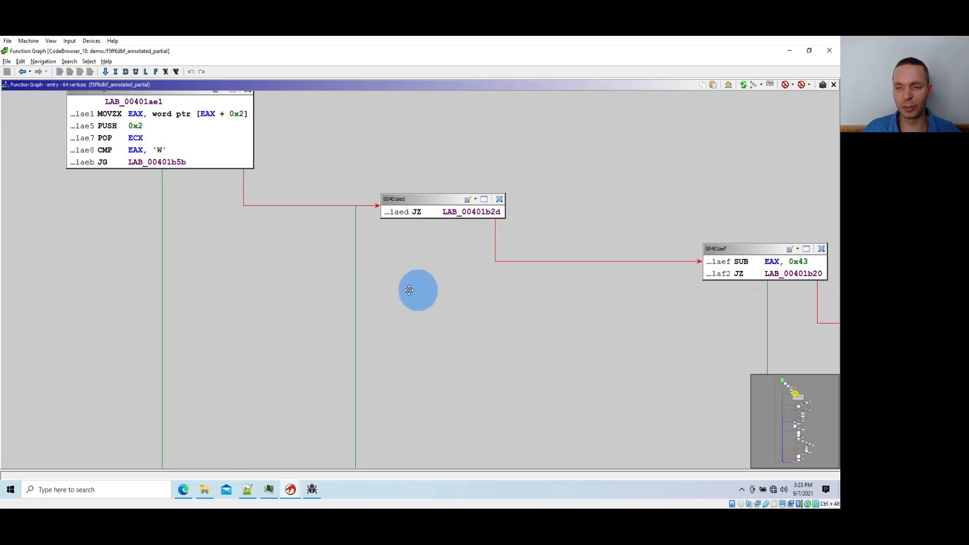
drag(409, 291, 241, 256)
drag(430, 276, 231, 278)
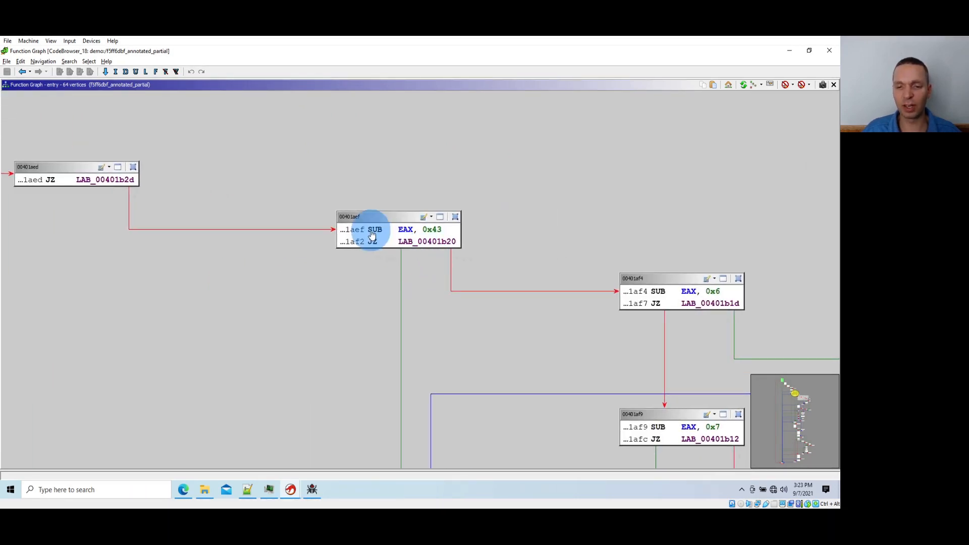
click(436, 231)
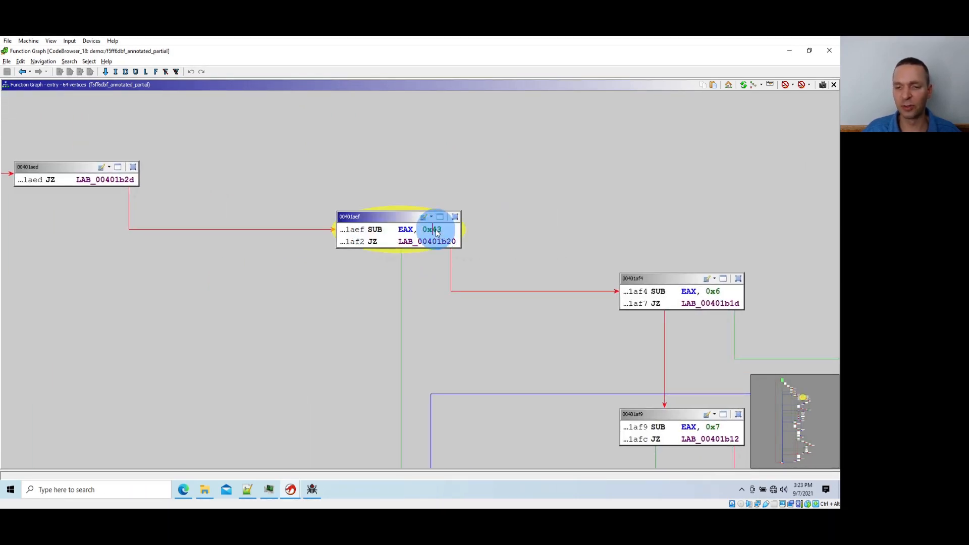
right_click(437, 232)
mouse_move(507, 360)
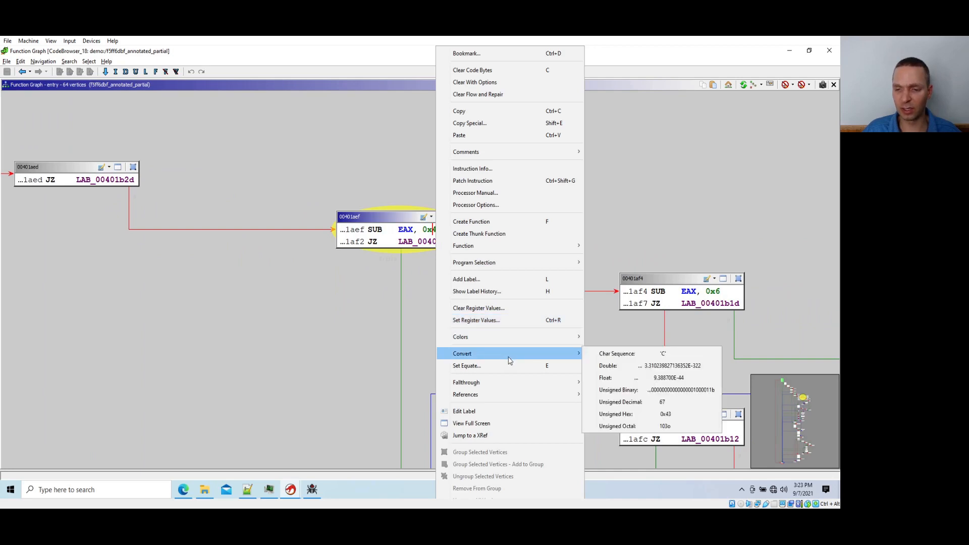
click(631, 359)
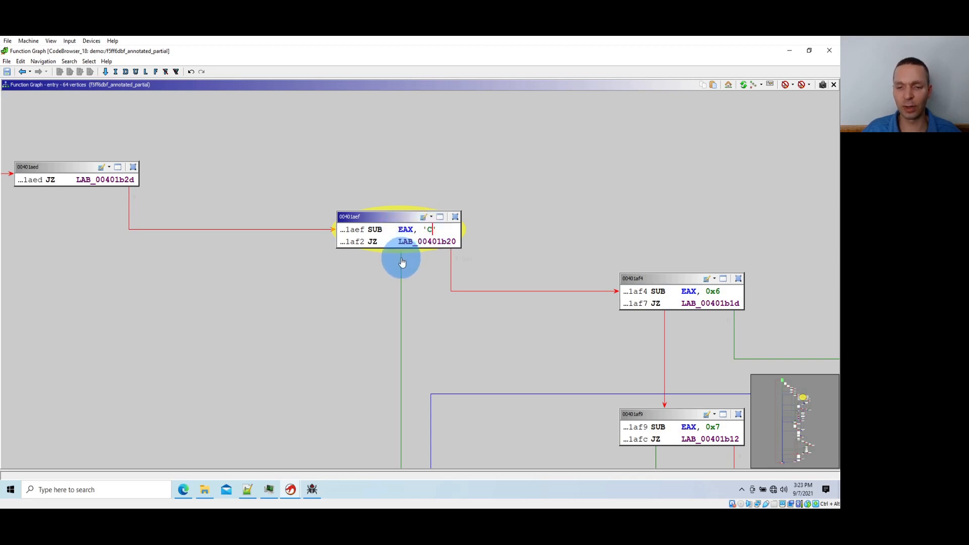
Follow the 'C' branch to LAB_00401b20, open f__AntiDebugCheckMultiple and view its chain of anti-VM check calls.
double_click(401, 260)
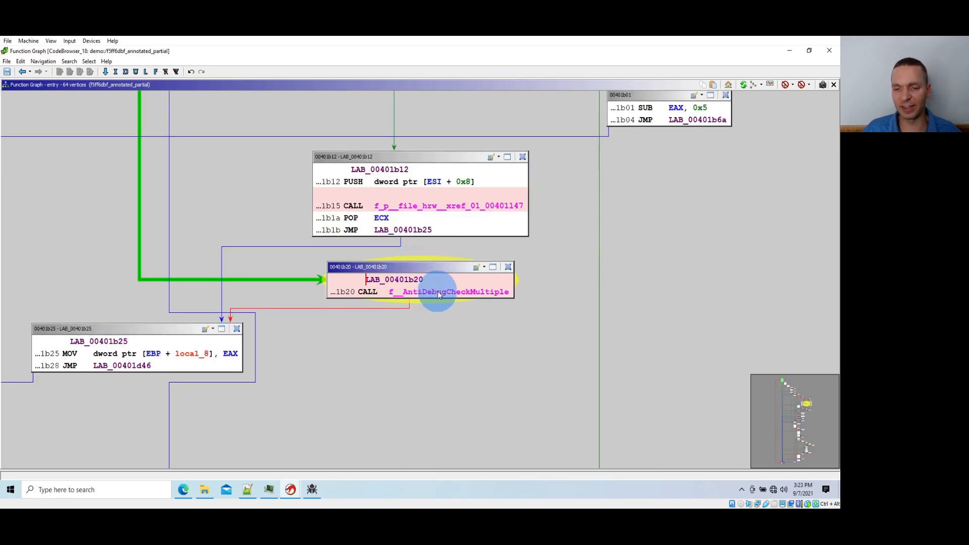
double_click(443, 293)
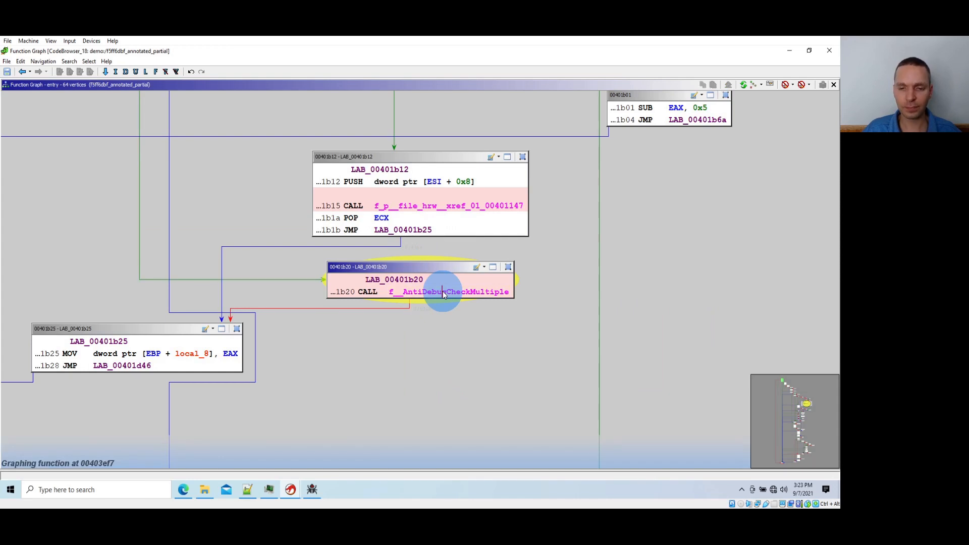
scroll(378, 255, down, 6)
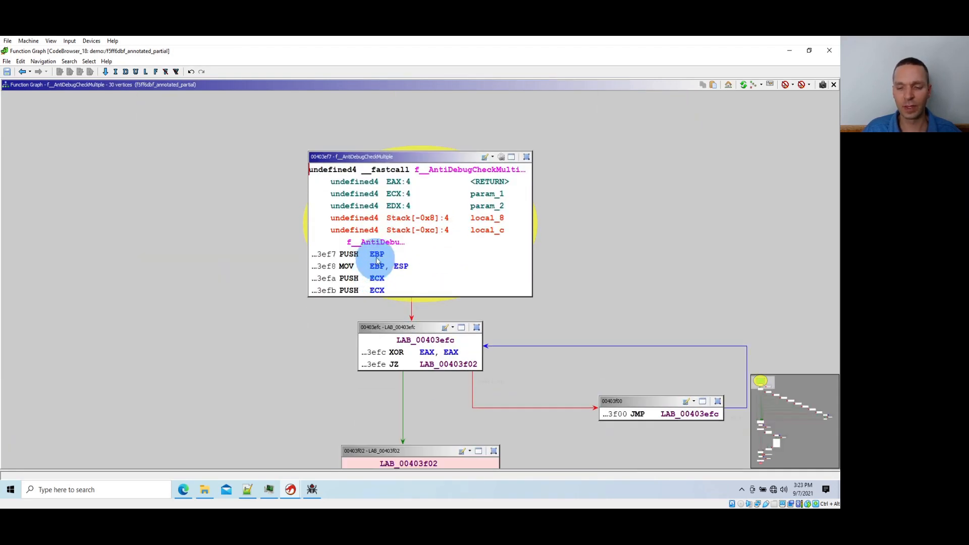
scroll(406, 300, down, 2)
drag(390, 383, 284, 287)
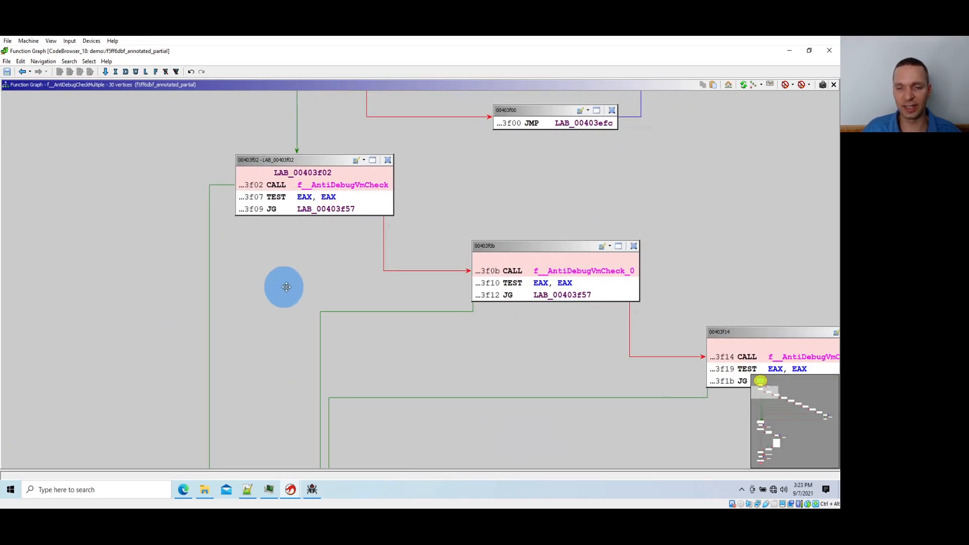
Open f__AntiDebugVmCheck and examine its IN instruction, the "VMXh" and 0xa operands, and the "VMXh" comparison at LAB_00403472.
double_click(349, 185)
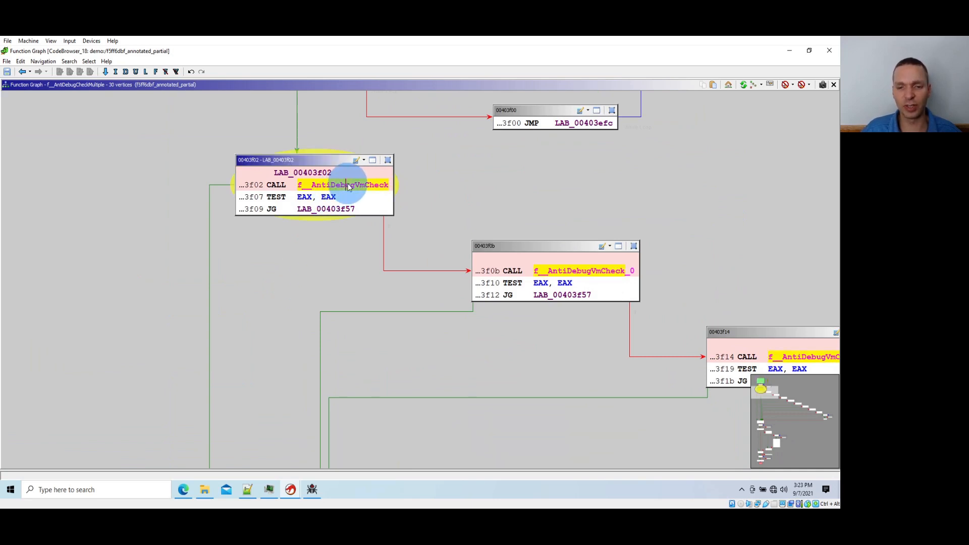
scroll(345, 199, down, 15)
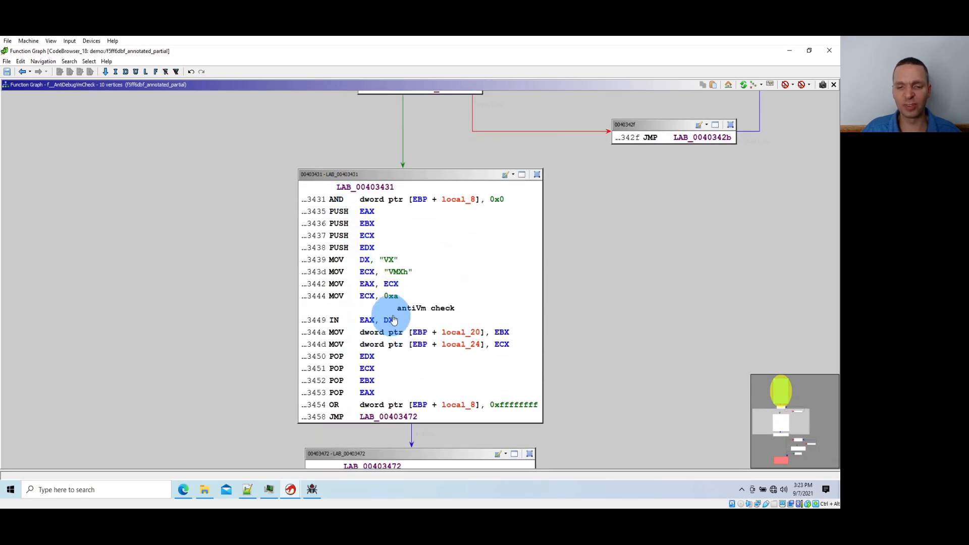
click(322, 320)
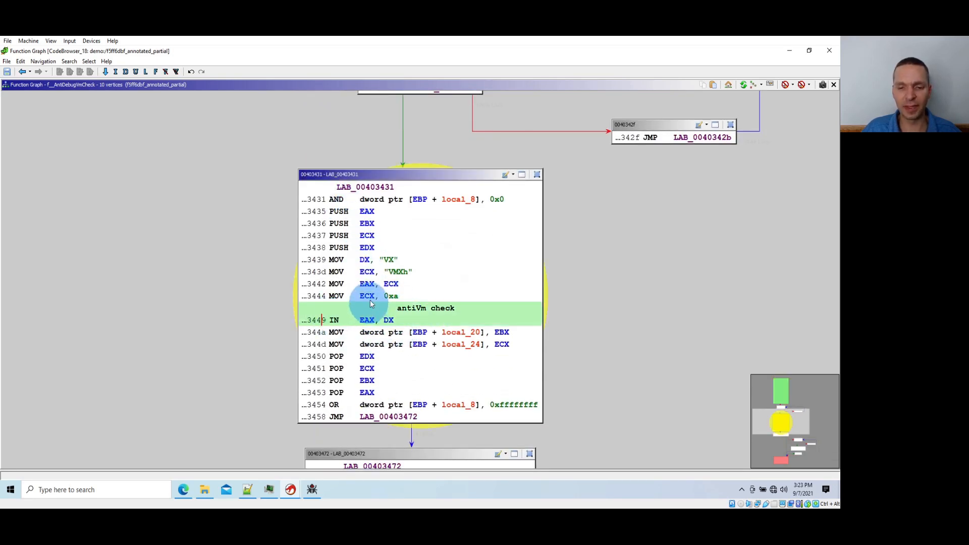
click(411, 272)
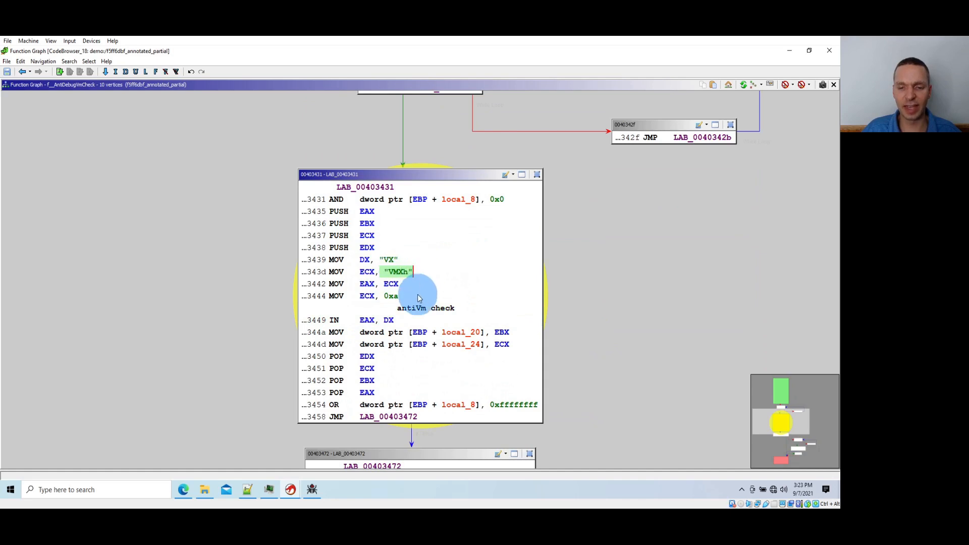
scroll(381, 296, down, 2)
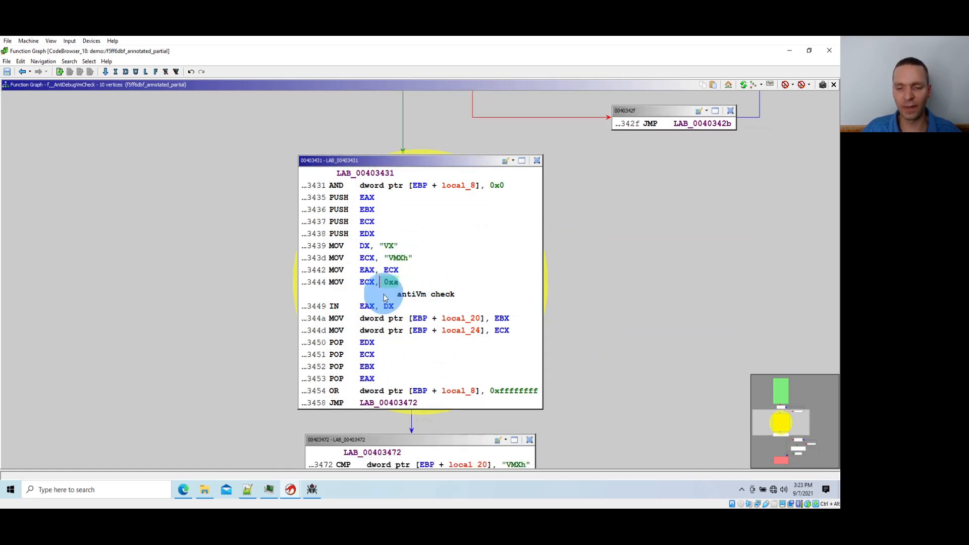
click(531, 423)
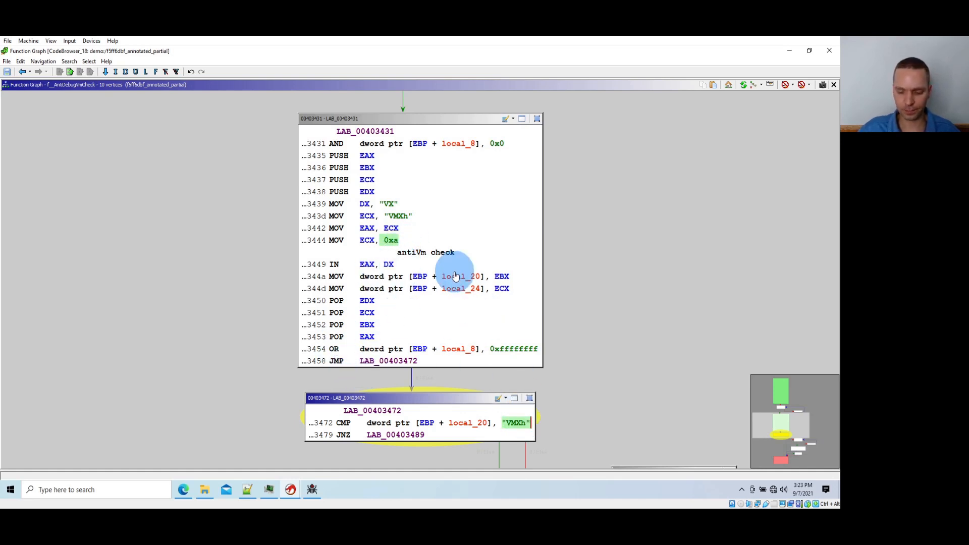
Return to f__AntiDebugCheckMultiple, open f__AntiDebugVmCheck_0 and examine its 0x14 operand, IN instruction and 0x10 comparison.
key(alt+Left)
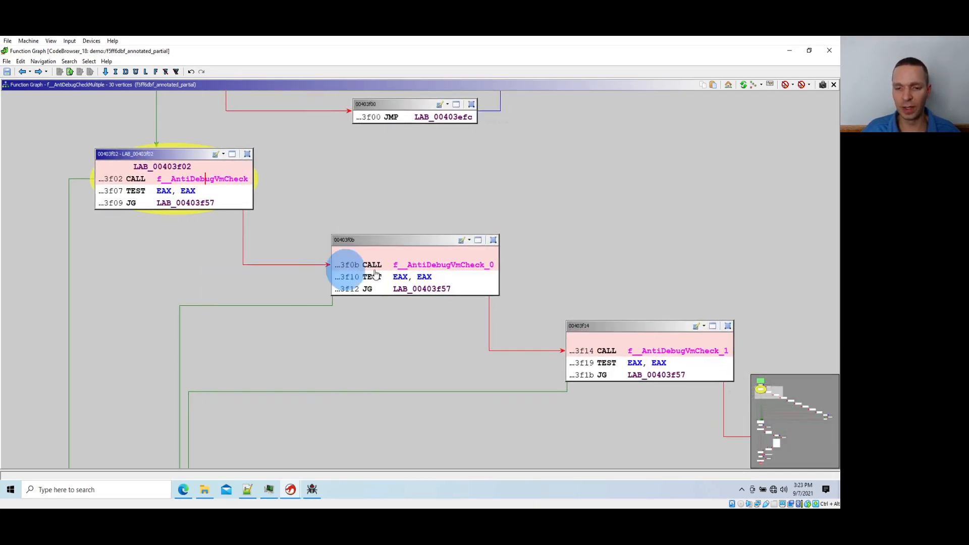
click(459, 264)
double_click(458, 264)
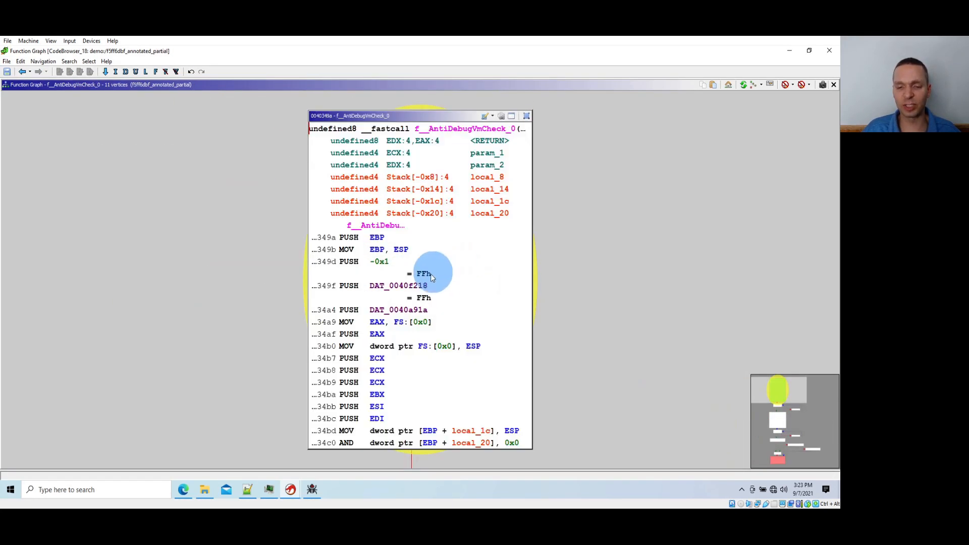
scroll(442, 282, down, 8)
scroll(443, 283, down, 2)
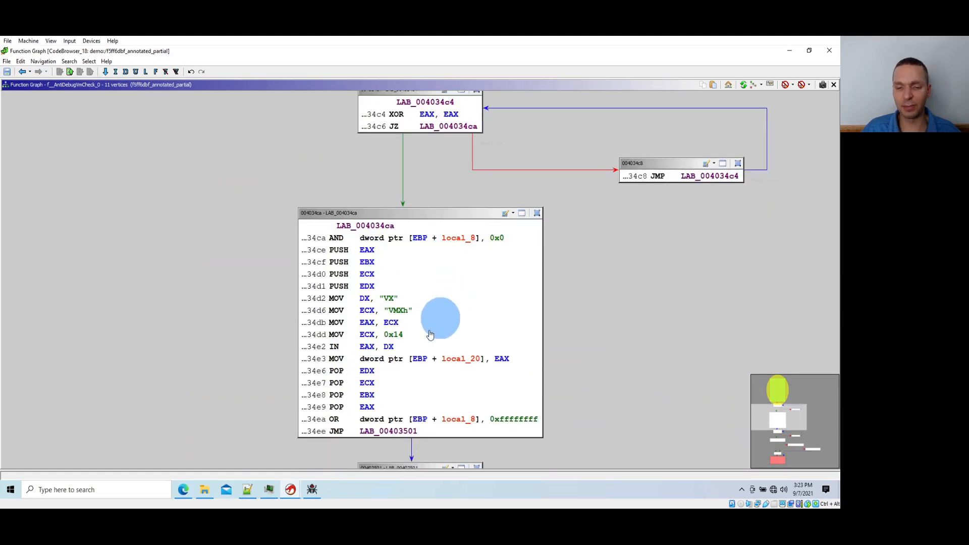
drag(404, 335, 368, 337)
click(398, 346)
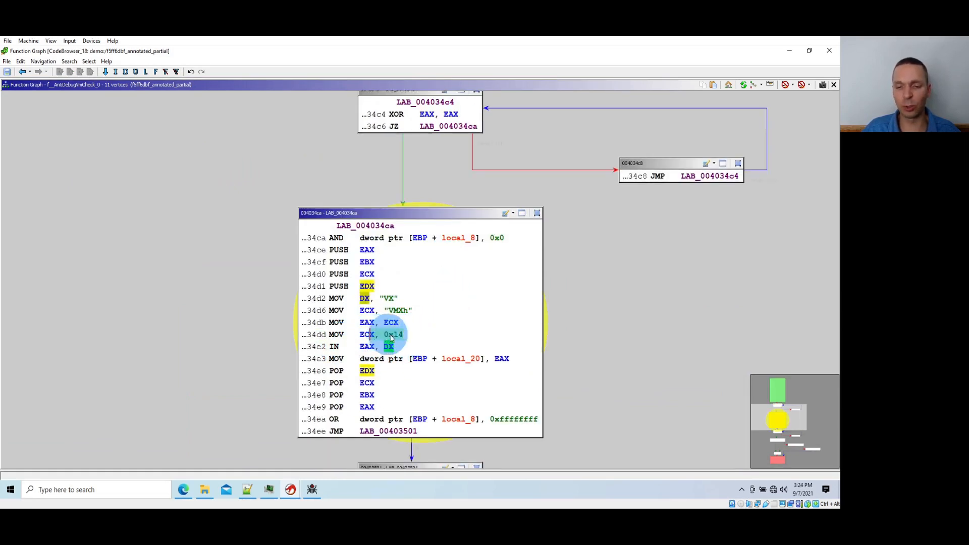
scroll(401, 337, down, 5)
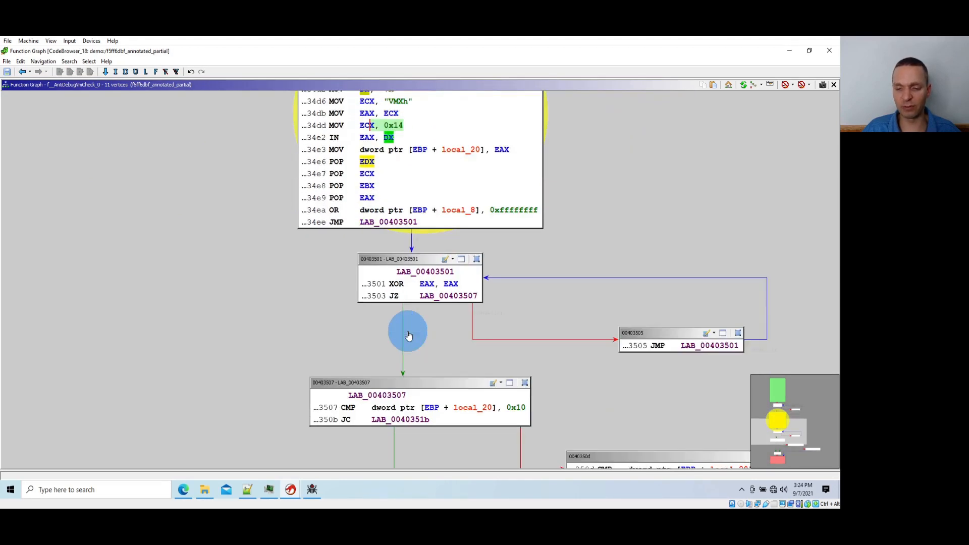
click(517, 338)
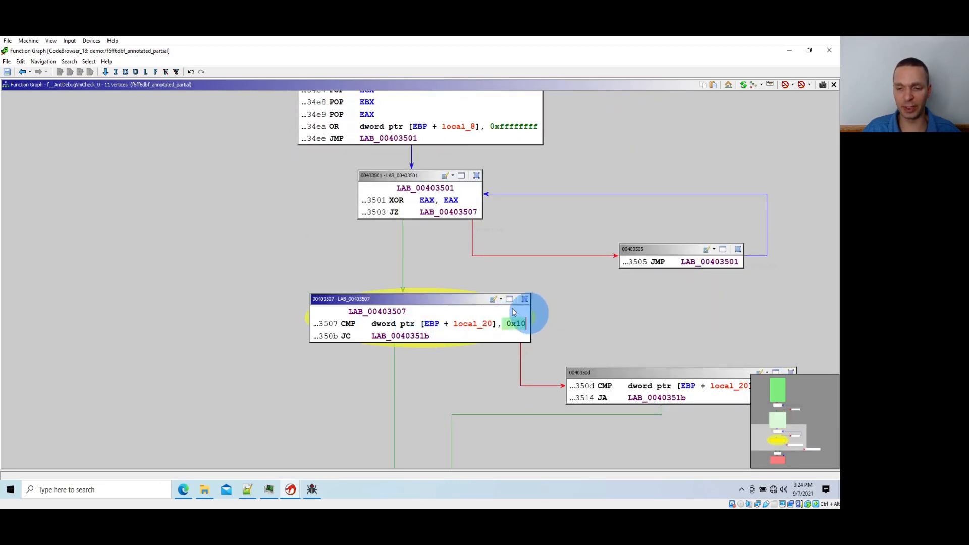
Go back to block LAB_004034ca and re-examine the IN instruction at 004034e2 with its DX operand.
scroll(474, 297, up, 1)
scroll(475, 297, up, 3)
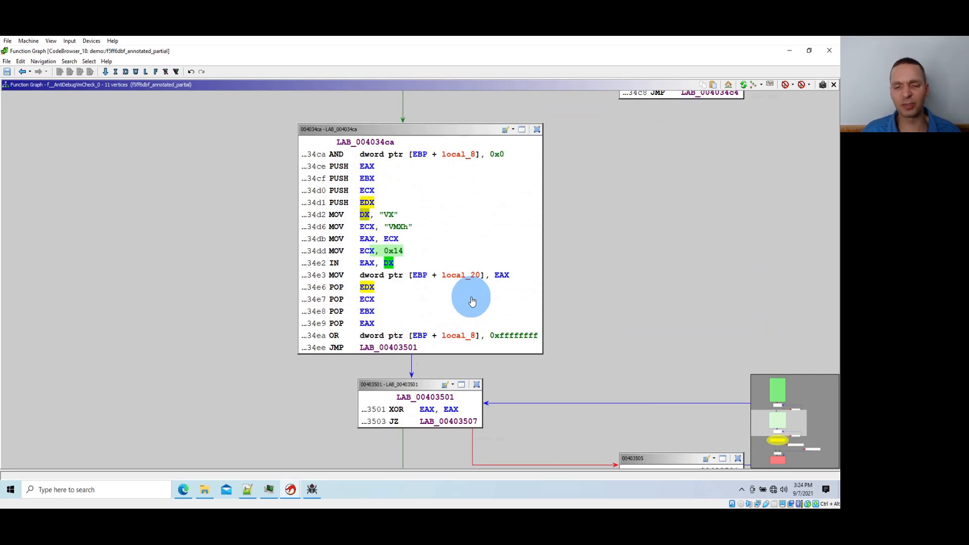
click(404, 266)
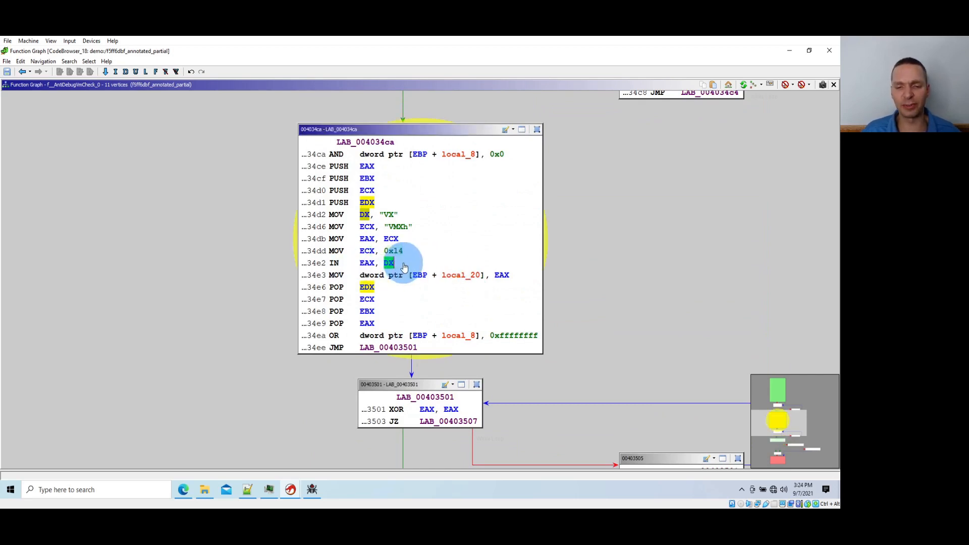
click(330, 263)
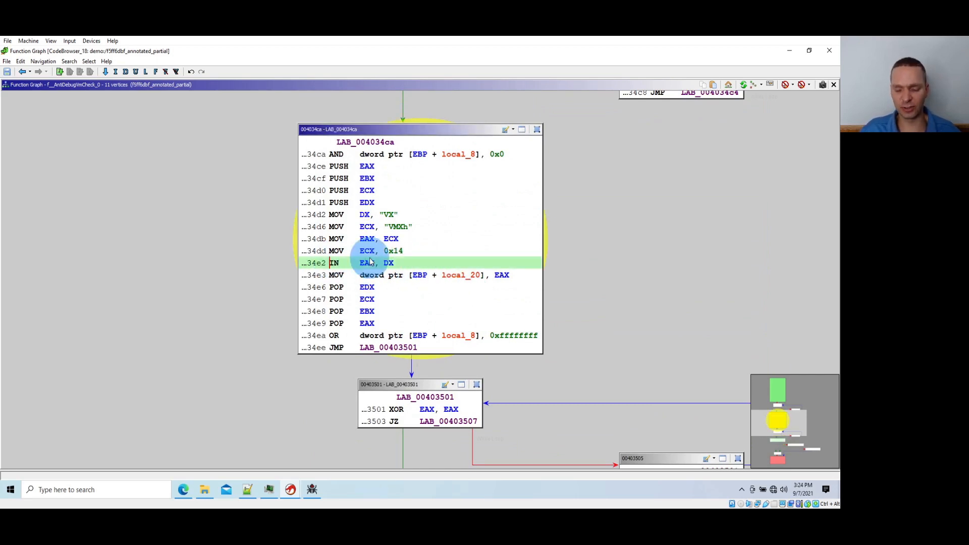
Return to f__AntiDebugCheckMultiple and open the next check in the chain, f__AntiDebugVmCheck_1.
key(alt+Left)
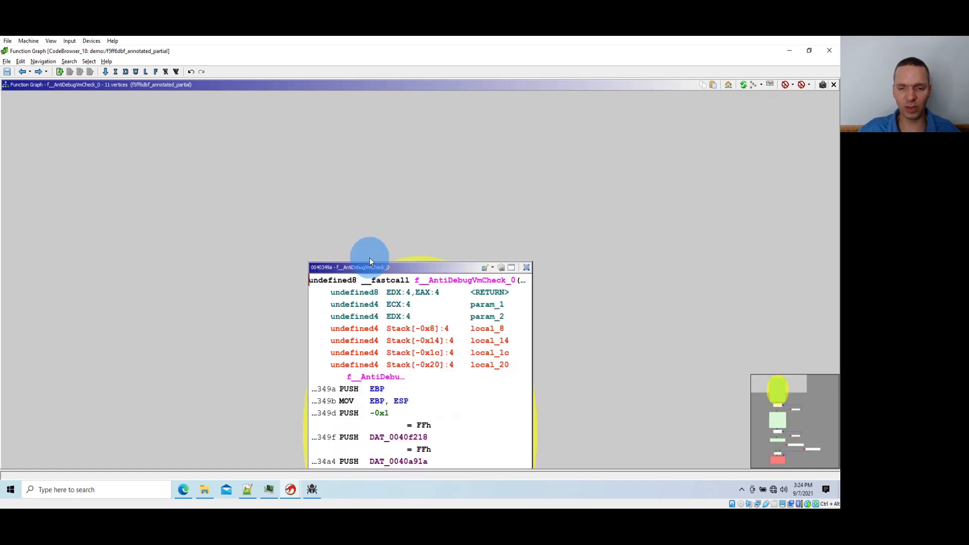
key(alt+Left)
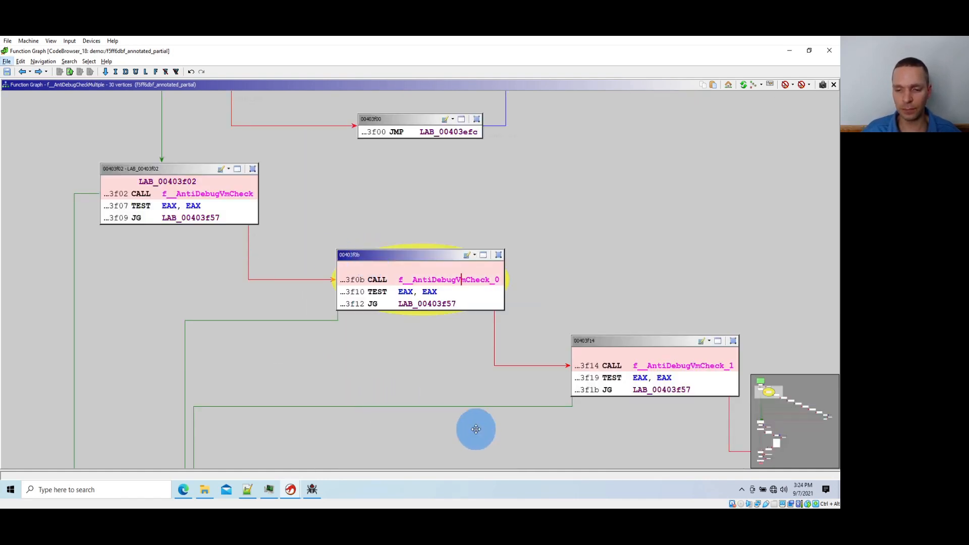
drag(473, 428, 131, 302)
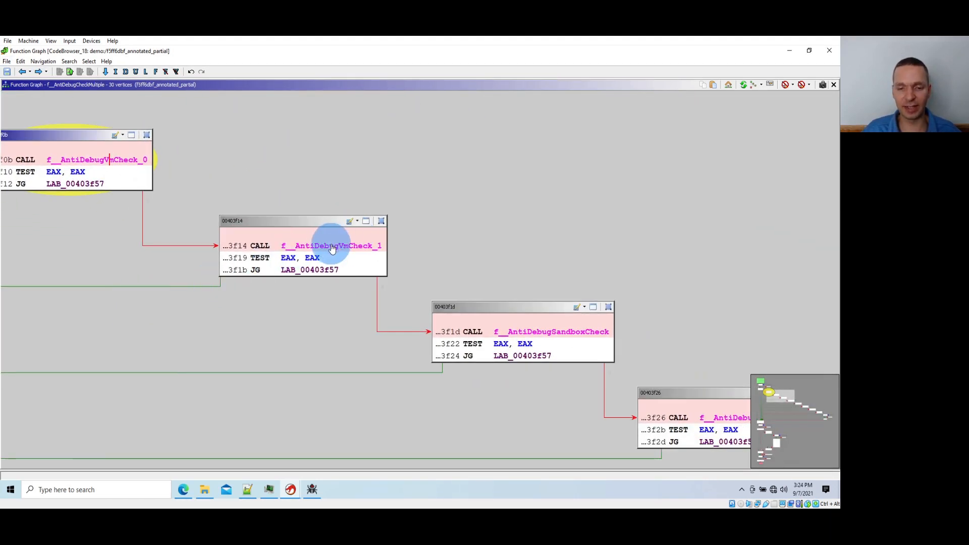
double_click(355, 246)
Examine the SetupDiGetClassDevsA call in LAB_00403677 and the SetupDiEnumDeviceInfo call in LAB_004036b0.
scroll(405, 298, down, 10)
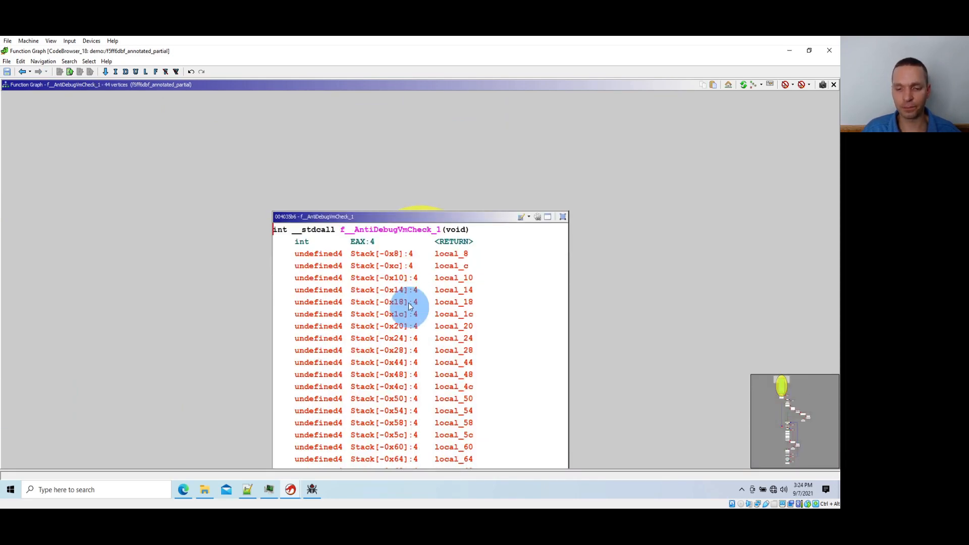
scroll(403, 292, down, 12)
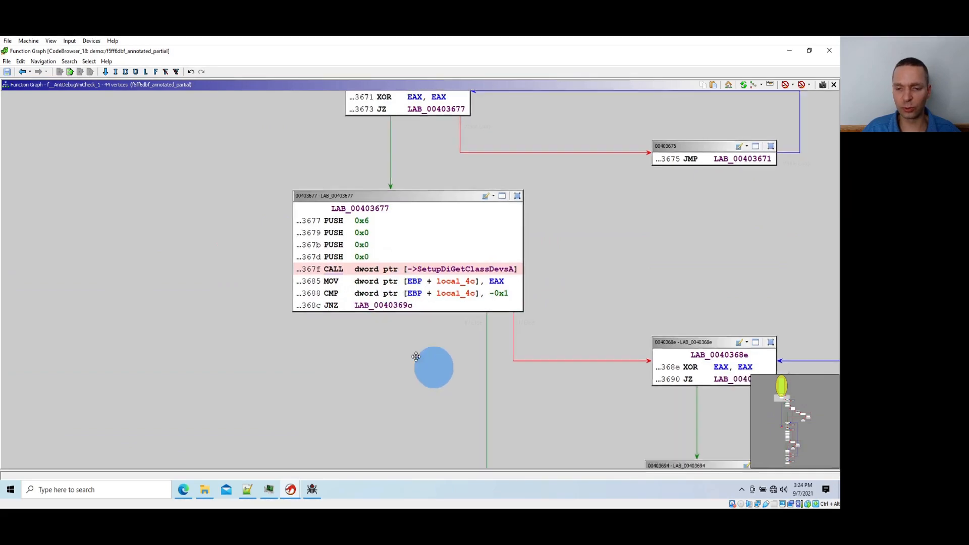
drag(432, 368, 347, 262)
click(338, 200)
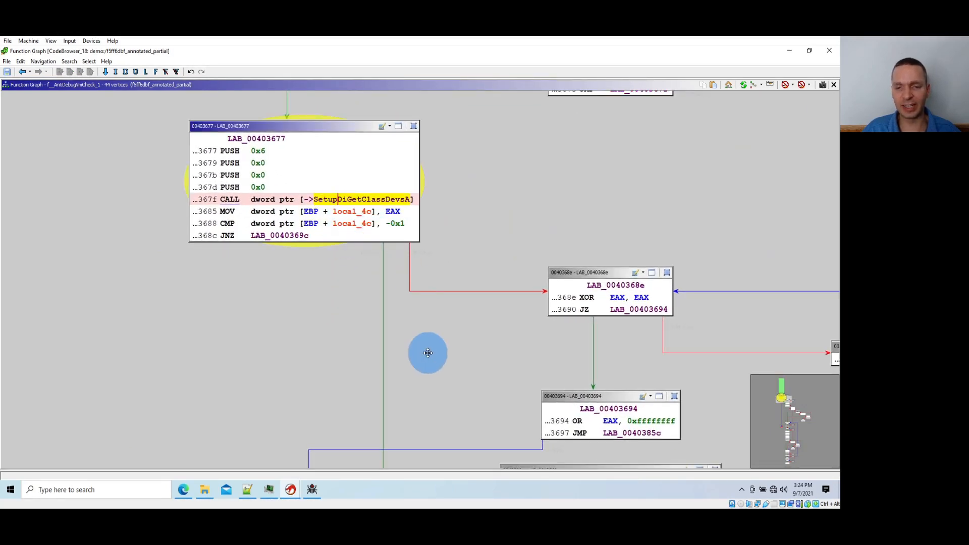
drag(426, 350, 271, 232)
scroll(320, 250, down, 8)
drag(394, 382, 293, 324)
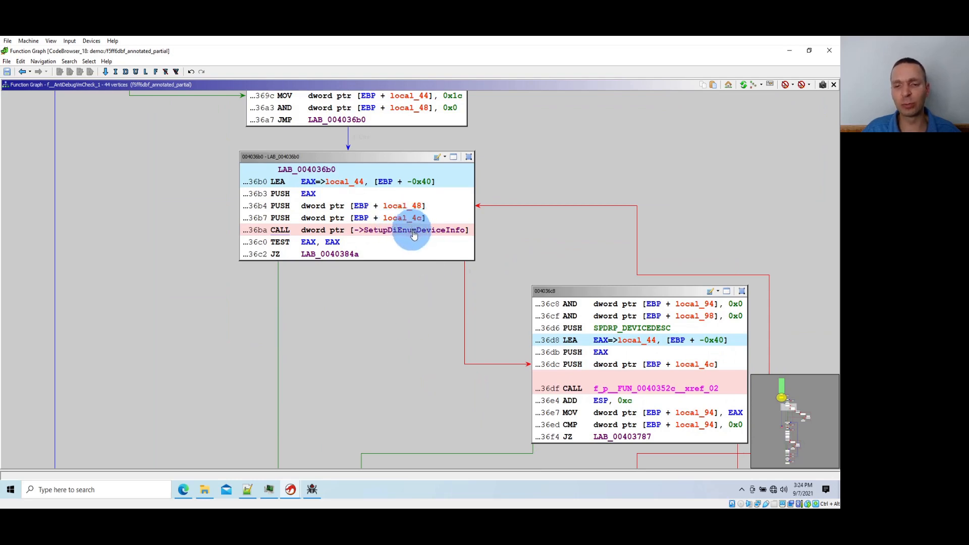
Follow the device loop to block 00403719 and examine its f__CryptoDecryptString_0 call and the StrStrIA call at 00403746.
drag(428, 318, 268, 174)
drag(461, 391, 204, 256)
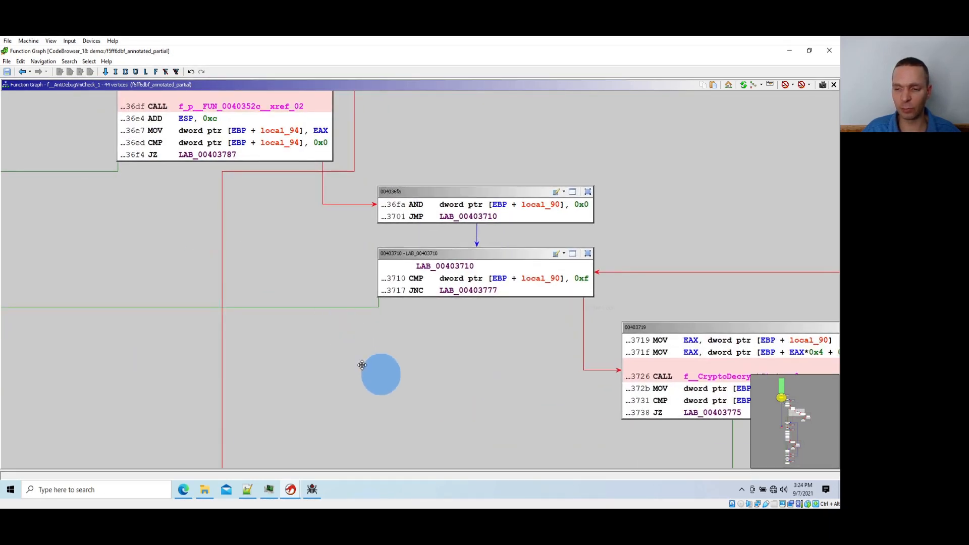
drag(362, 365, 255, 263)
click(454, 259)
drag(445, 381, 165, 277)
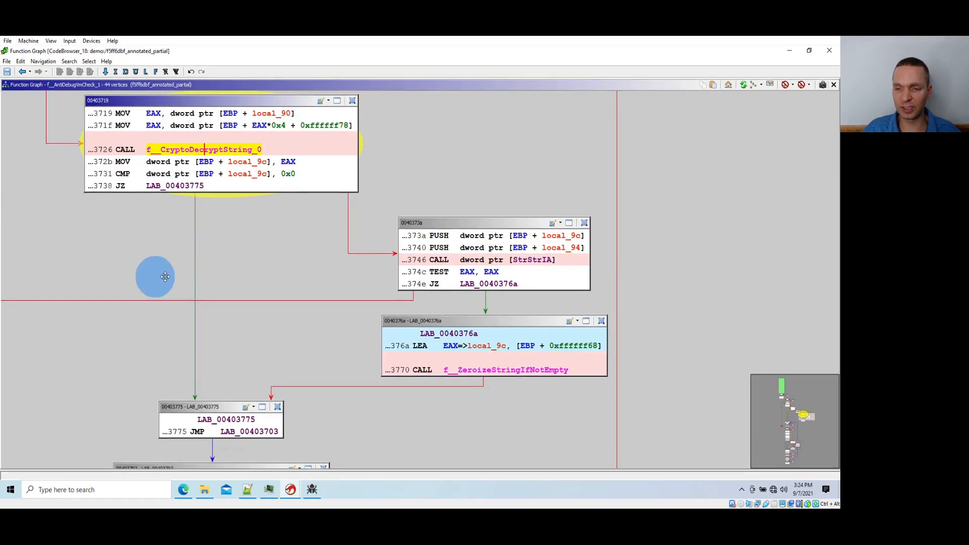
click(534, 260)
drag(281, 242, 434, 361)
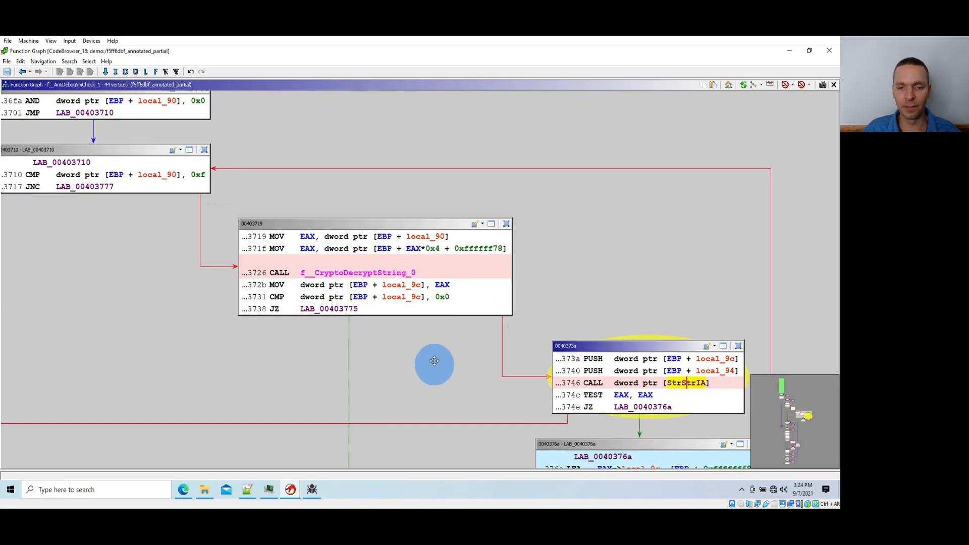
Highlight the uses of local_90 and trace back to the string-offset assignments at the start of f__AntiDebugVmCheck_1.
click(430, 235)
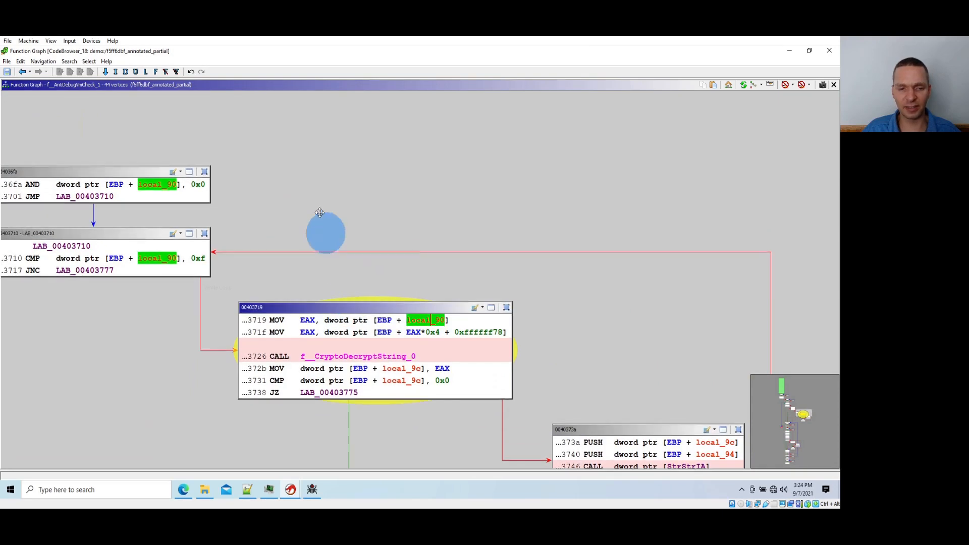
drag(320, 212, 328, 242)
drag(343, 177, 768, 438)
drag(291, 160, 707, 433)
drag(371, 149, 371, 413)
drag(94, 97, 444, 370)
scroll(461, 344, up, 6)
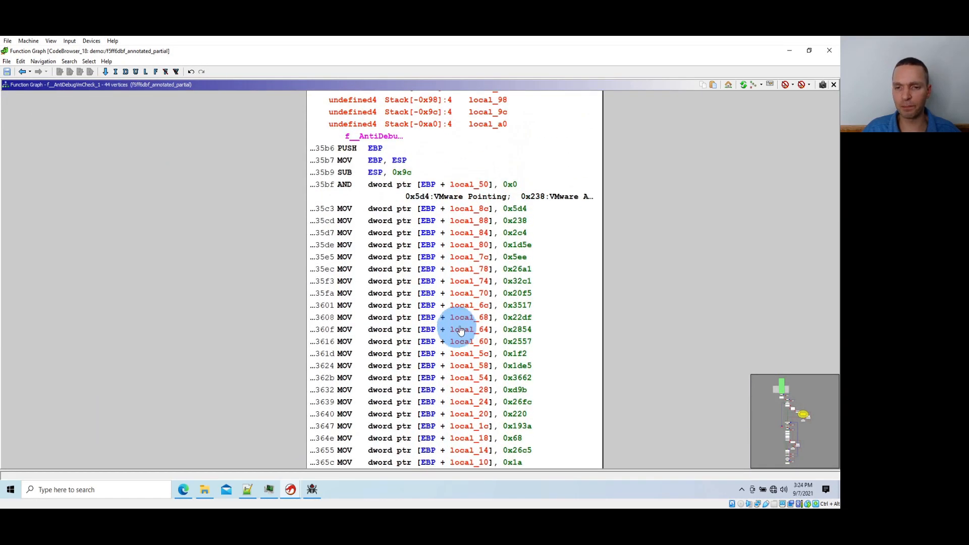
scroll(462, 330, up, 4)
scroll(523, 275, down, 10)
scroll(531, 293, up, 7)
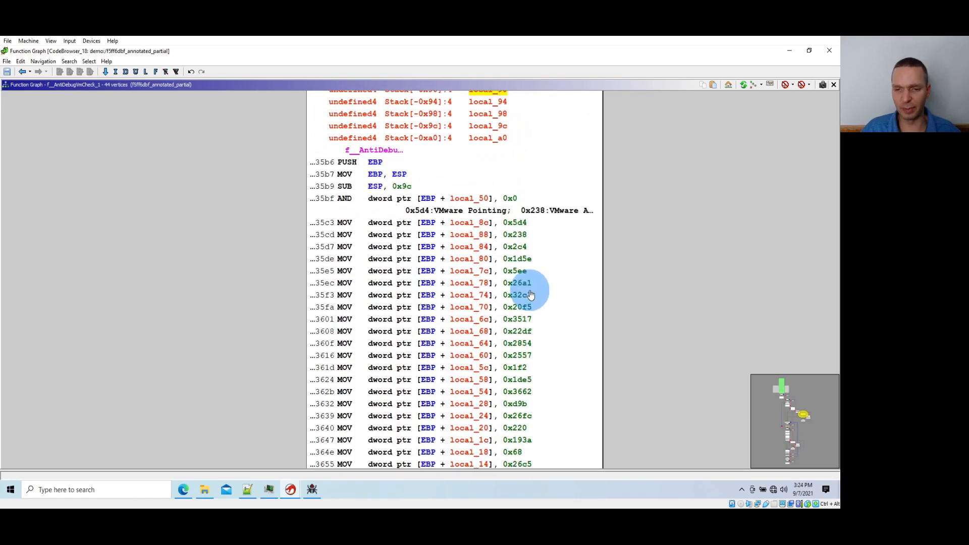
scroll(531, 294, up, 3)
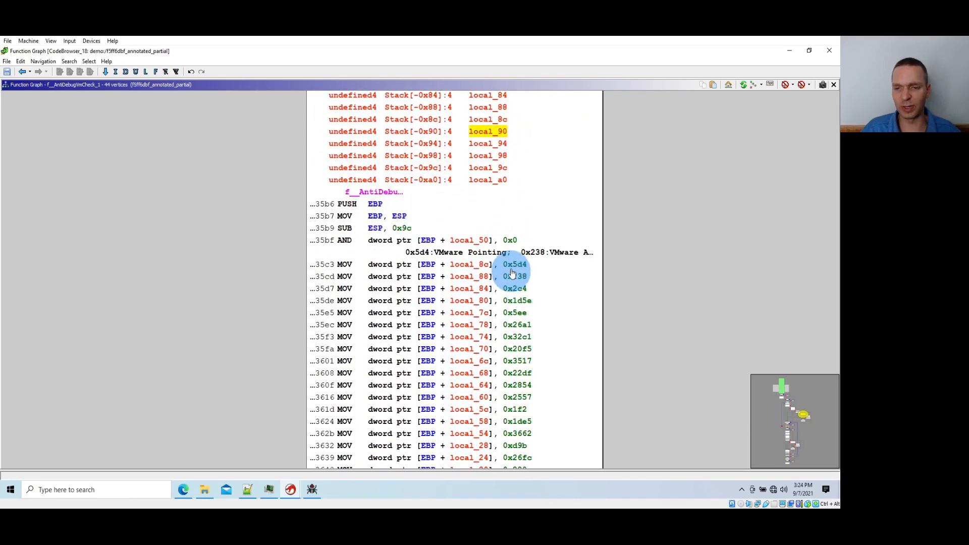
Open the EOL comment at 004035c3, read through its list of decrypted VM device strings, and dismiss it without changes.
click(464, 265)
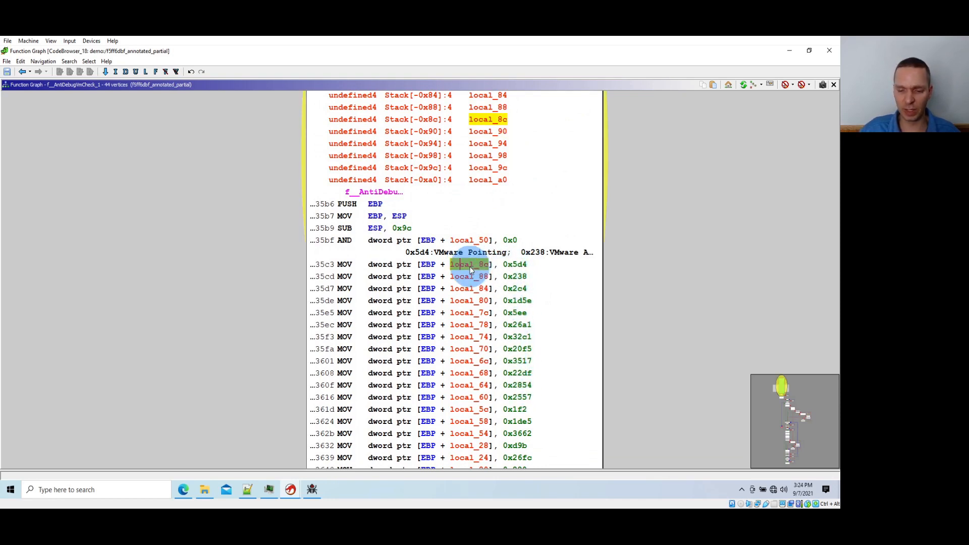
key(semicolon)
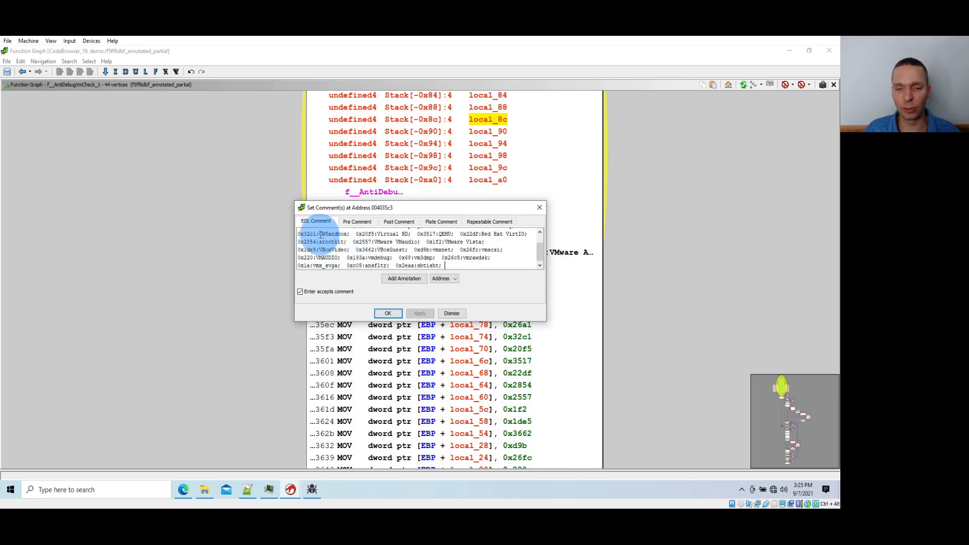
drag(374, 235, 403, 235)
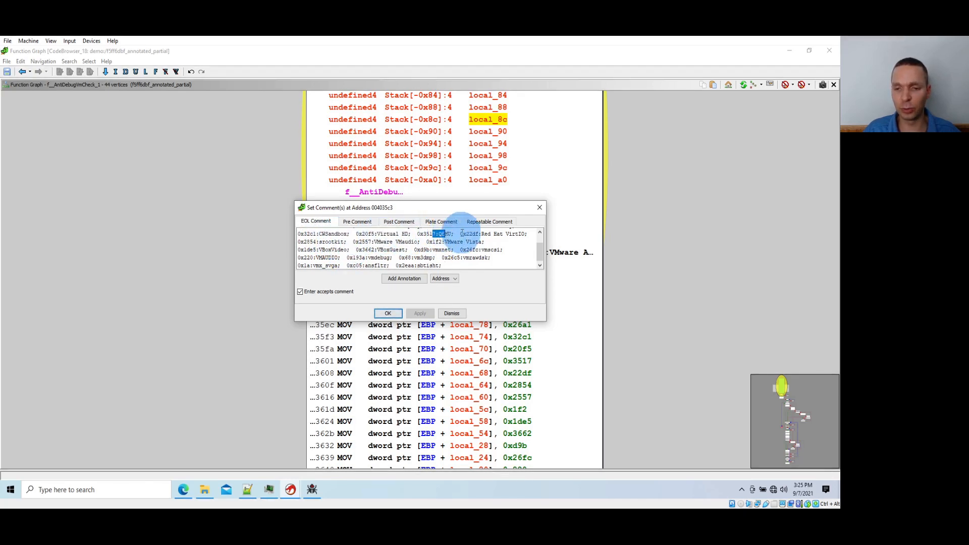
drag(491, 235, 515, 234)
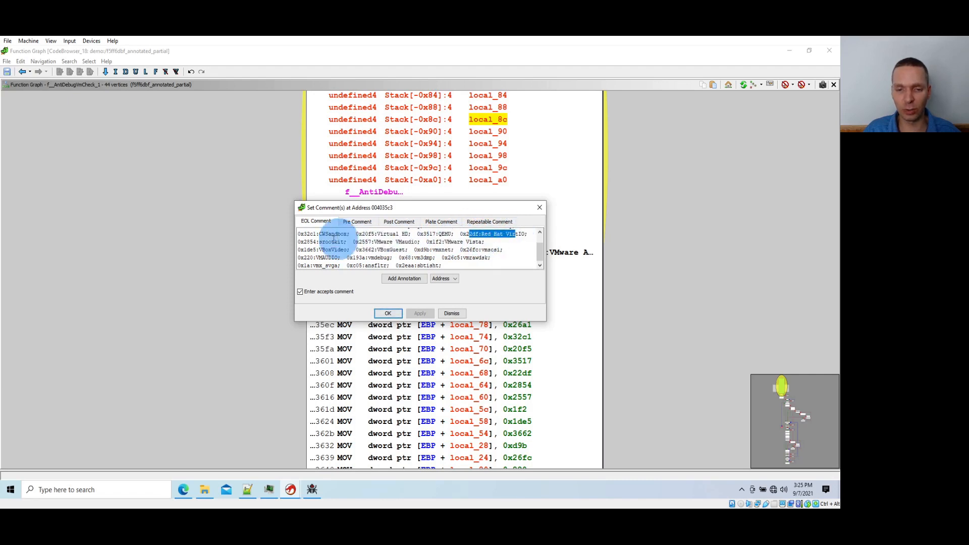
drag(368, 242, 470, 243)
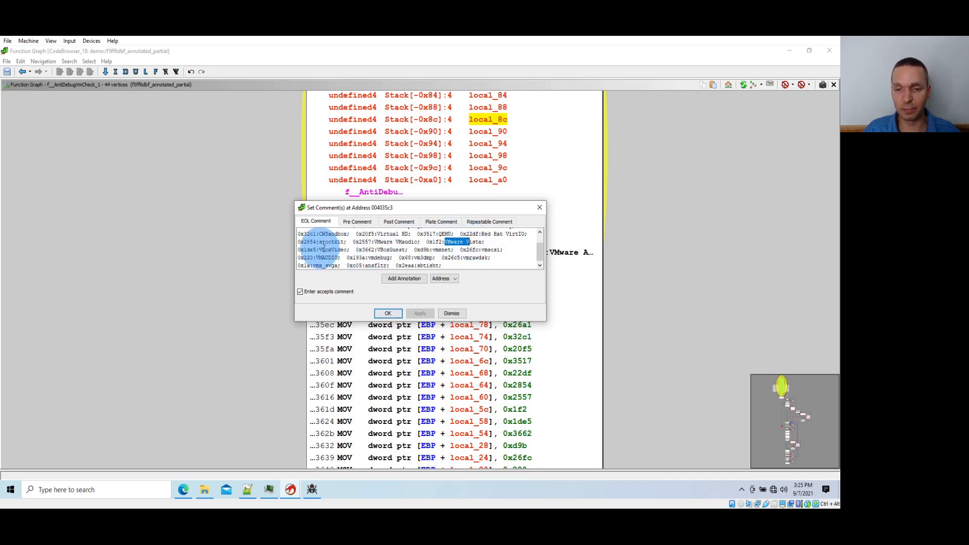
drag(319, 250, 398, 249)
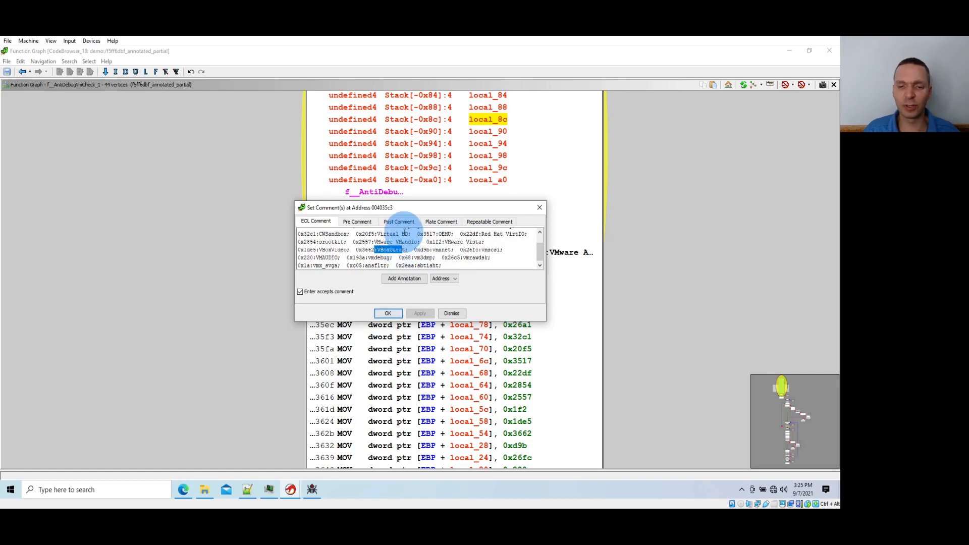
click(451, 313)
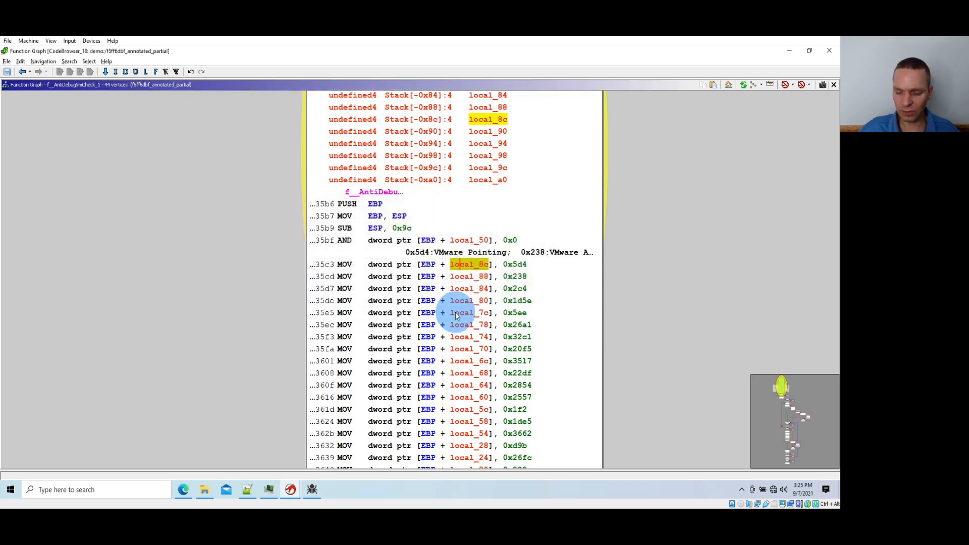
Return to f__AntiDebugCheckMultiple and open the f__AntiDebugSandboxCheck function.
key(alt+Left)
key(alt+Left)
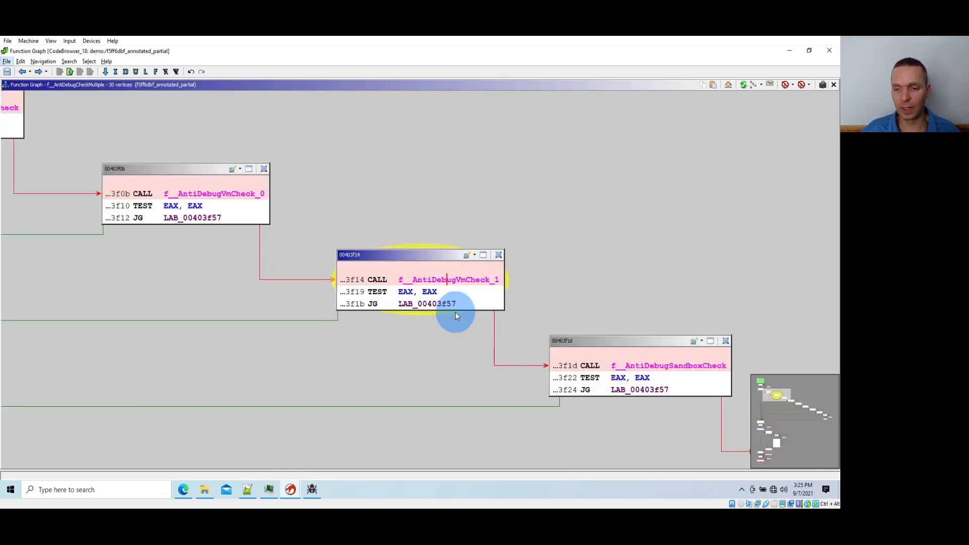
drag(430, 374, 251, 275)
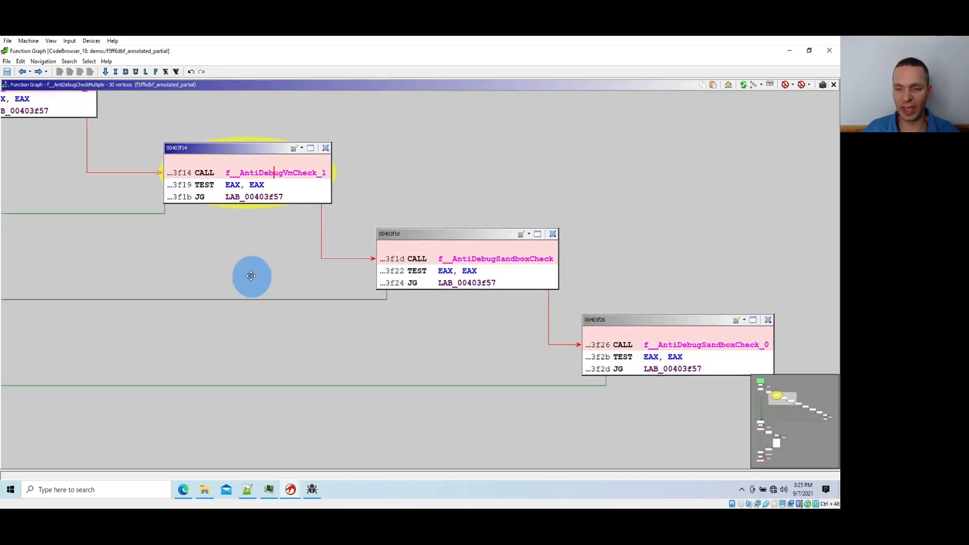
double_click(496, 261)
Follow the process enumeration in f__AntiDebugSandboxCheck, examining the CreateToolhelp32Snapshot and Process32First calls and the blocks after them.
scroll(485, 283, down, 10)
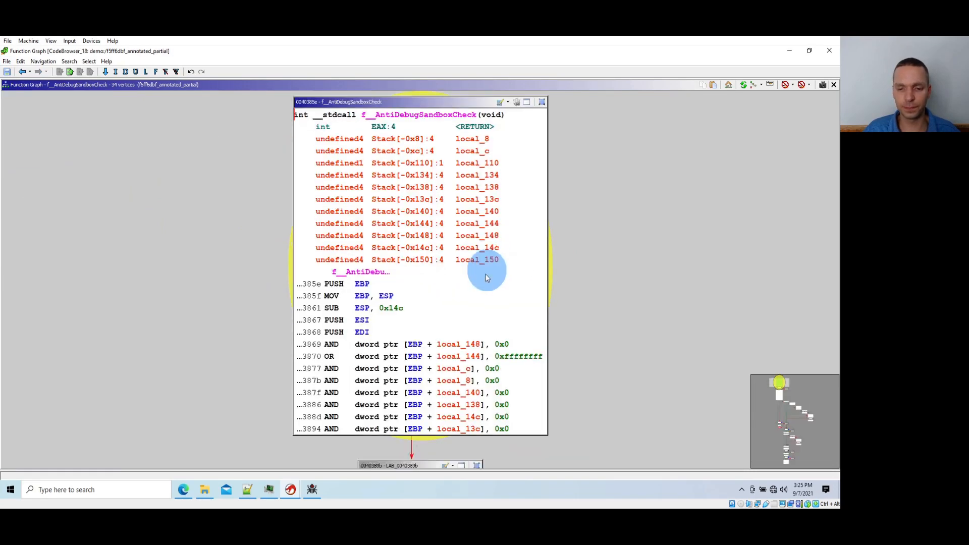
scroll(494, 303, down, 15)
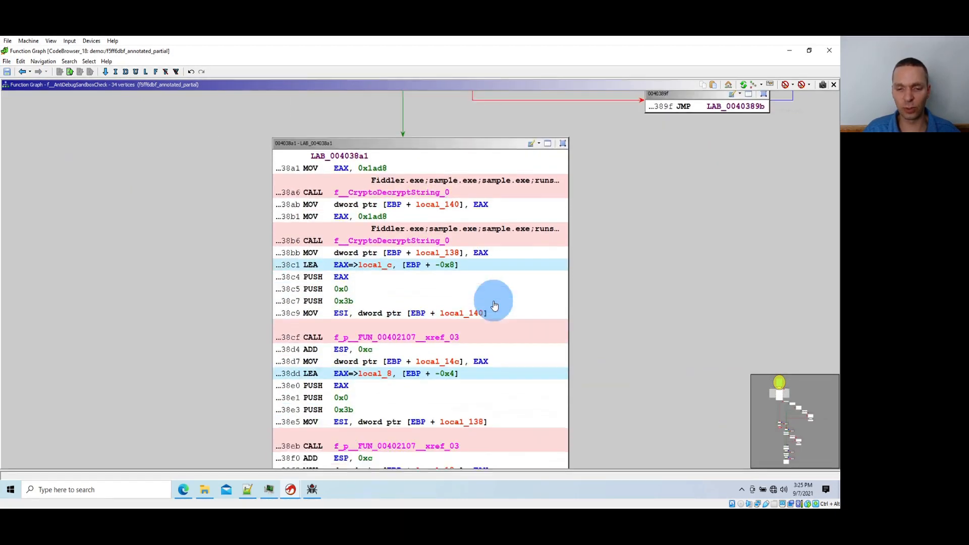
drag(563, 369, 316, 285)
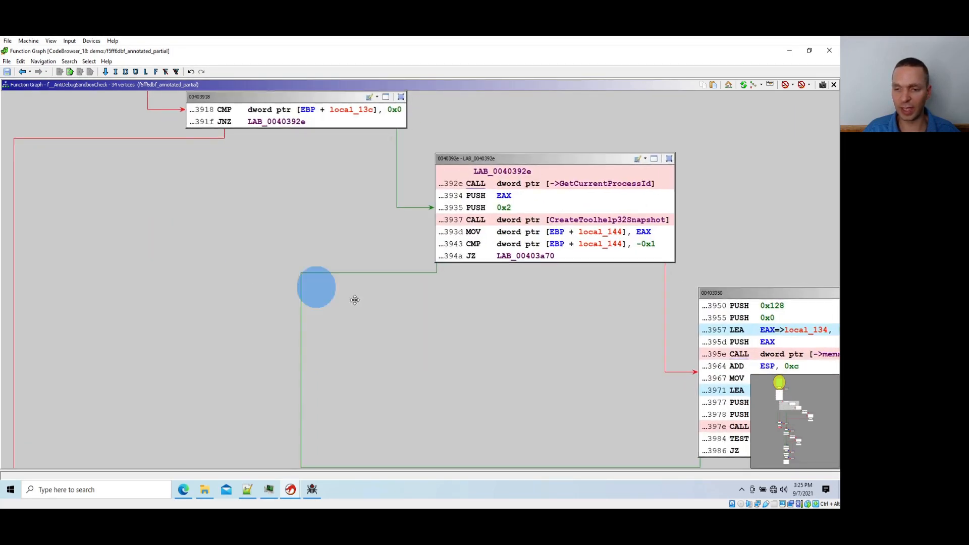
drag(565, 307, 405, 250)
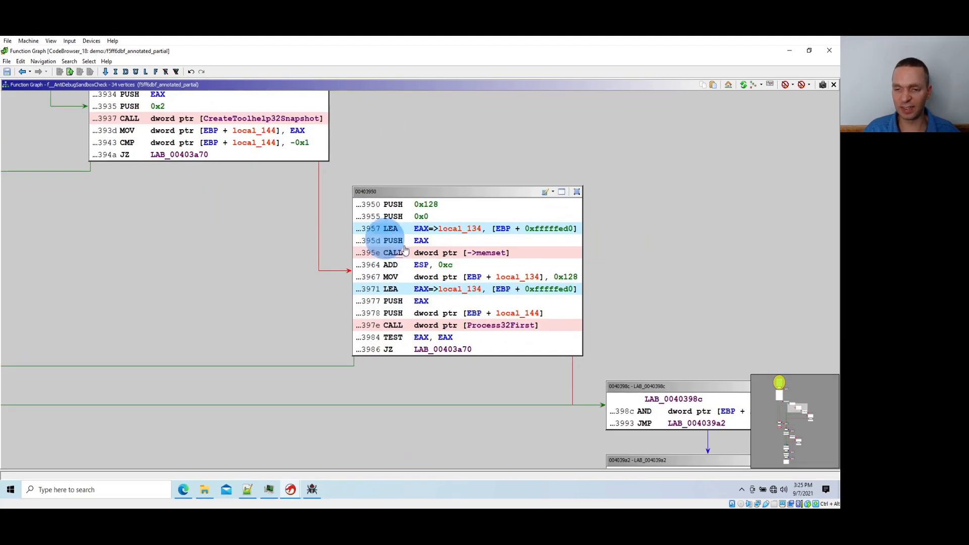
click(502, 325)
drag(493, 429, 241, 231)
drag(388, 383, 545, 468)
click(475, 258)
scroll(323, 283, up, 10)
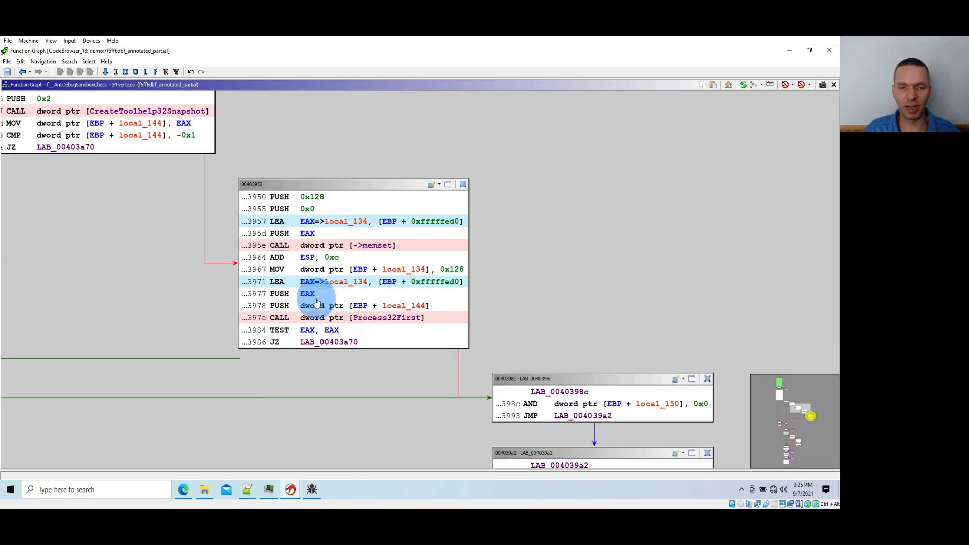
Open the EOL comment at 004038a6, read through its decrypted list of analysis-tool process names, and dismiss it without changes.
drag(323, 217, 754, 467)
drag(352, 270, 672, 367)
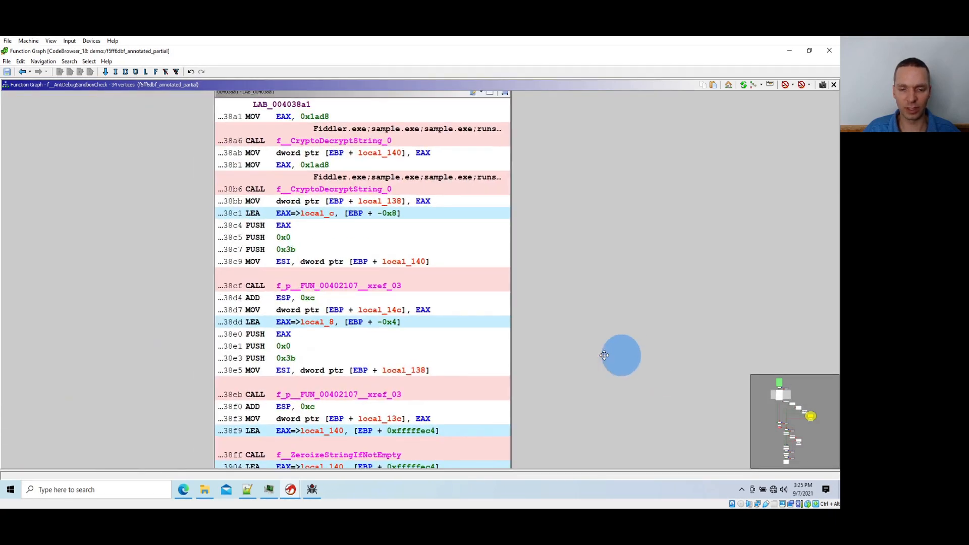
scroll(547, 346, up, 3)
click(312, 226)
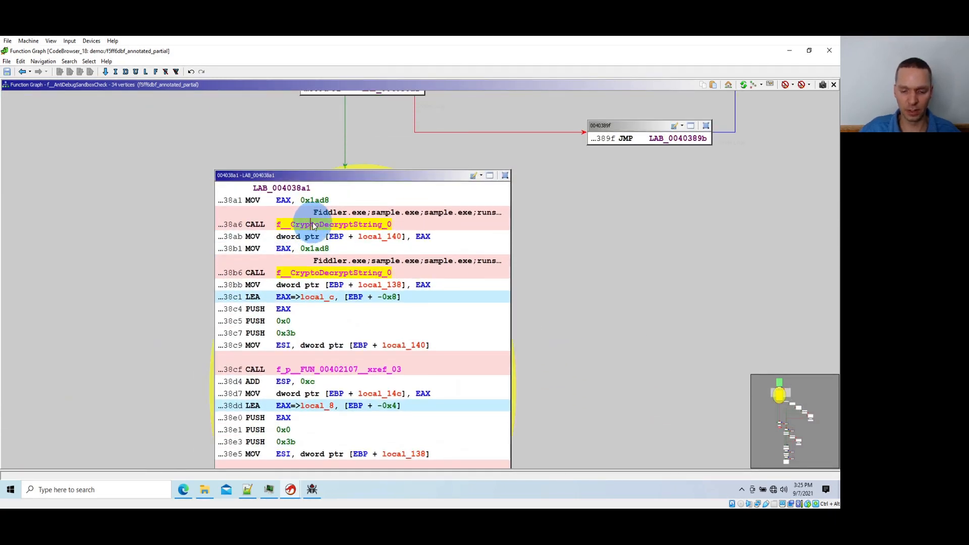
key(semicolon)
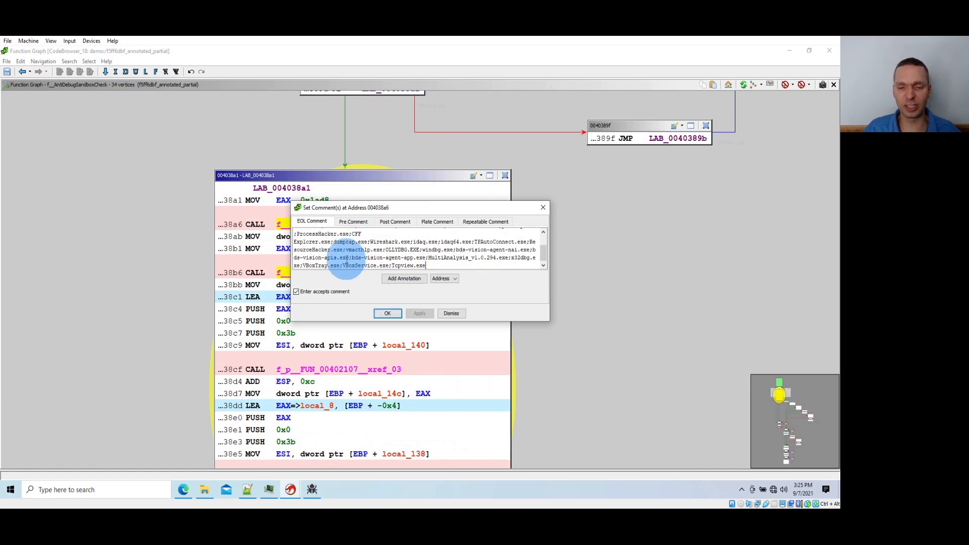
drag(294, 233, 337, 233)
click(351, 234)
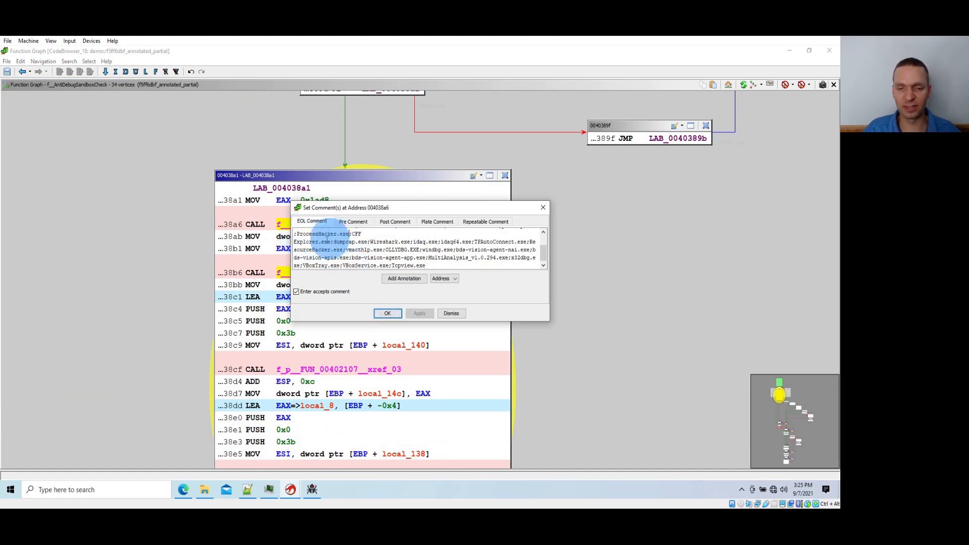
click(304, 241)
drag(374, 248, 390, 246)
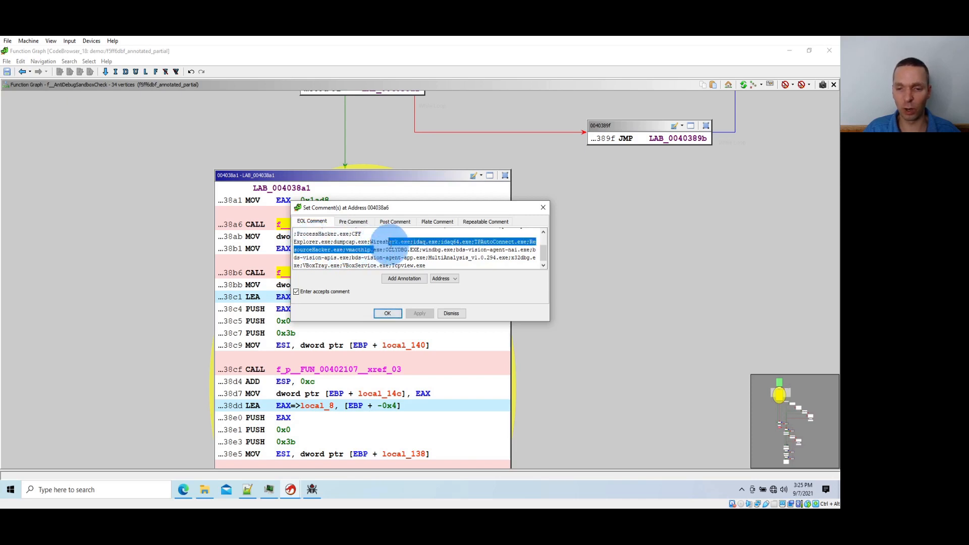
click(409, 243)
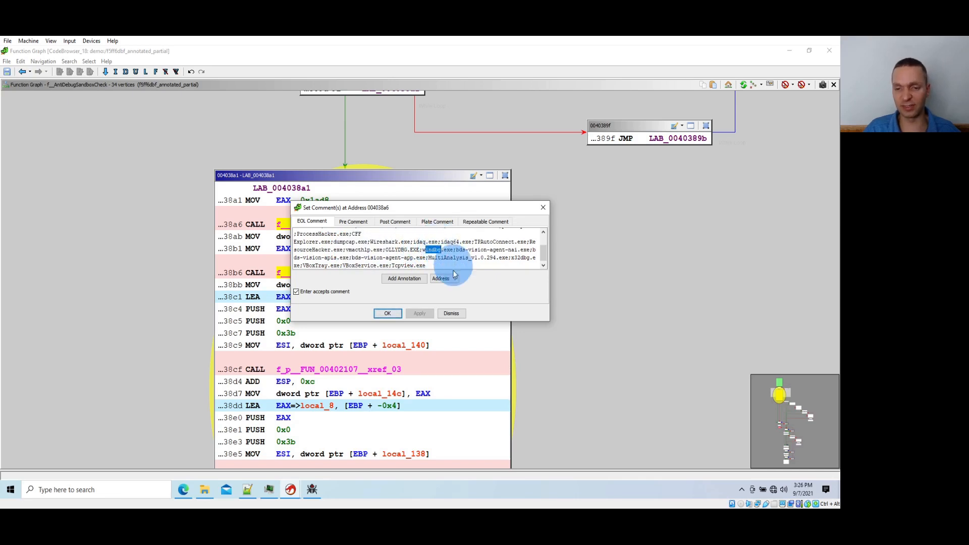
click(452, 314)
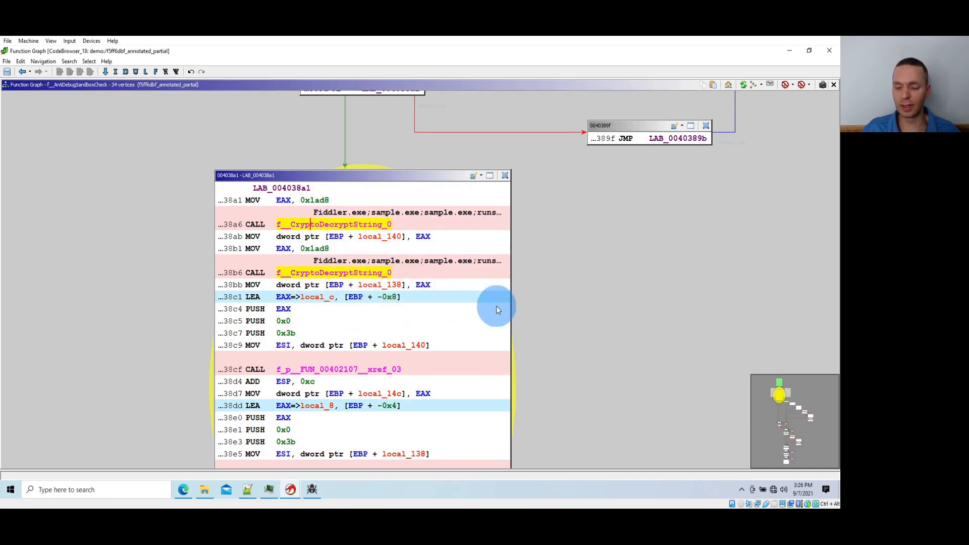
Return to f__AntiDebugCheckMultiple and open the f__AntiDebugSandboxCheck_0 function.
key(alt+Left)
key(alt+Left)
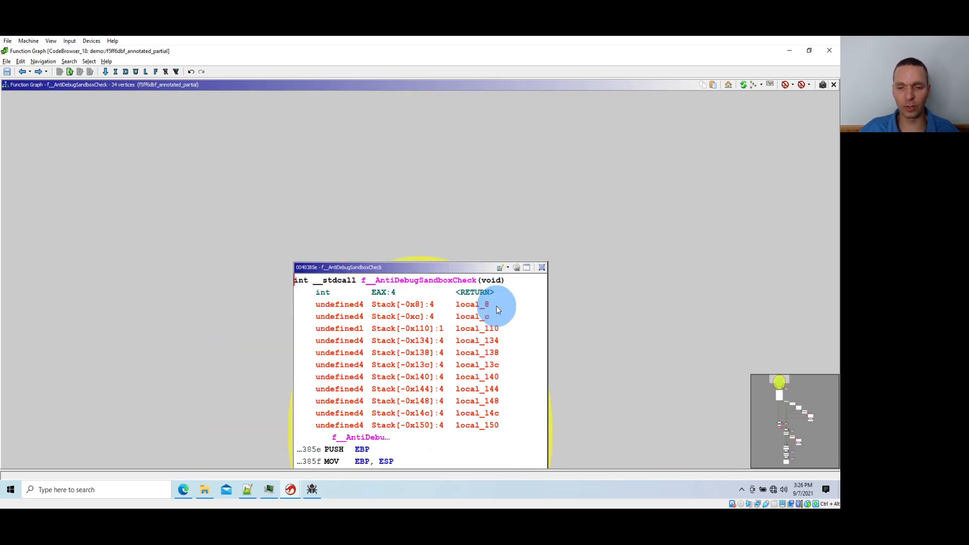
drag(469, 362, 104, 249)
double_click(316, 258)
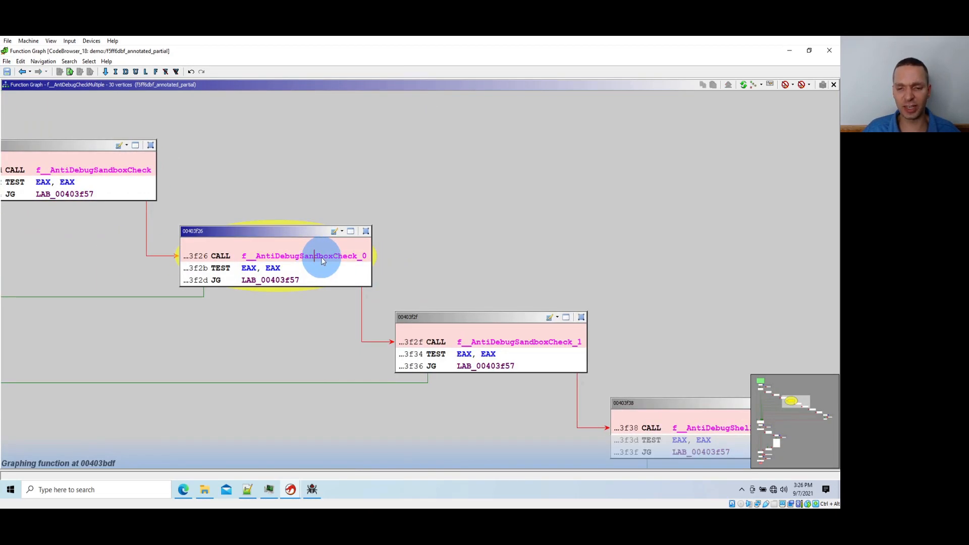
Follow the module enumeration in f__AntiDebugSandboxCheck_0 from CreateToolhelp32Snapshot through Module32First and f__CryptoDecryptString_0 to the StrStrIA comparison.
scroll(337, 249, down, 6)
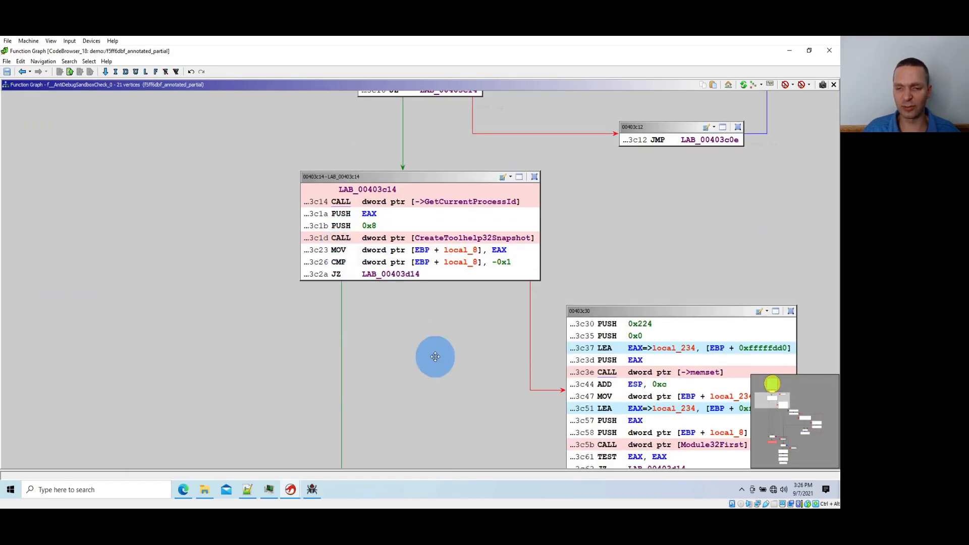
drag(434, 357, 240, 260)
click(508, 335)
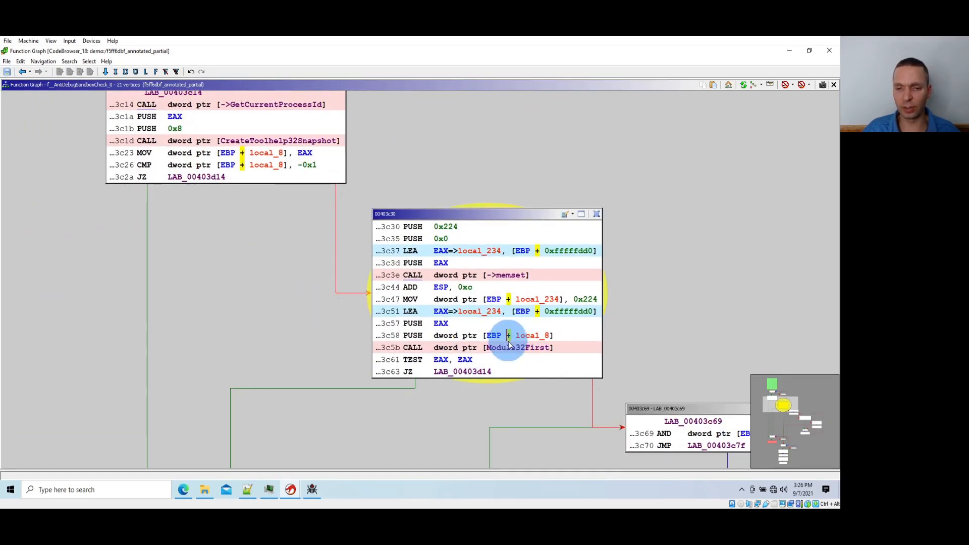
click(304, 142)
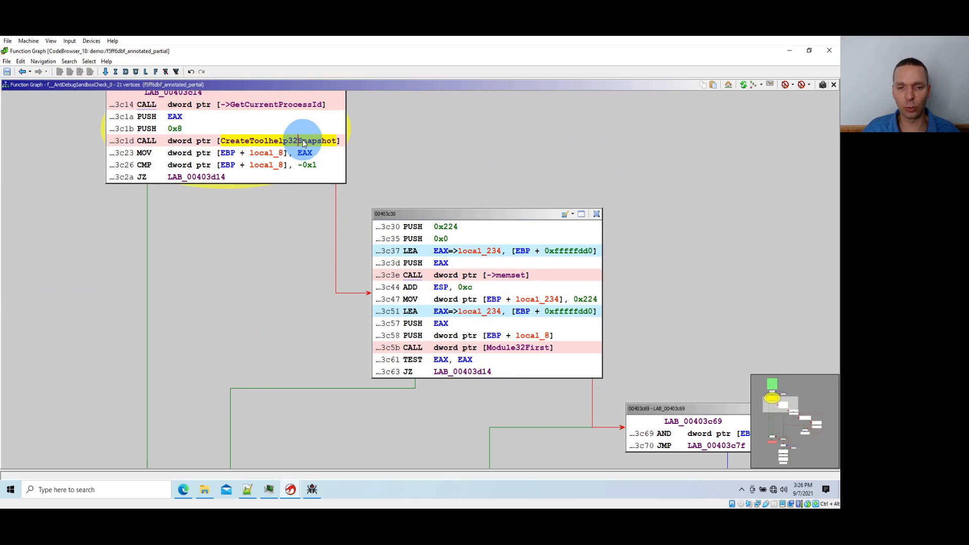
click(525, 349)
drag(522, 387, 298, 211)
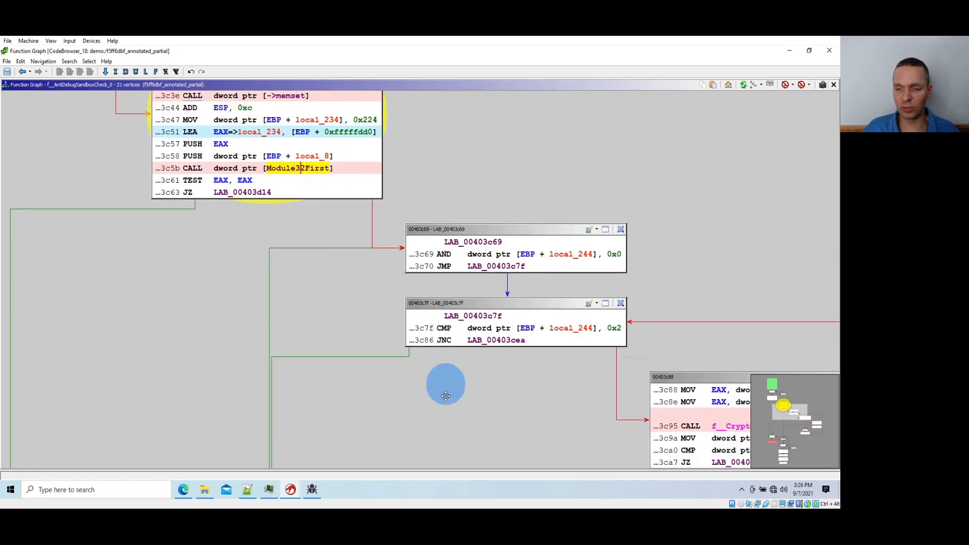
drag(429, 390, 211, 197)
click(532, 233)
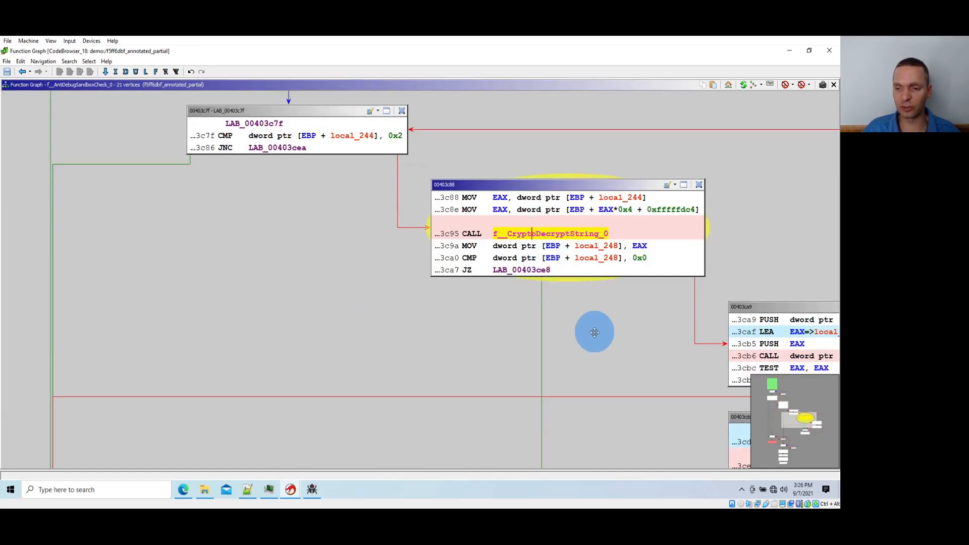
drag(593, 331, 272, 218)
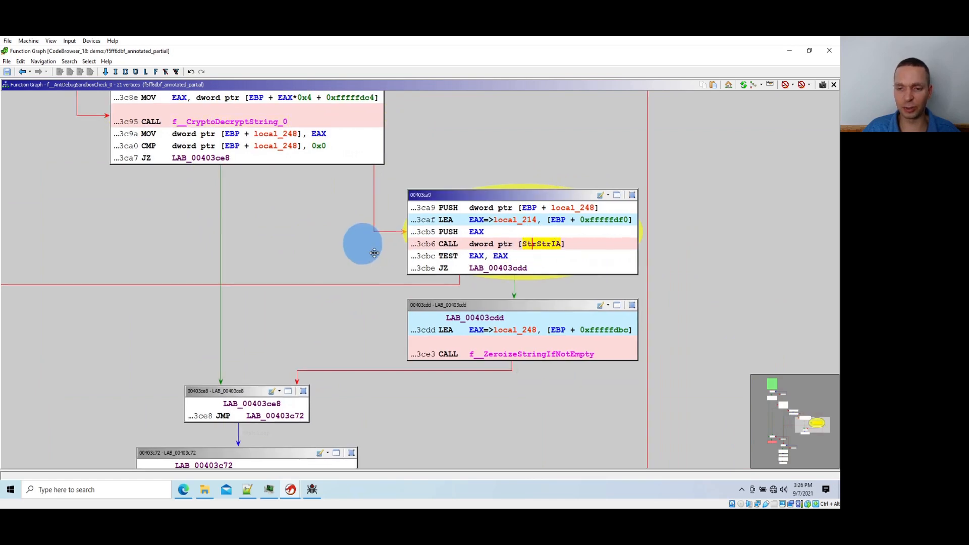
Trace back to the start of f__AntiDebugSandboxCheck_0 and examine the ivm-inject.dll and SbieDll.dll string comments.
drag(361, 242, 525, 335)
drag(266, 216, 642, 450)
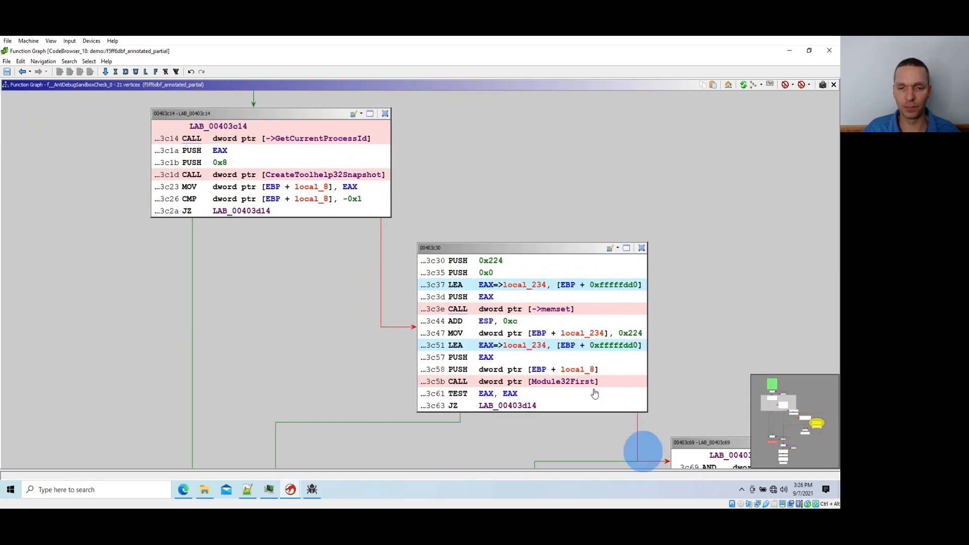
drag(404, 154, 684, 447)
scroll(381, 249, up, 3)
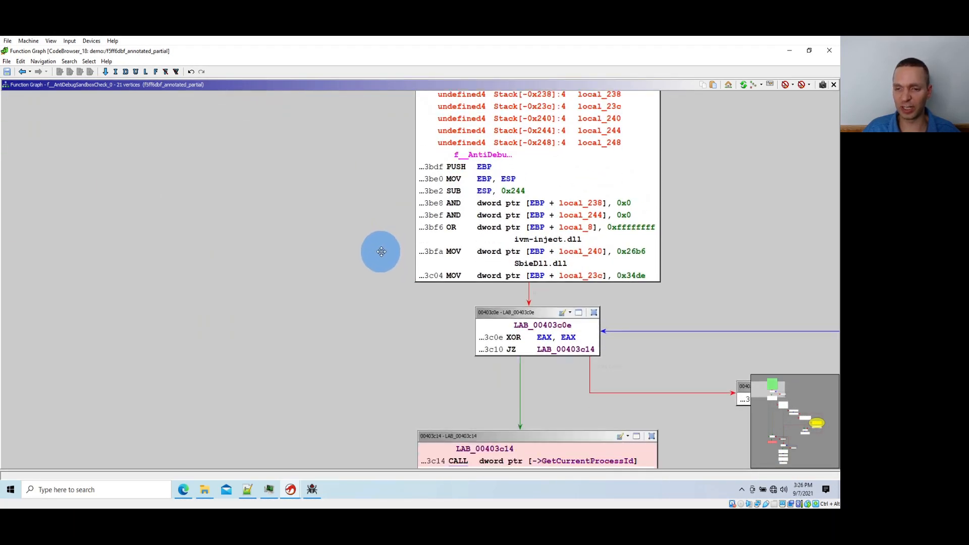
scroll(380, 251, down, 1)
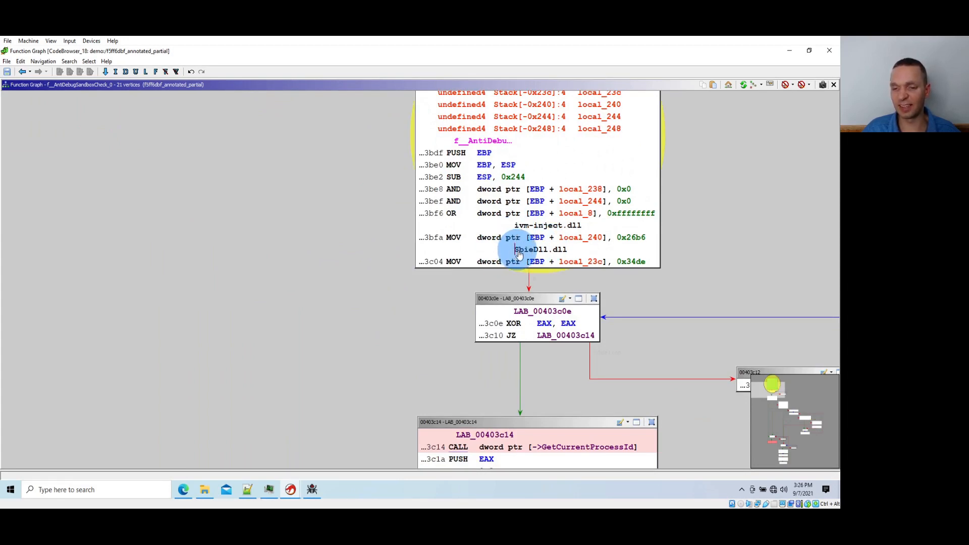
drag(517, 251, 578, 251)
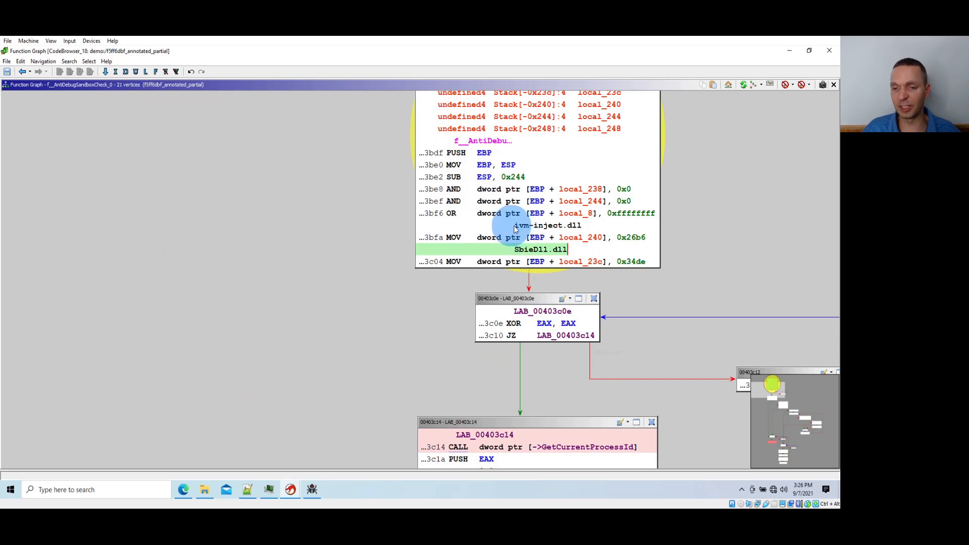
click(530, 250)
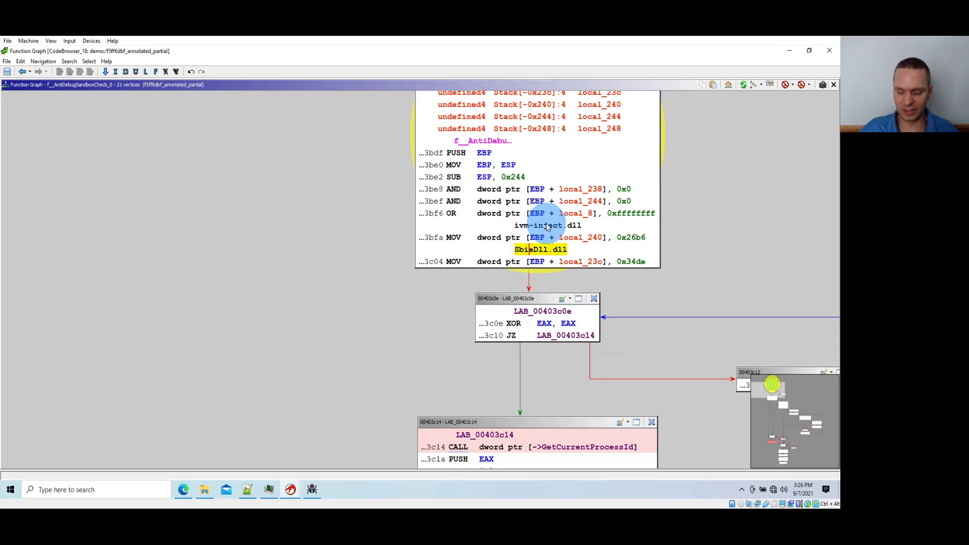
Go back to f__AntiDebugCheckMultiple and open the f__AntiDebugSandboxCheck_1 function.
key(alt+Left)
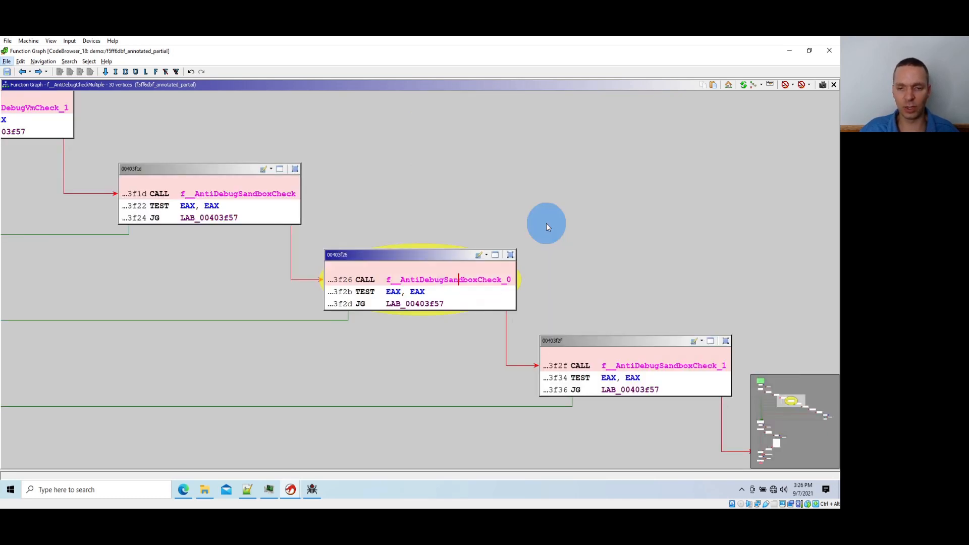
drag(392, 382, 146, 244)
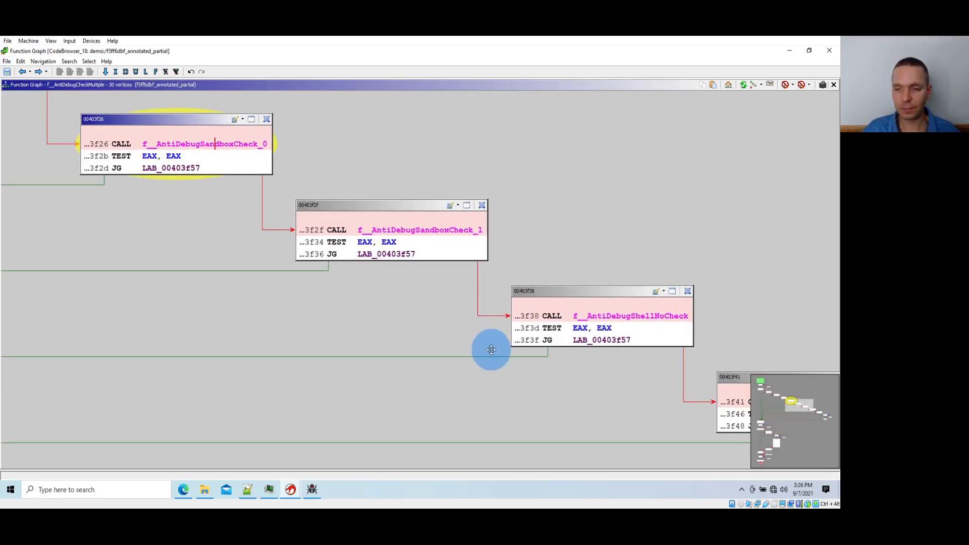
drag(456, 350, 379, 324)
double_click(365, 207)
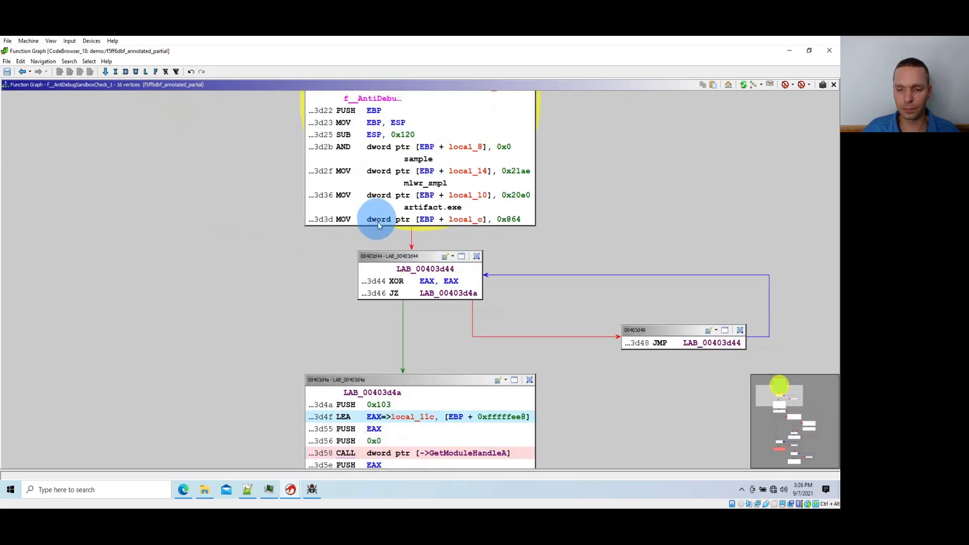
Examine the GetModuleFileNameA call in f__AntiDebugSandboxCheck_1 and the string decryption and StrStrIA comparison that follow it.
scroll(395, 249, down, 3)
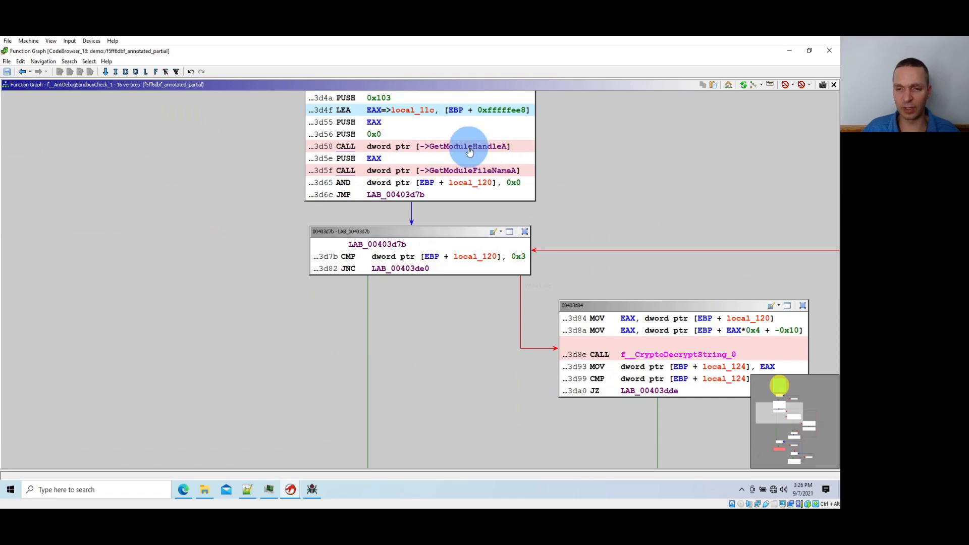
click(469, 172)
drag(492, 398, 294, 220)
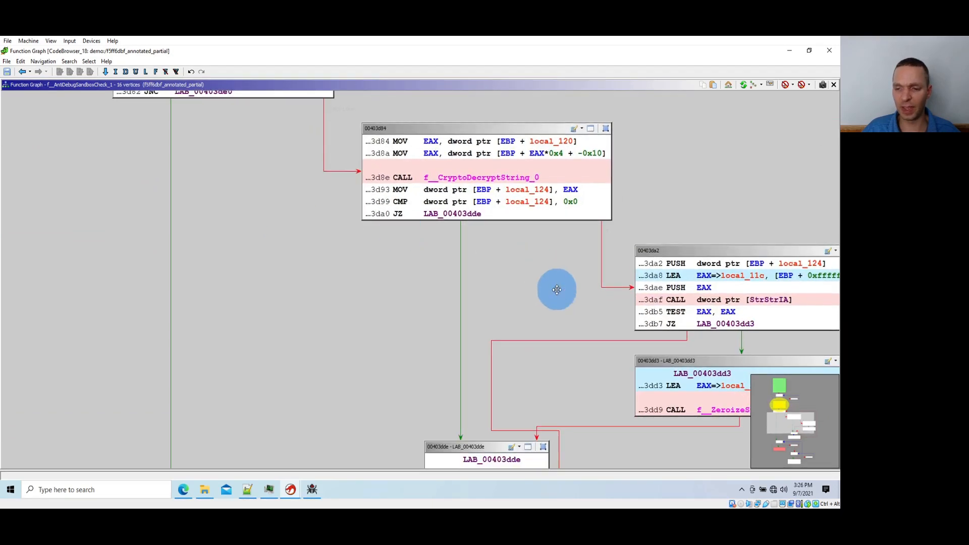
drag(556, 288, 646, 464)
click(568, 254)
Trace back to the start of f__AntiDebugSandboxCheck_1 and examine the sample, mlwr_smpl and artifact.exe string comments.
drag(468, 196, 667, 422)
scroll(442, 220, up, 4)
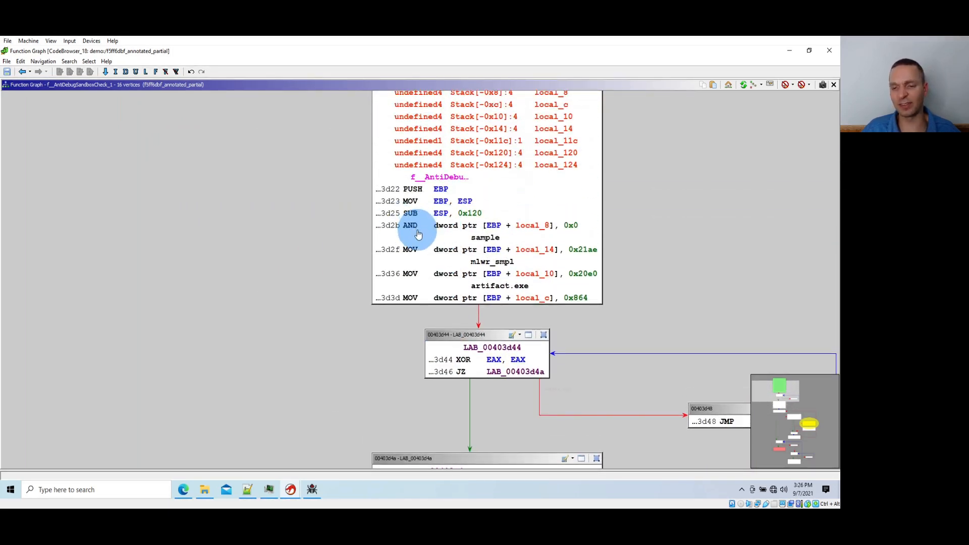
click(500, 238)
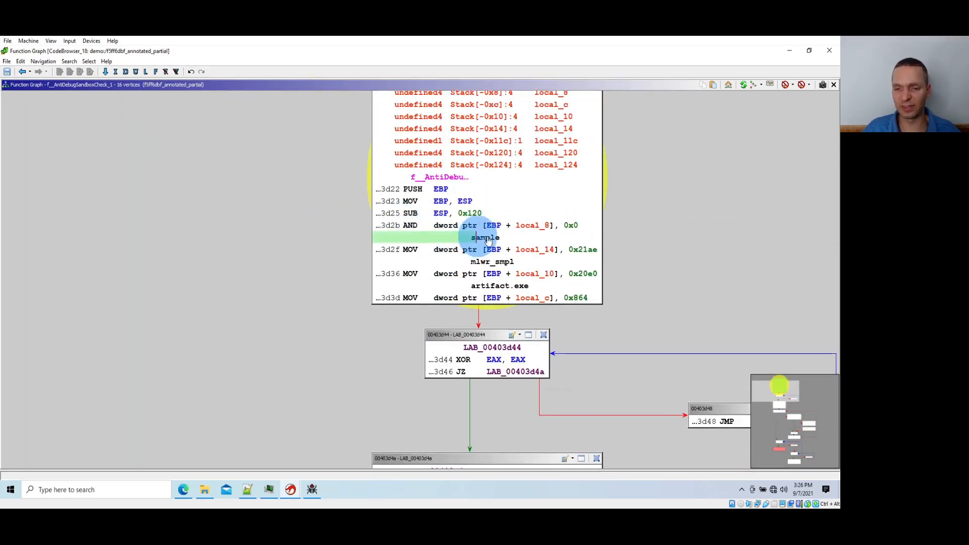
click(513, 262)
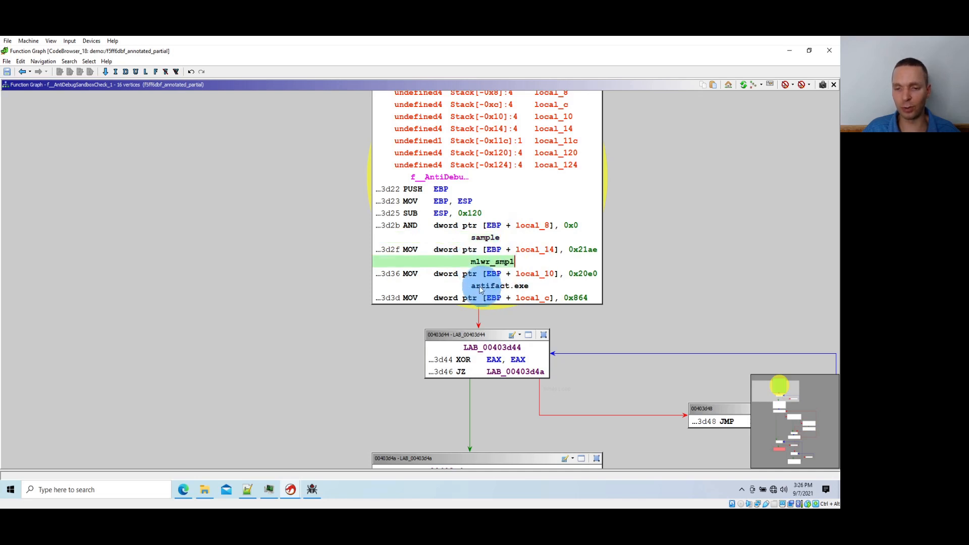
click(525, 284)
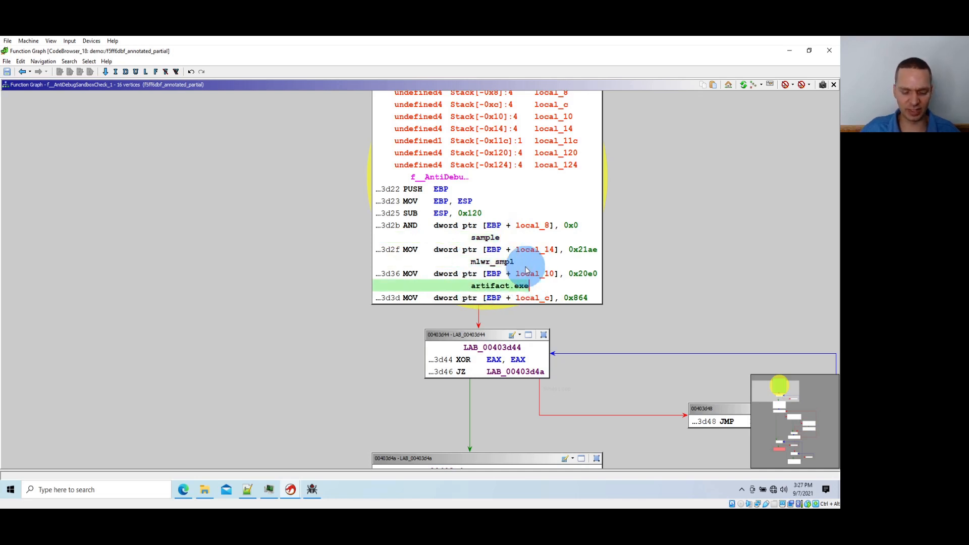
Return to f__AntiDebugCheckMultiple, locate the f__AntiDebugShellNoCheck call, and open the f__AntiDebugShellNoCheck_0 function.
double_click(526, 273)
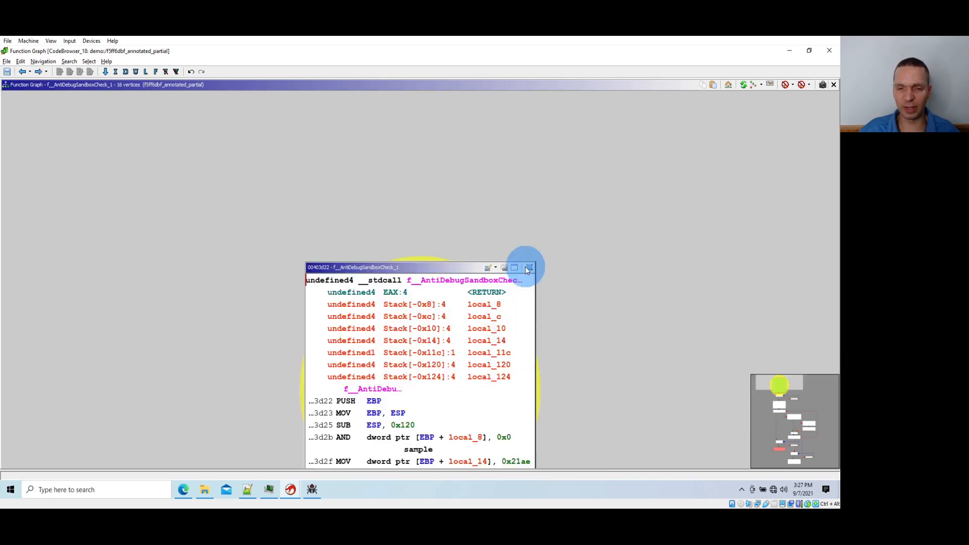
key(alt+Left)
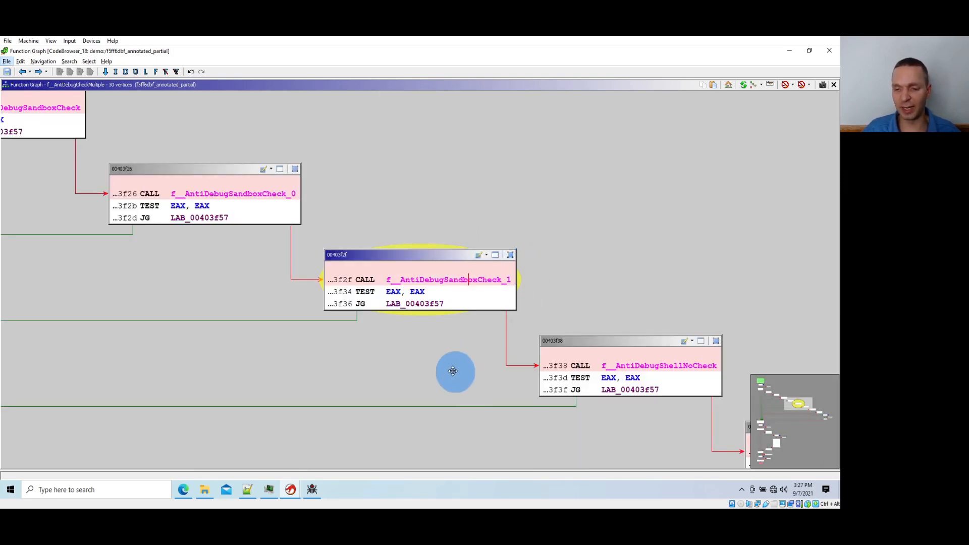
drag(452, 370, 313, 251)
drag(449, 324, 319, 304)
click(345, 214)
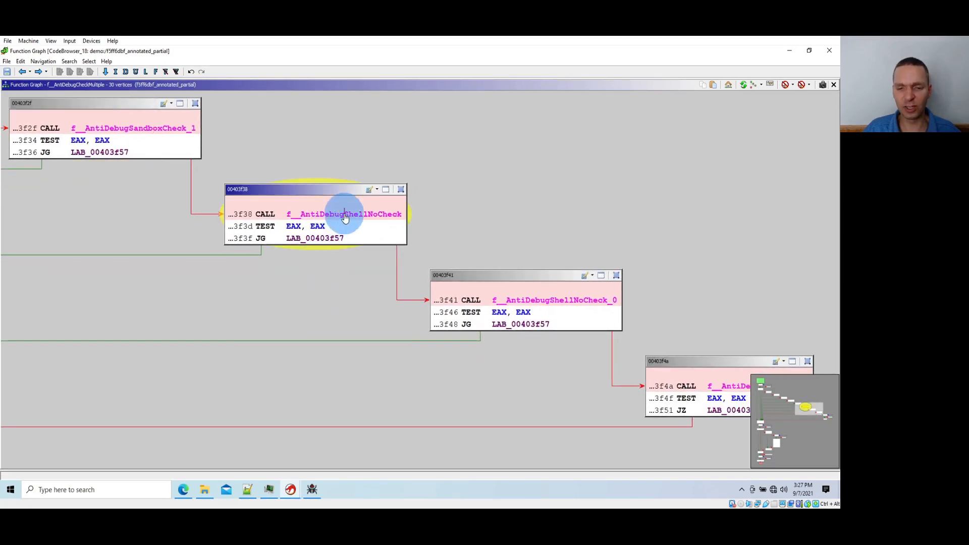
double_click(550, 302)
Examine the FS:[0x0] exception-handler setup in f__AntiDebugShellNoCheck_0 and its jump to LAB_00403ee8.
scroll(548, 300, down, 3)
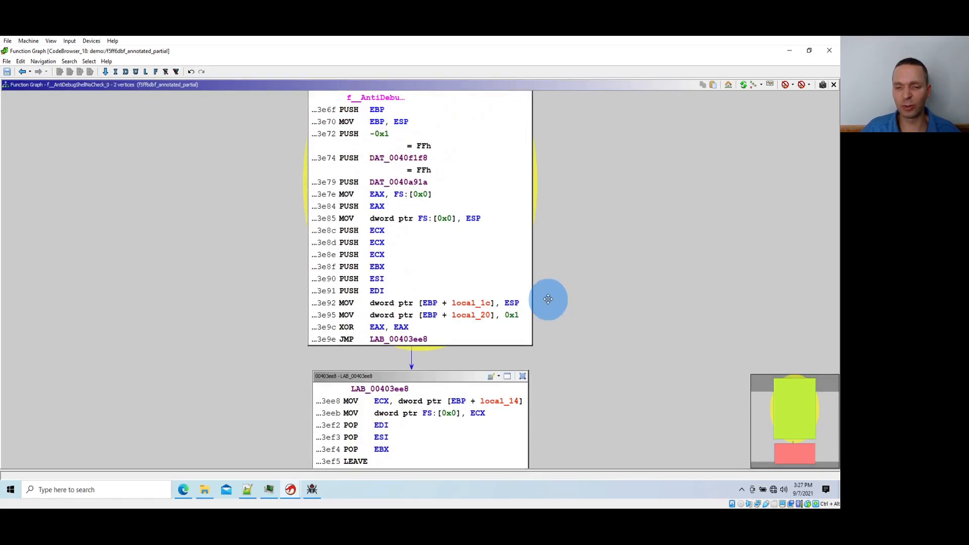
scroll(364, 235, down, 1)
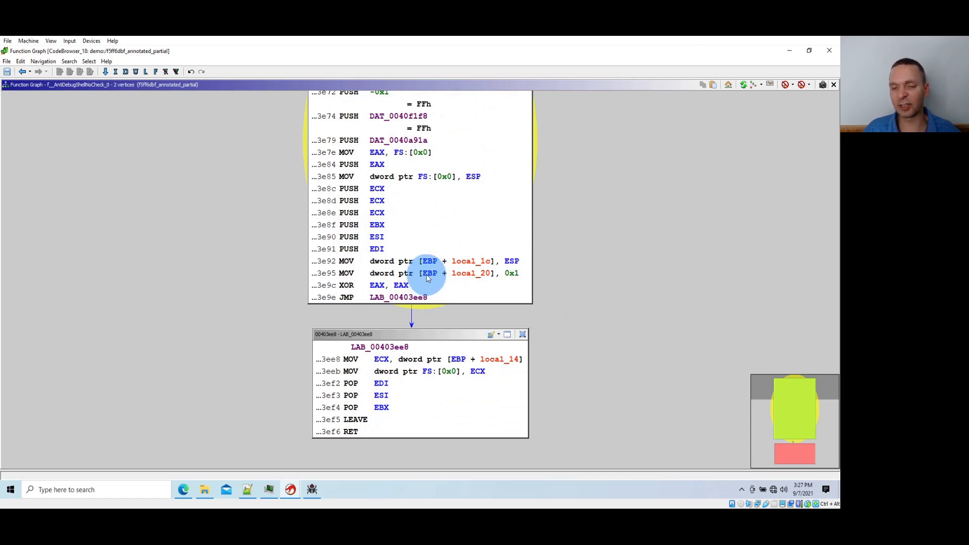
scroll(425, 270, up, 1)
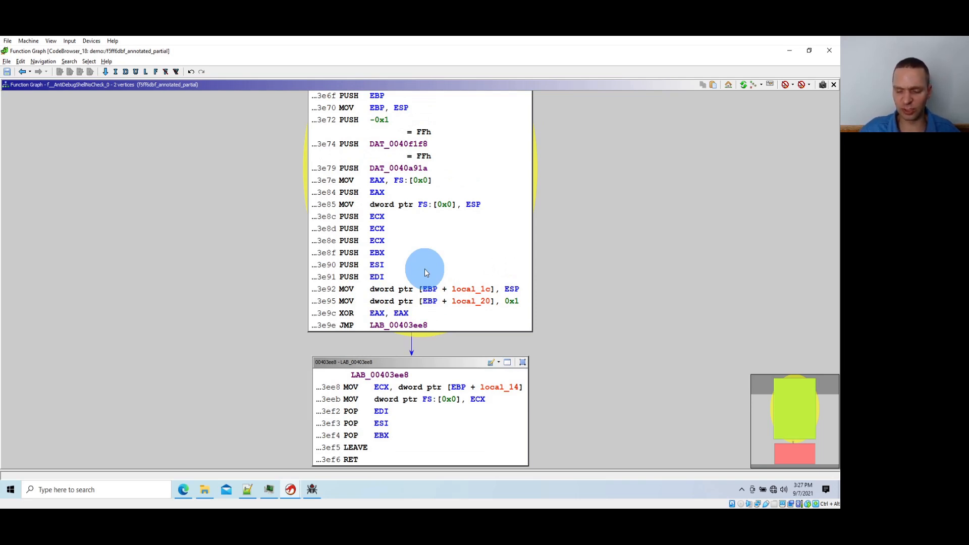
Return to f__AntiDebugCheckMultiple, locate the f__AntiDebugVmCheck_2 call, and open that function.
key(alt+Left)
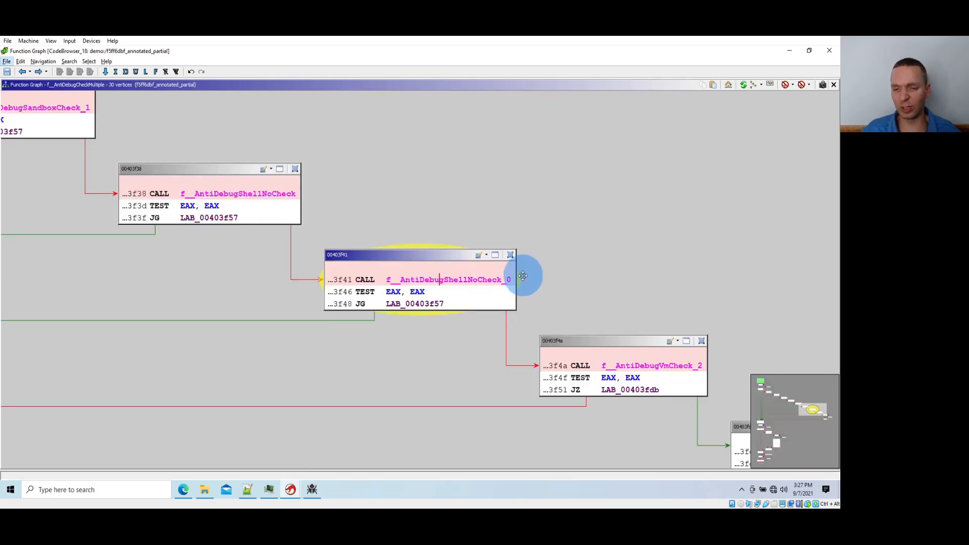
drag(452, 353, 235, 362)
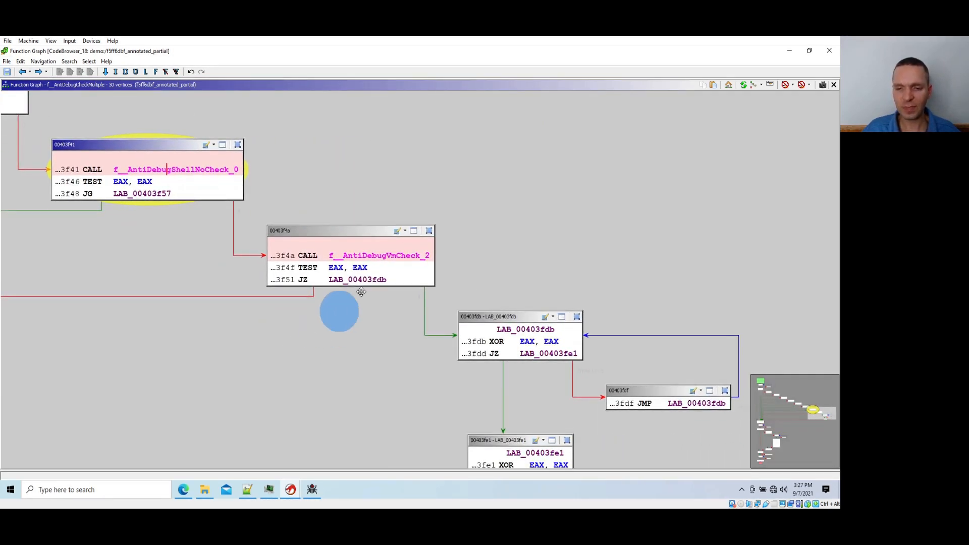
click(373, 256)
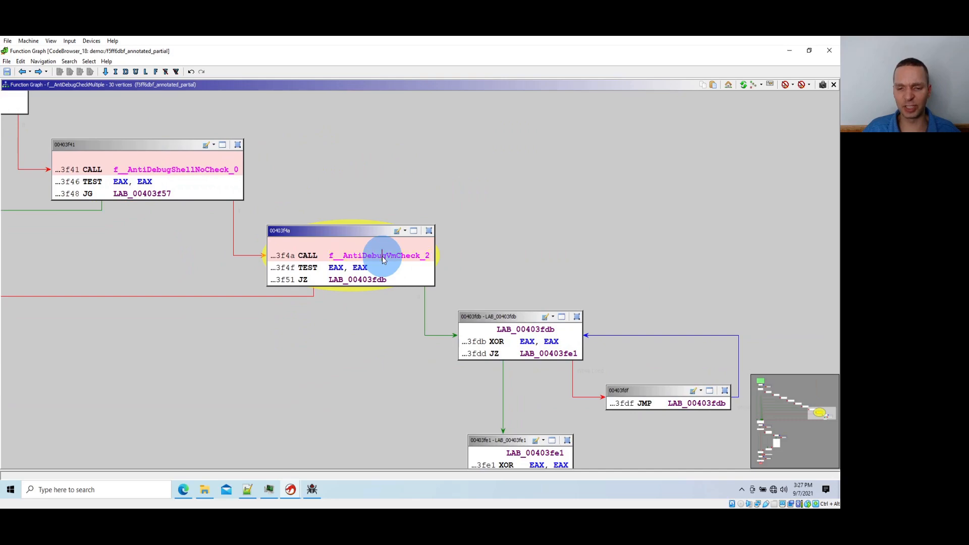
double_click(383, 259)
Examine the CPUID instruction and GenuineIntel string decryption in f__AntiDebugVmCheck_2, and the lstrcmpiA comparison that follows.
scroll(386, 253, down, 5)
scroll(386, 253, down, 6)
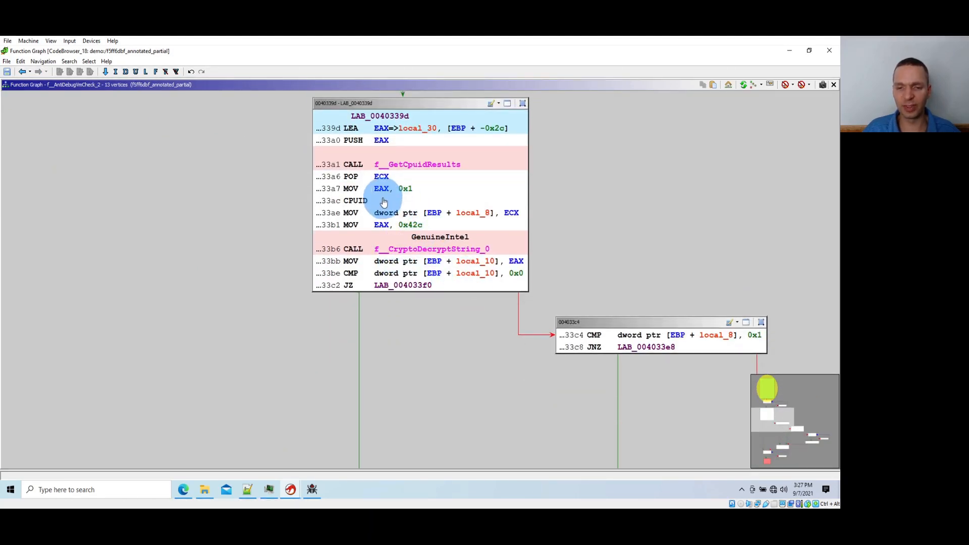
click(337, 201)
click(465, 238)
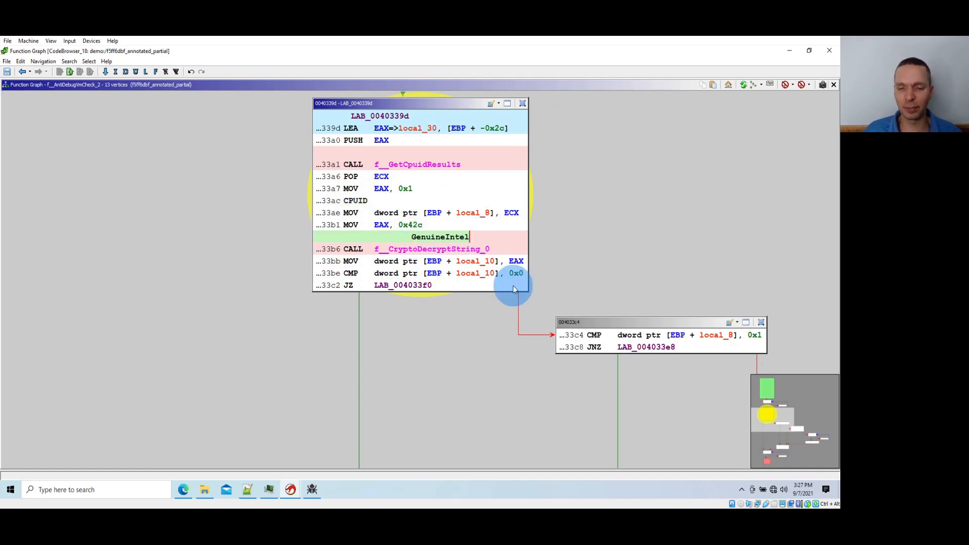
drag(513, 364, 346, 223)
drag(478, 307, 279, 370)
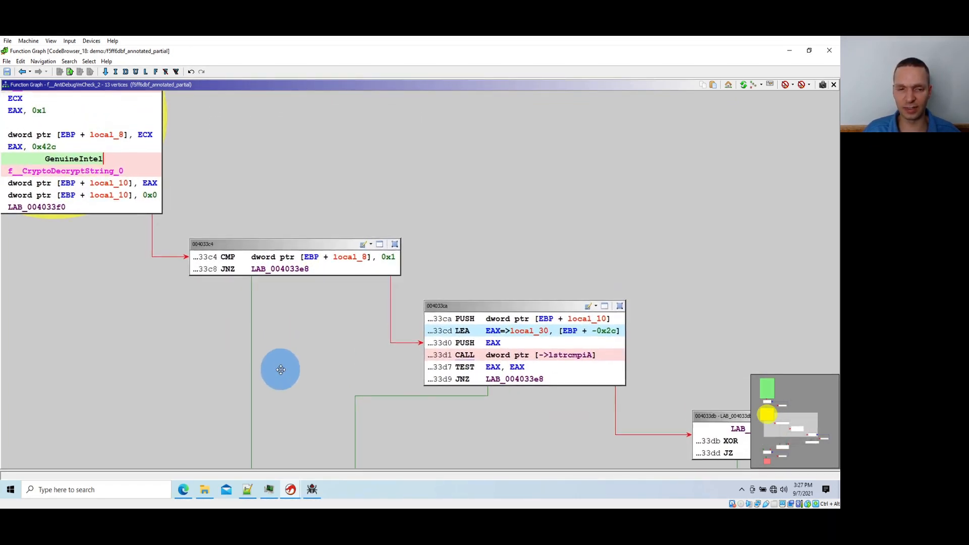
click(574, 356)
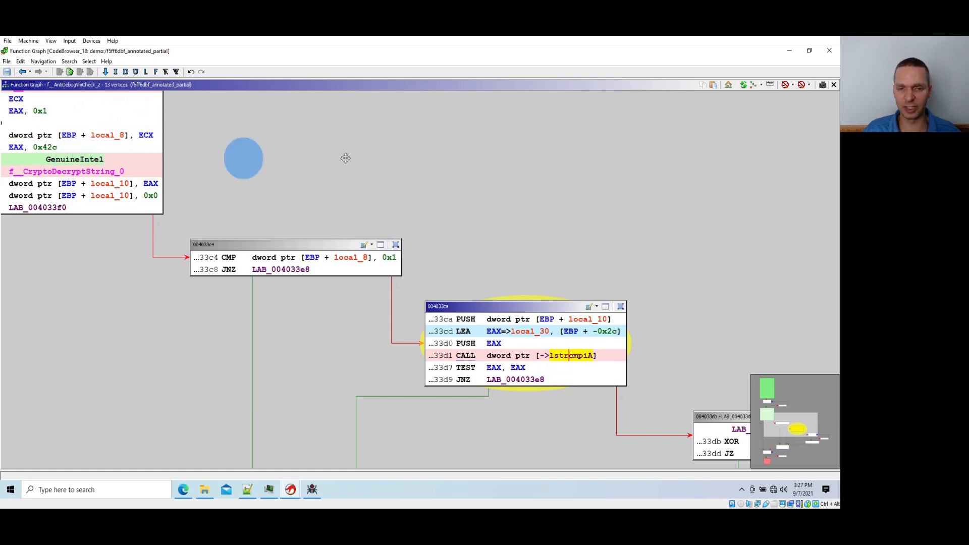
Return to f__AntiDebugCheckMultiple and examine the block of check calls at LAB_00403f8a and the f__AntiDebugVmCheck_3 call below it.
key(alt+Left)
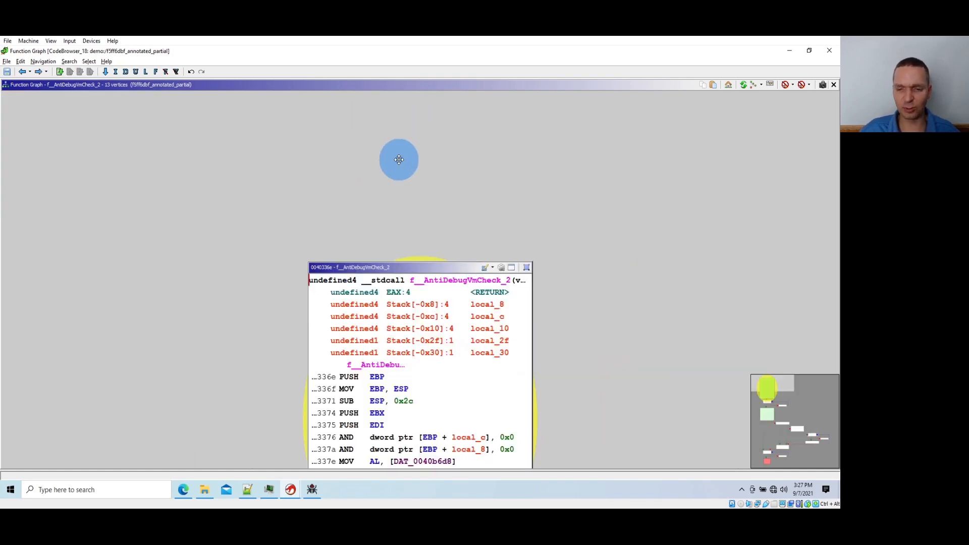
key(alt)
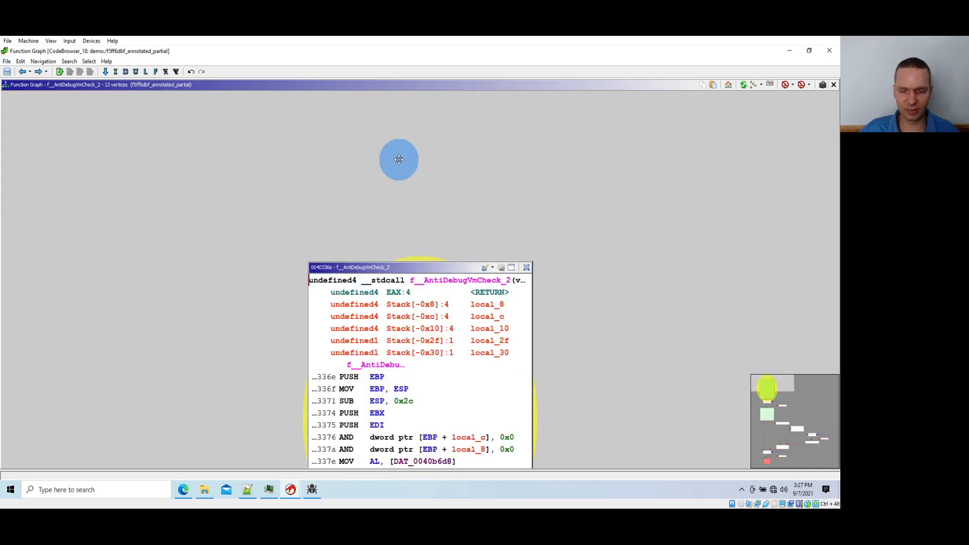
key(alt+Left)
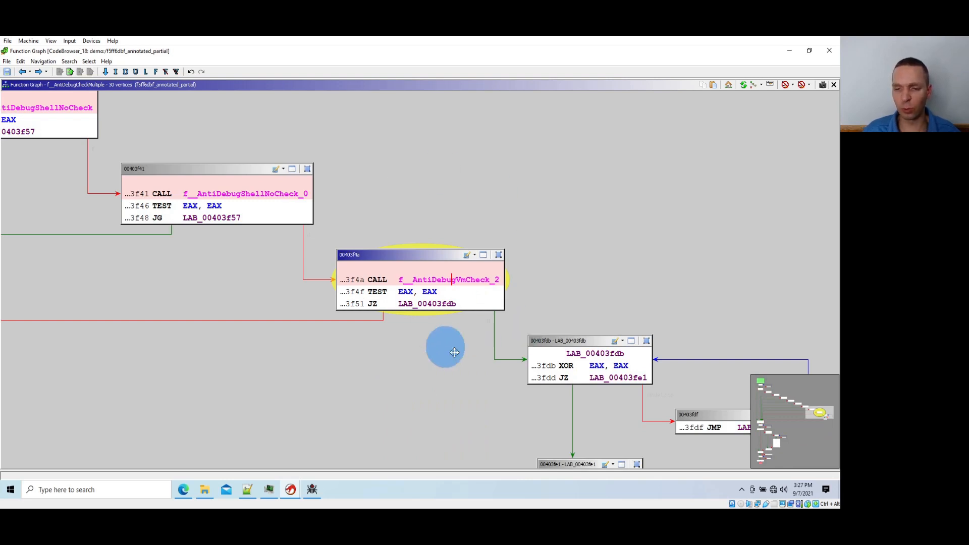
drag(815, 407, 766, 439)
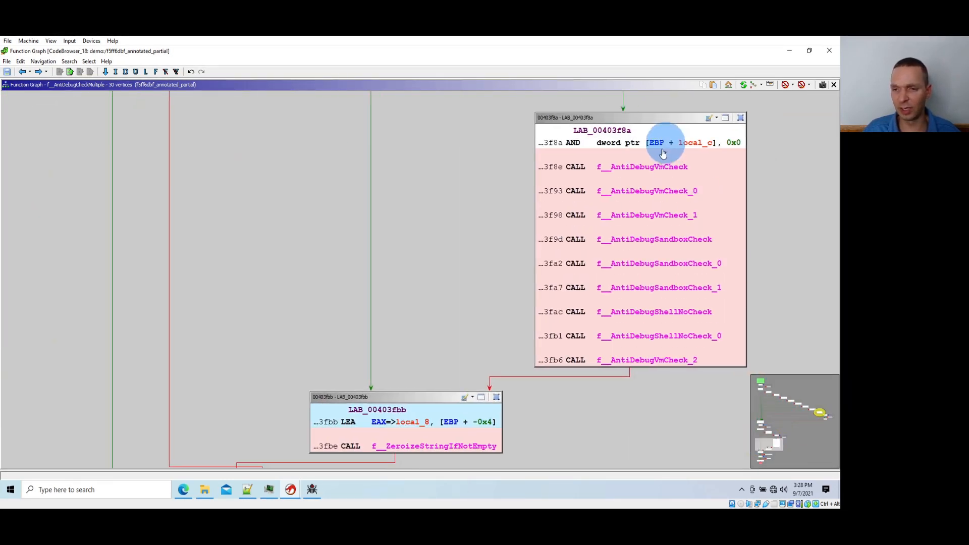
scroll(660, 339, down, 2)
scroll(662, 343, down, 8)
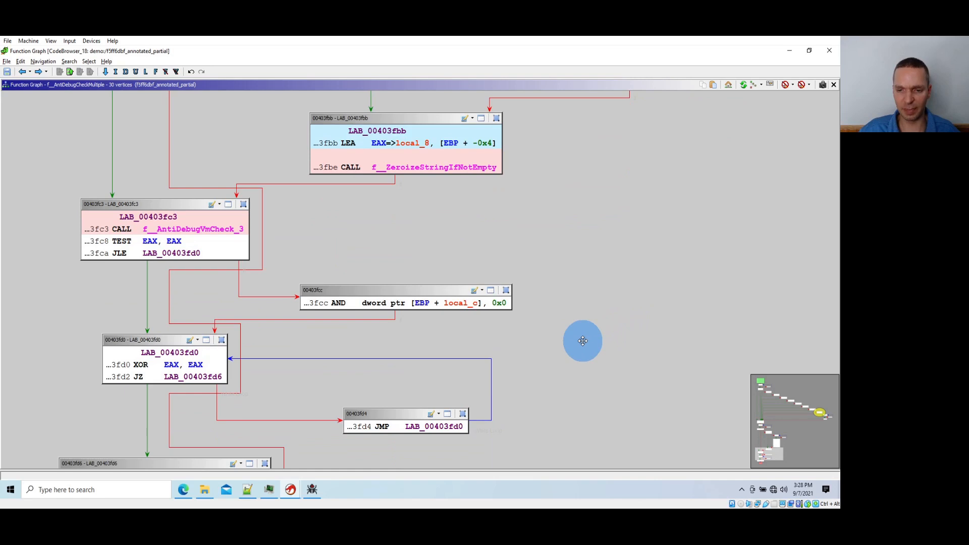
Navigate back to the f__AntiDebugCheckMultiple call at LAB_00401b20 in the entry function and follow its flow into LAB_00401b25.
key(alt+Left)
key(alt+Left)
key(alt+Left)
key(alt+Left)
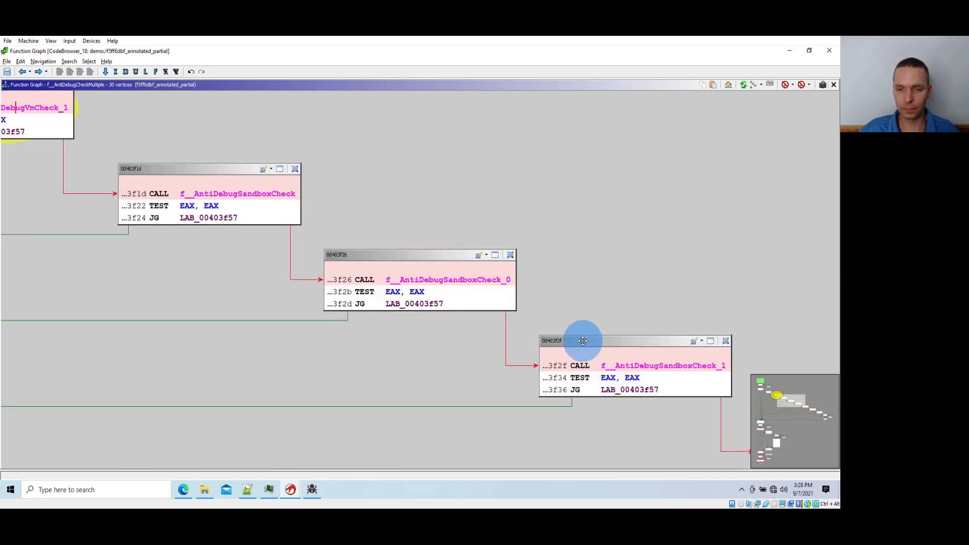
key(alt+Left)
key(alt+Left)
key(alt+Left)
key(alt+Left)
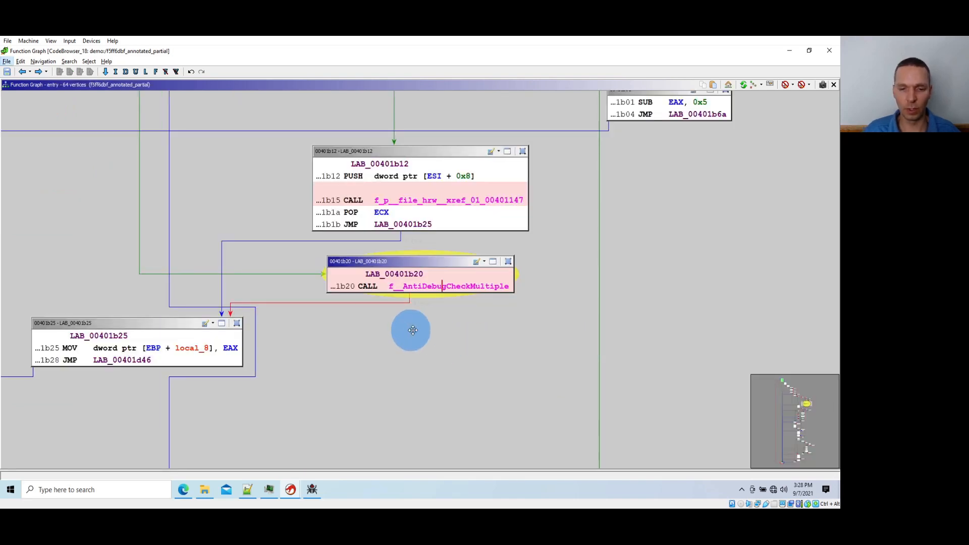
drag(411, 329, 506, 331)
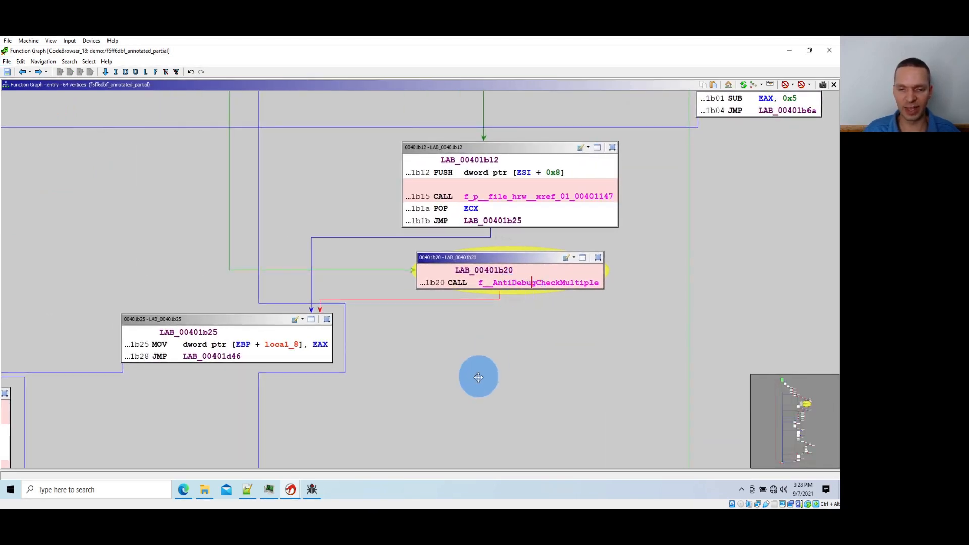
drag(476, 379, 666, 298)
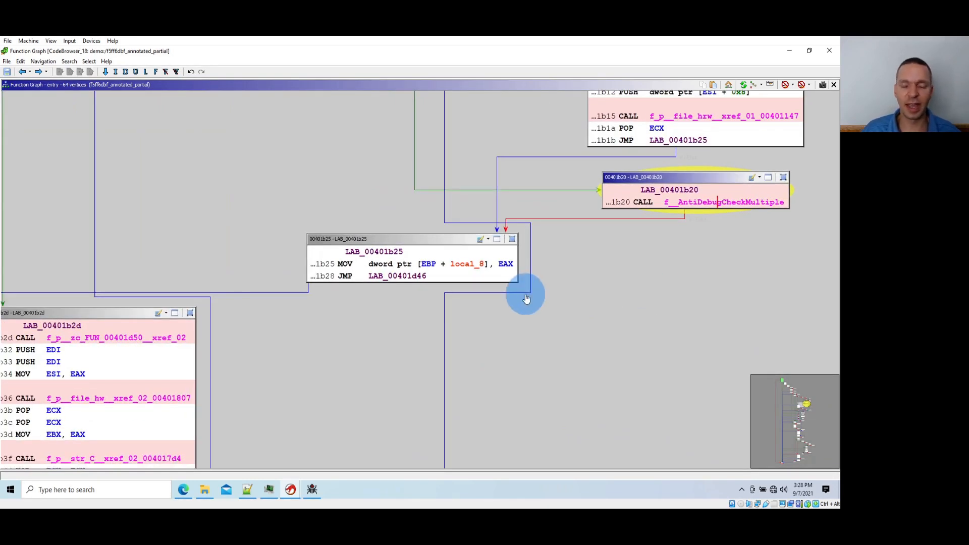
mouse_move(526, 299)
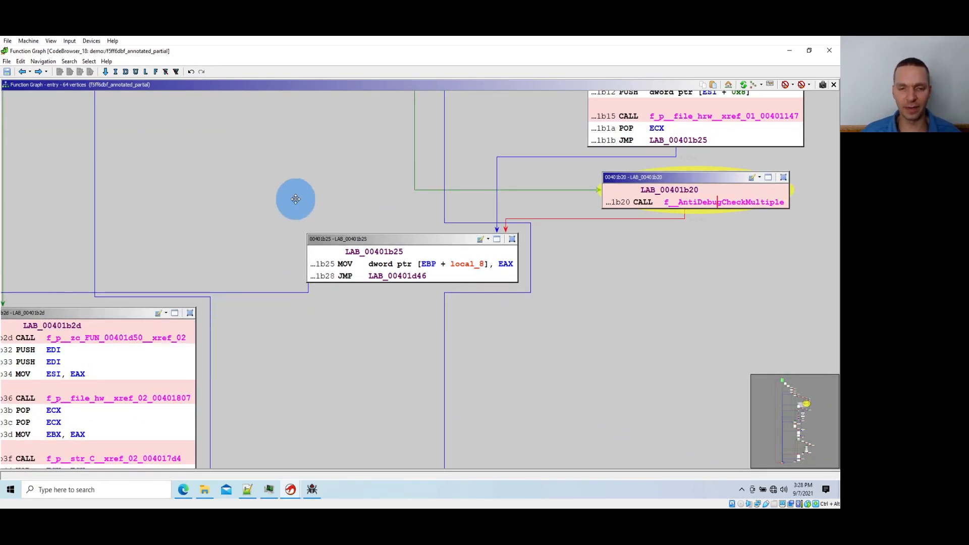
click(293, 196)
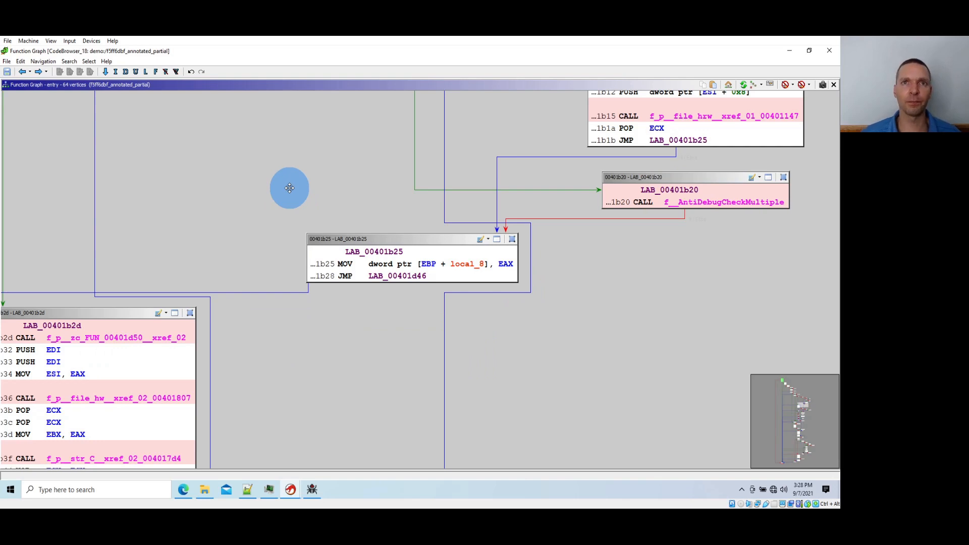